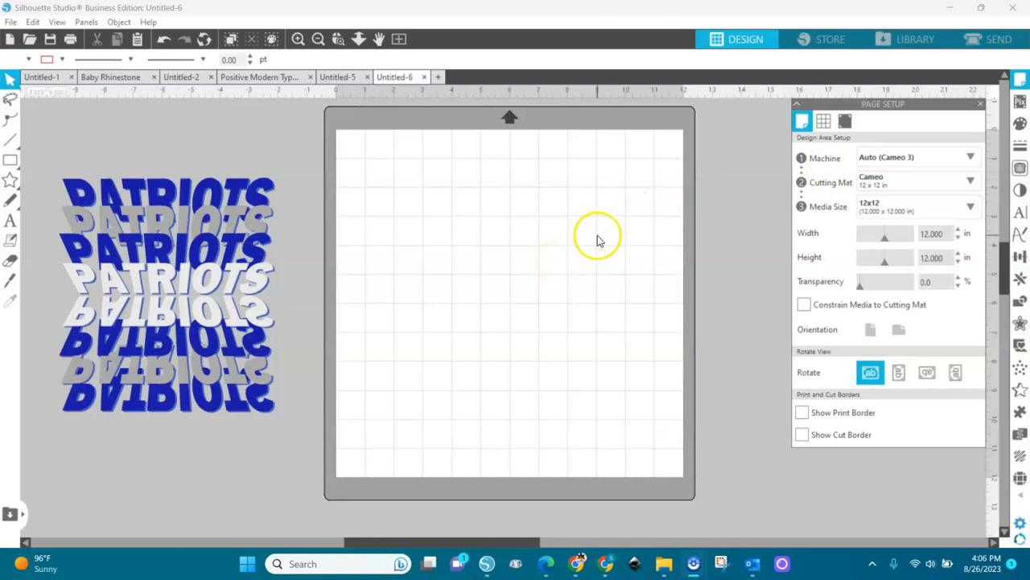
Open the grid settings of the page setup and switch the grid display off and back on
left_click(1020, 87)
left_click(1018, 87)
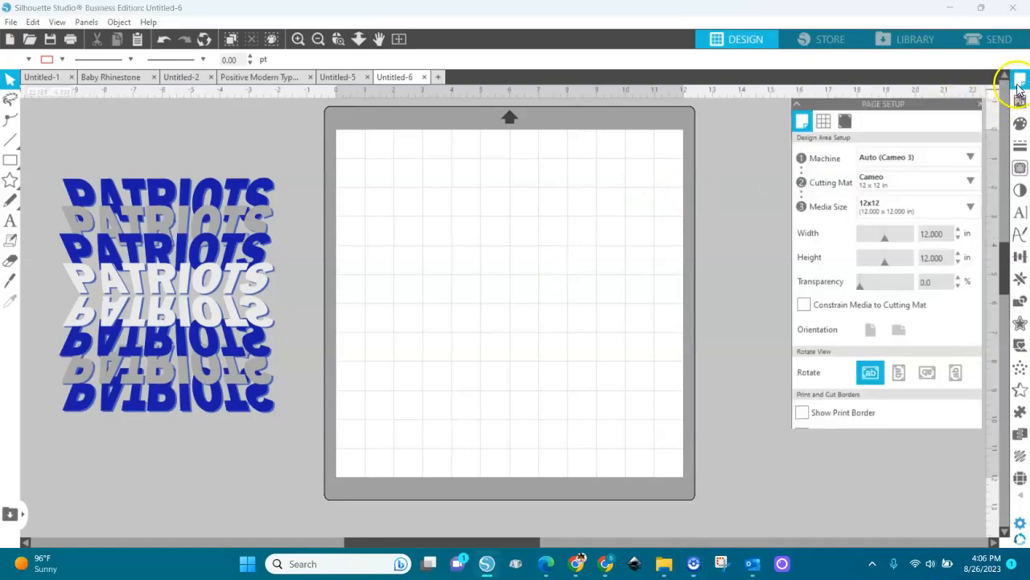
left_click(826, 126)
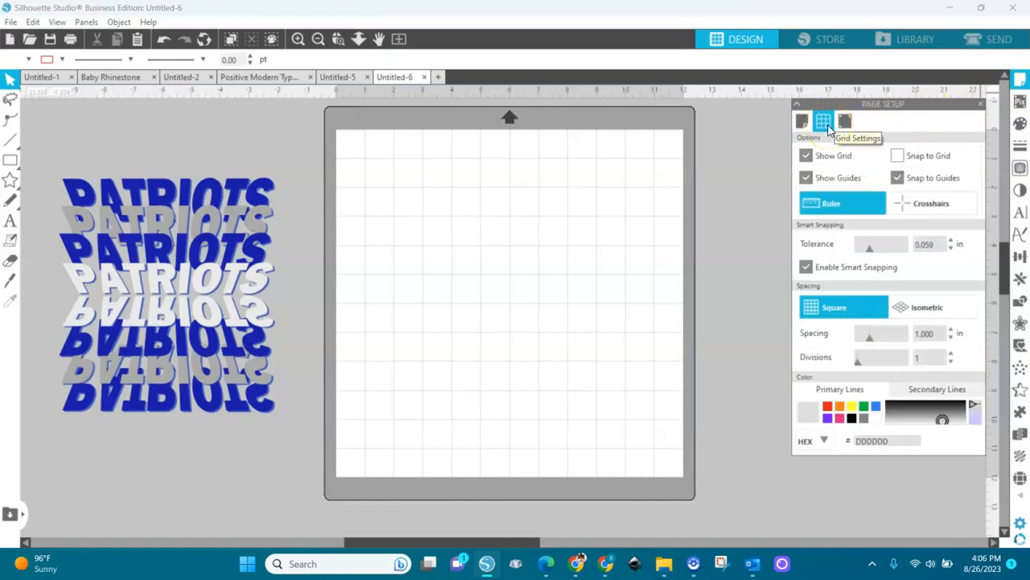
left_click(805, 158)
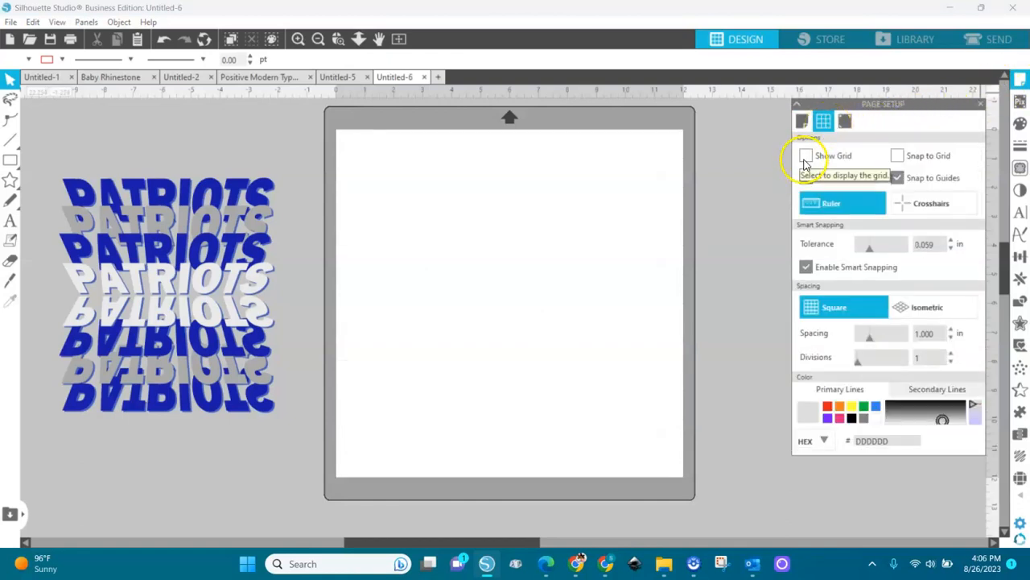
left_click(806, 158)
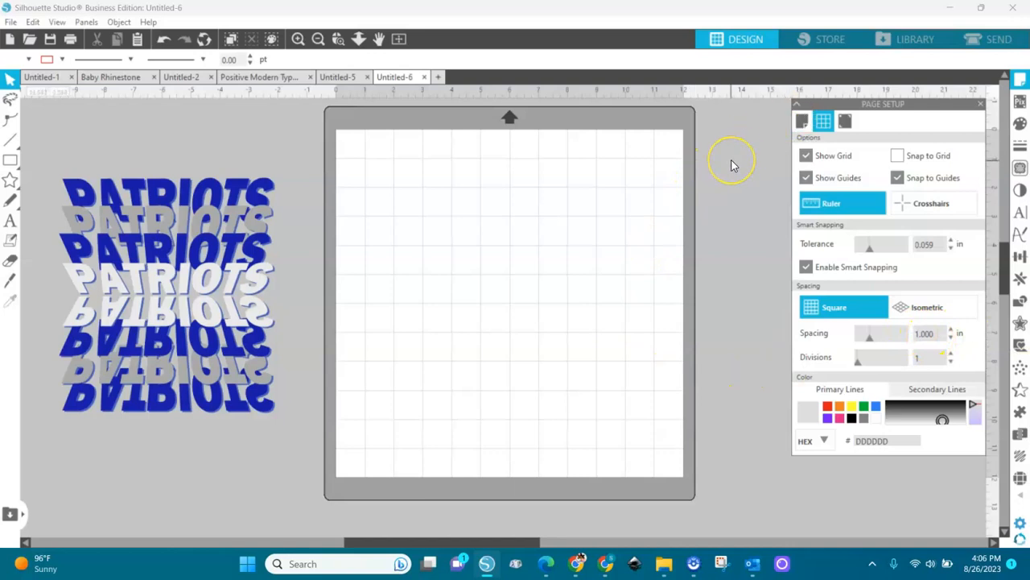
Add the text "PATRIOTS" in the upper part of the mat
left_click(9, 222)
left_click(405, 208)
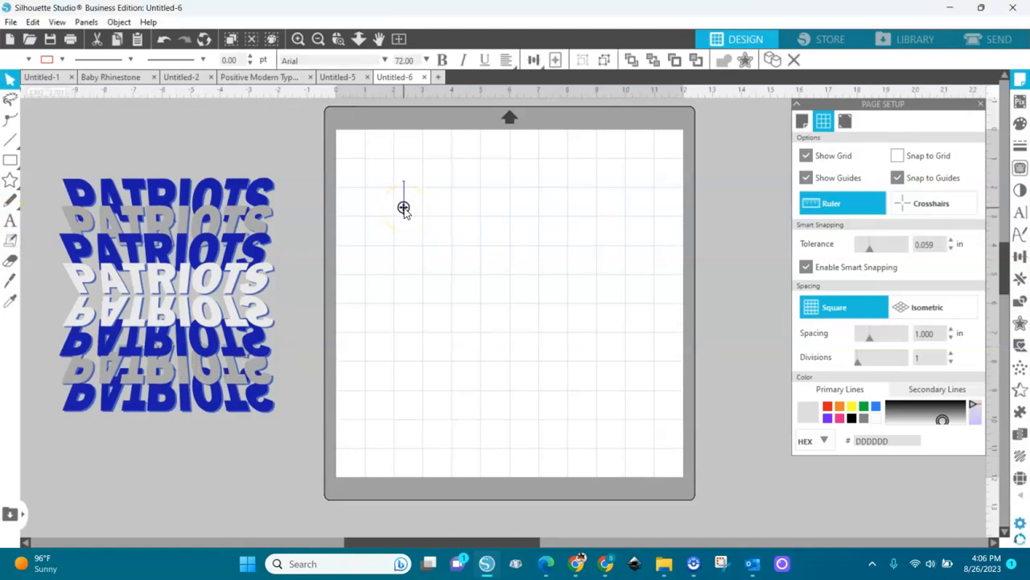
type("PA")
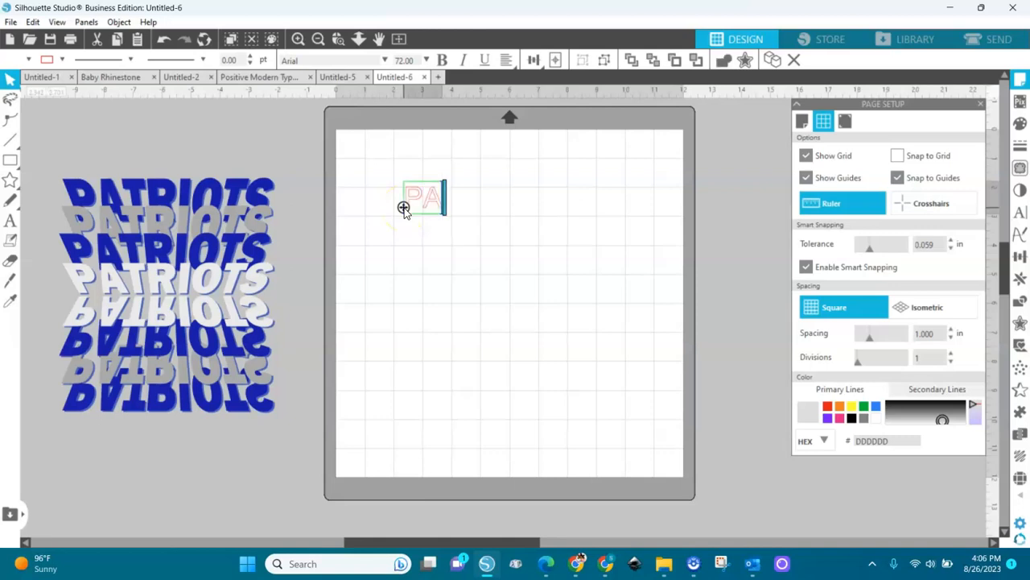
type("TRIOTS")
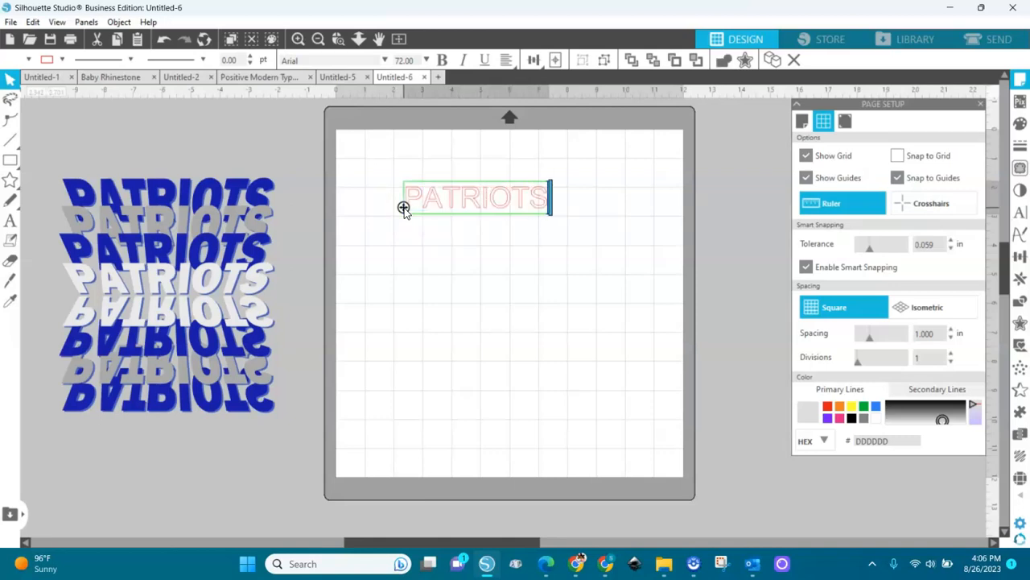
left_click(444, 246)
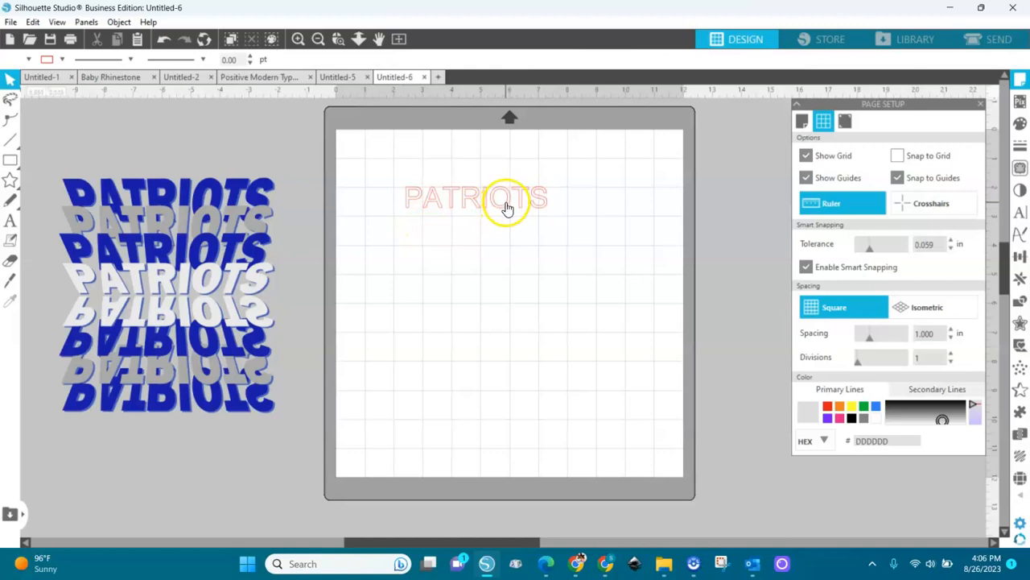
Set the PATRIOTS text in Franklin Gothic Heavy and enlarge it proportionally to about 6.26 in wide
left_click(504, 207)
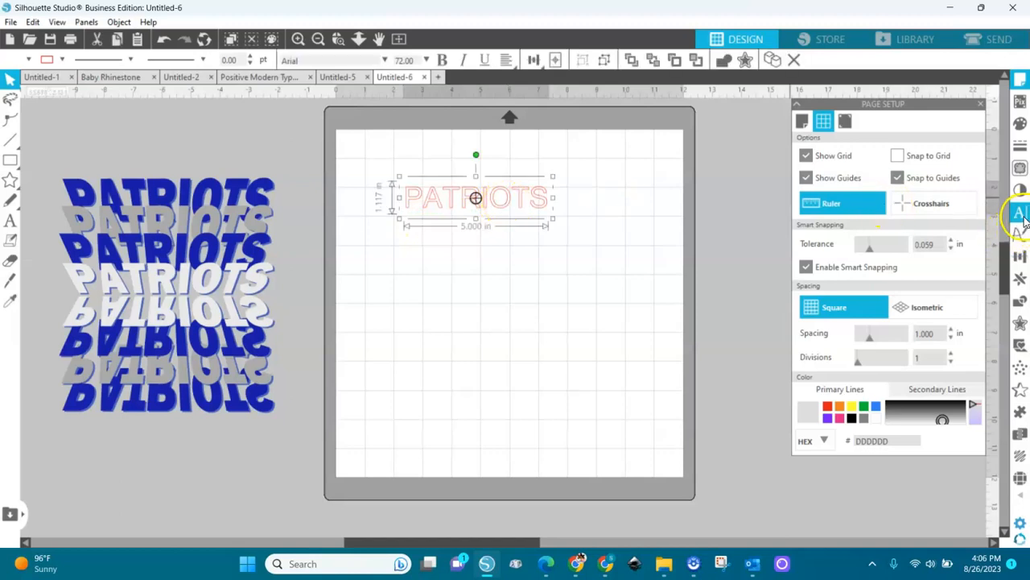
left_click(1020, 213)
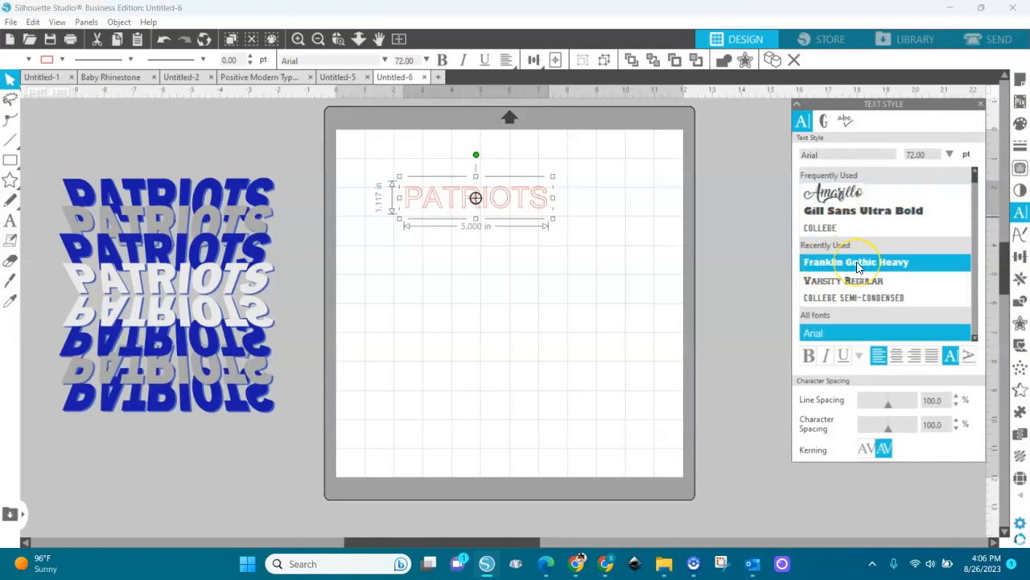
left_click(859, 266)
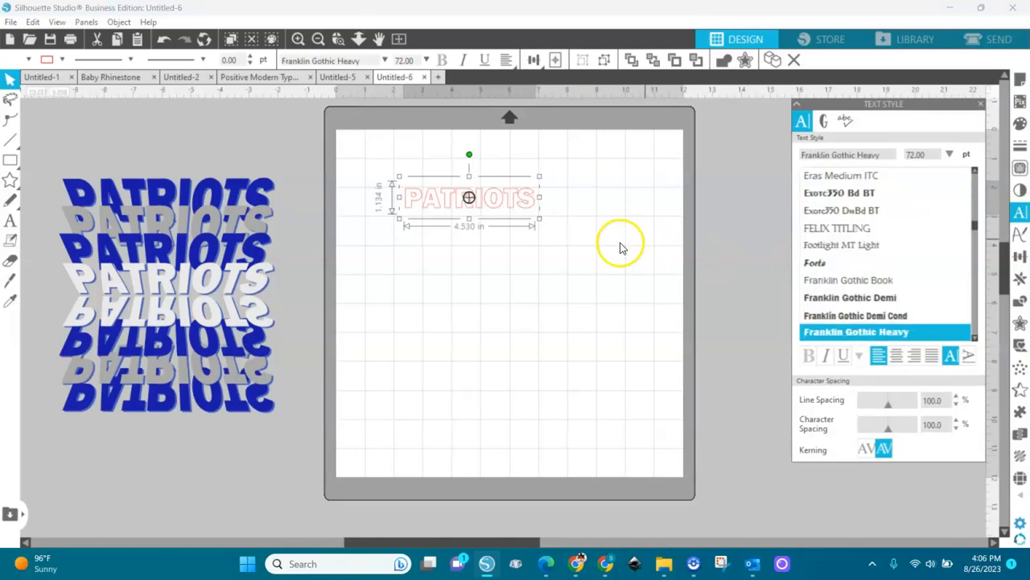
left_click_drag(538, 218, 590, 232)
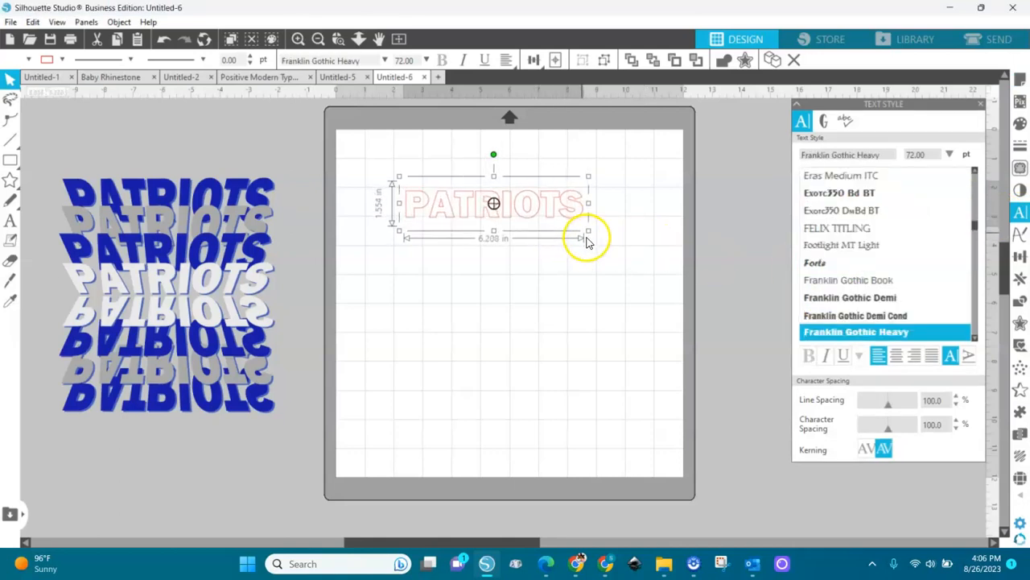
Fill the PATRIOTS text with dark blue and flip it vertically
left_click(28, 61)
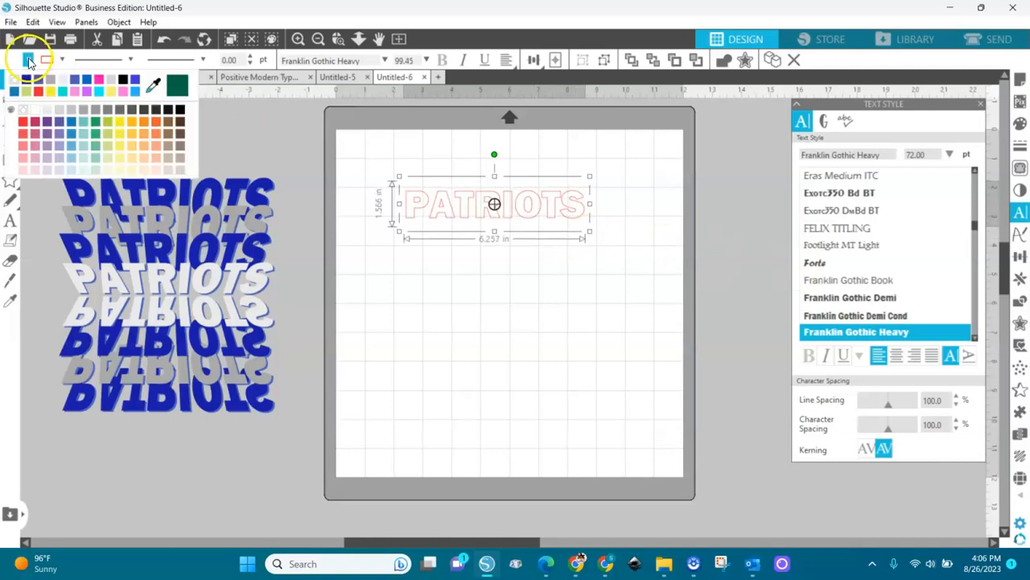
left_click(15, 88)
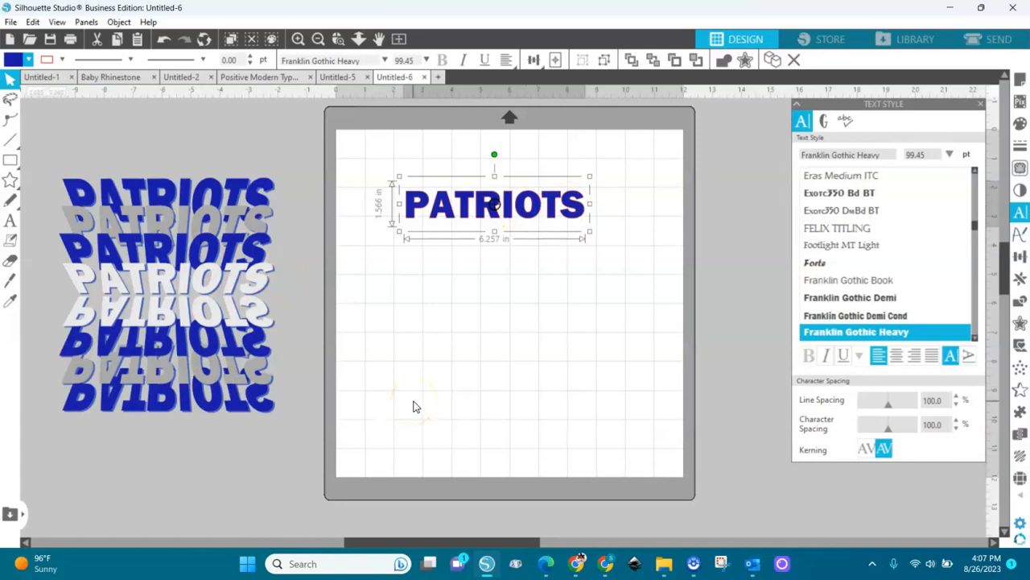
right_click(554, 208)
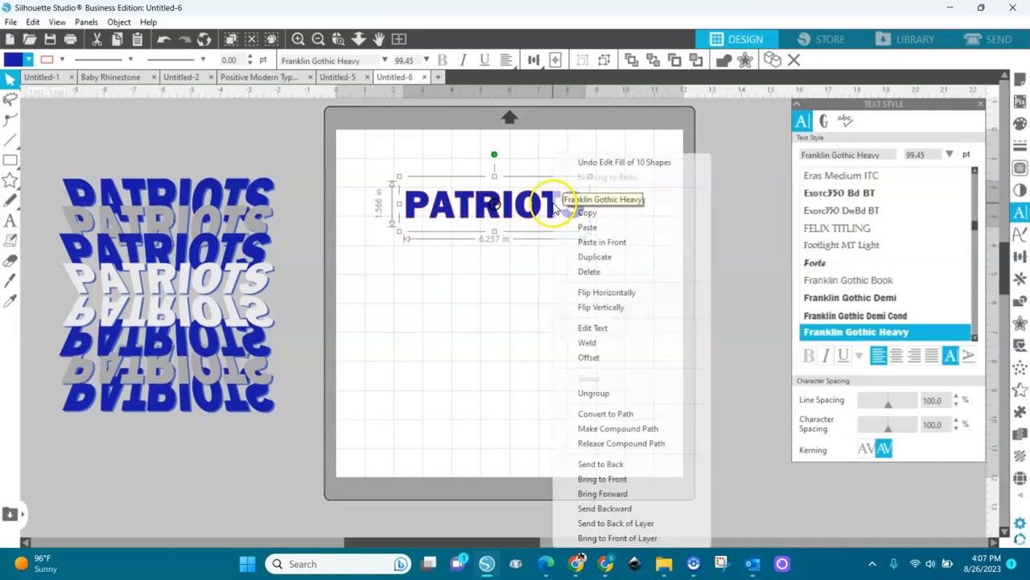
left_click(604, 307)
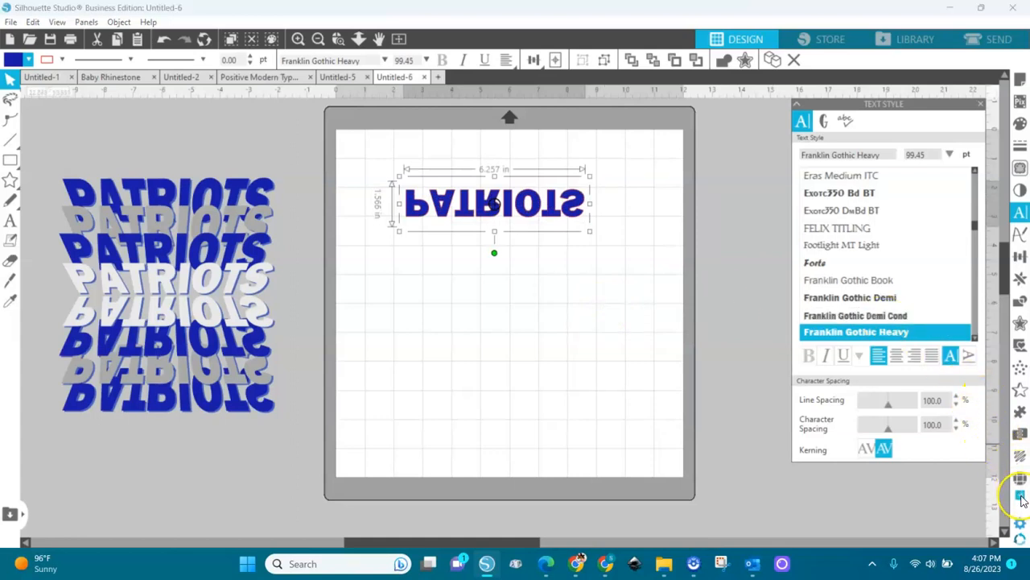
Warp the flipped PATRIOTS text with the trapezoid warp template that narrows toward its upper edge
left_click(1020, 494)
left_click(950, 487)
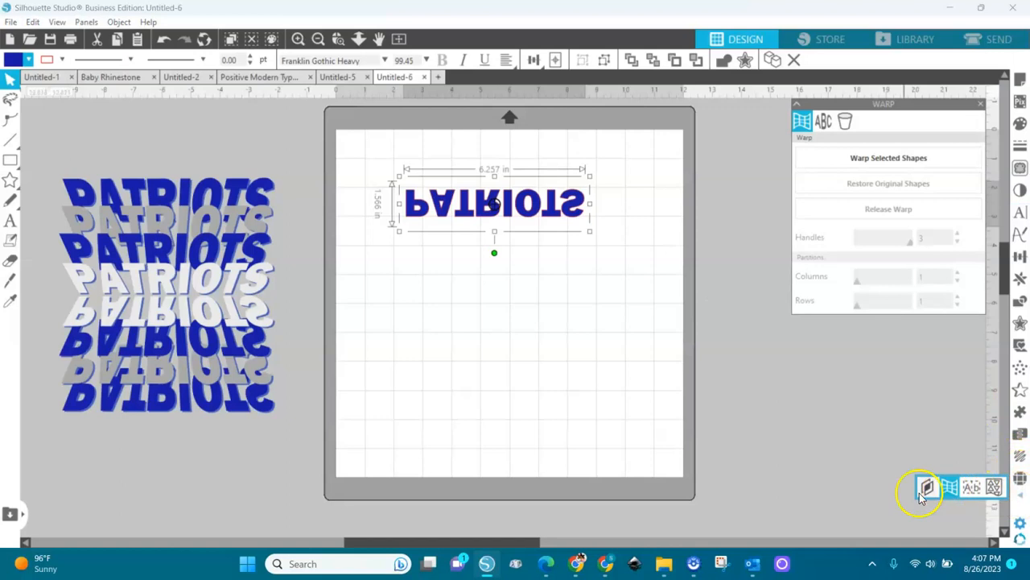
left_click(823, 121)
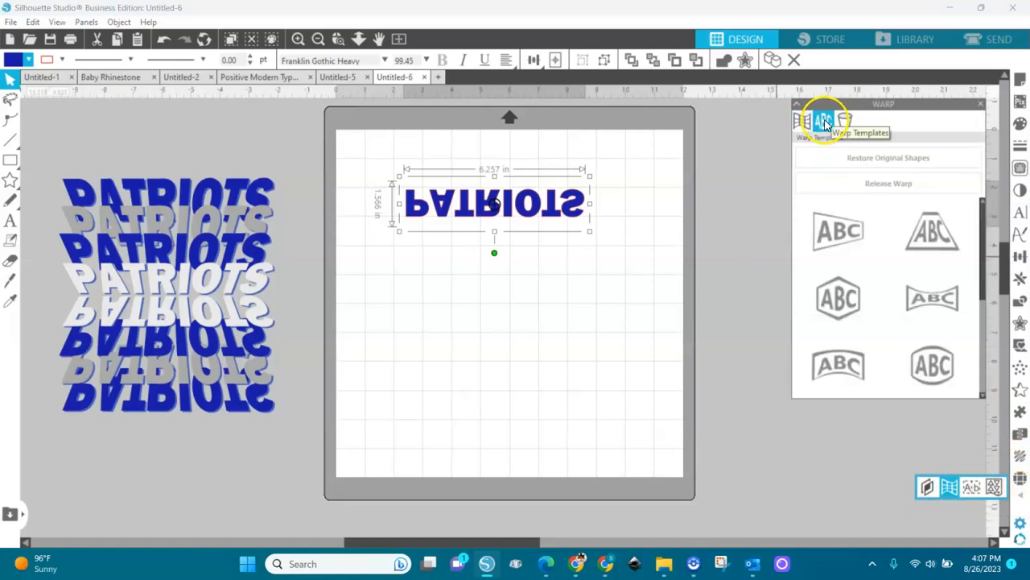
left_click(936, 242)
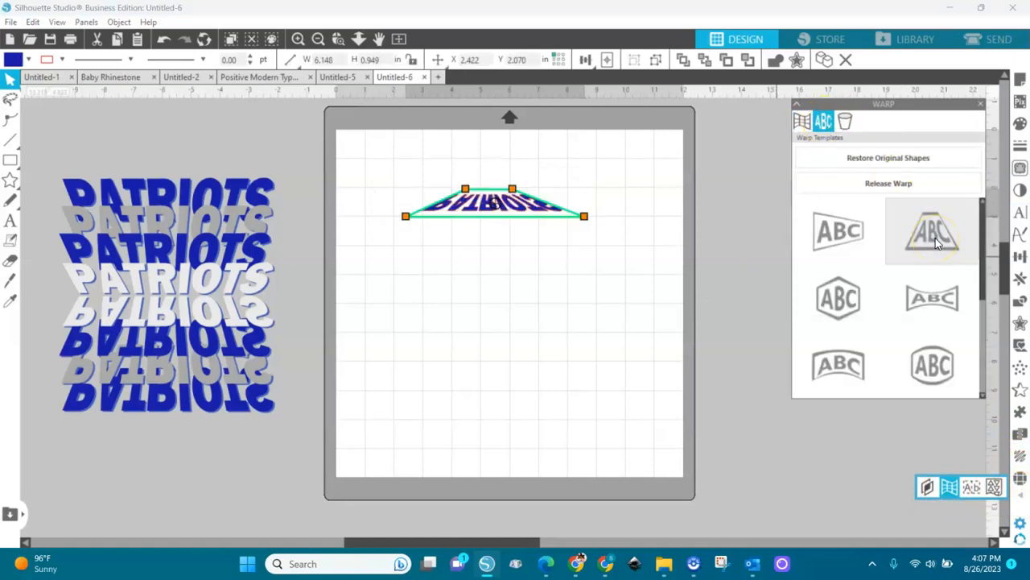
Flip the warped PATRIOTS text vertically and remove its red outline
right_click(480, 207)
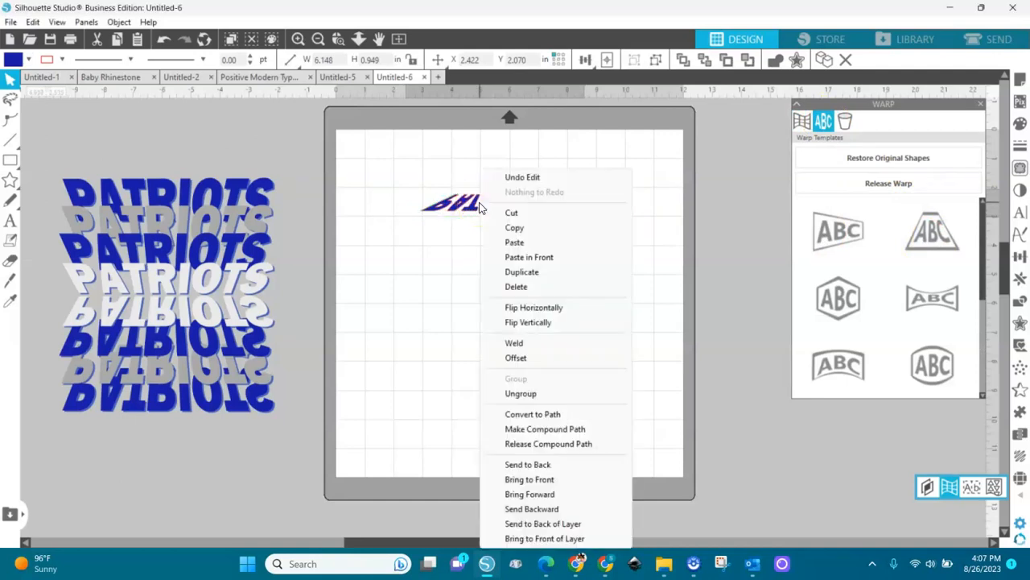
left_click(527, 323)
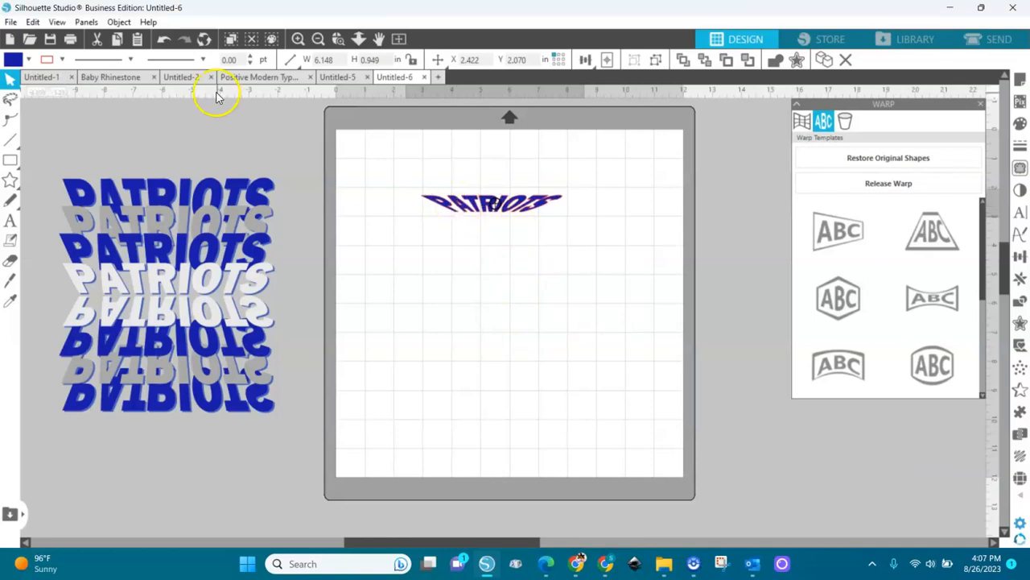
left_click(62, 59)
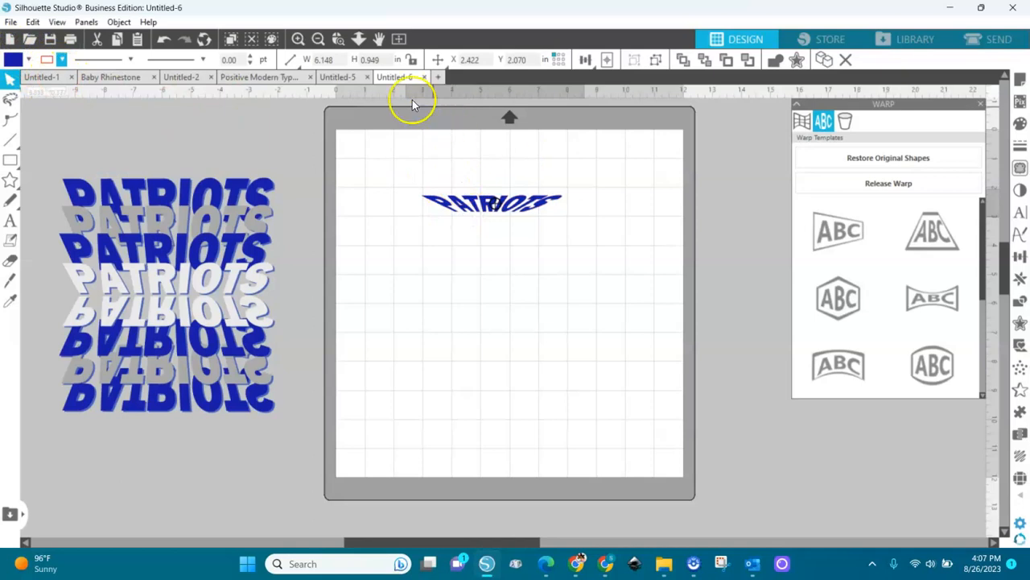
Shift the warped PATRIOTS text slightly up and to the left and close the Warp settings
left_click(337, 40)
left_click_drag(409, 161, 628, 264)
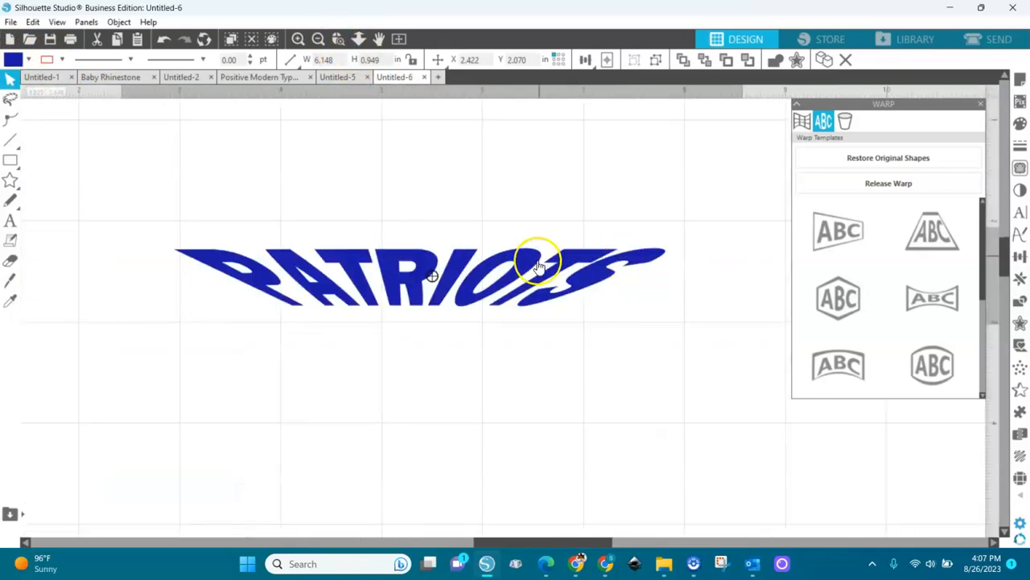
mouse_move(563, 283)
left_mouse_down()
mouse_move(557, 273)
mouse_move(561, 286)
left_mouse_up()
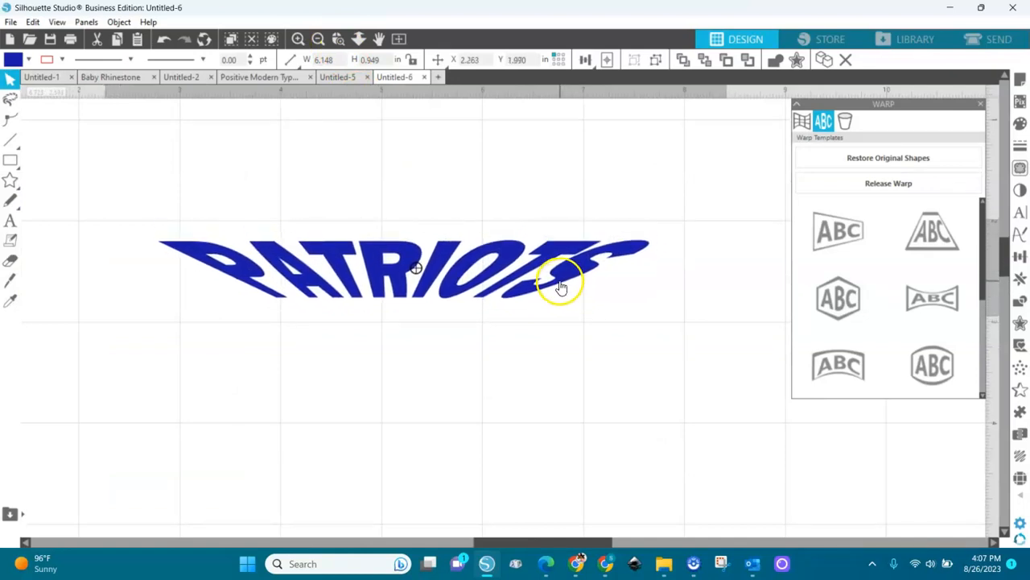
left_click(980, 104)
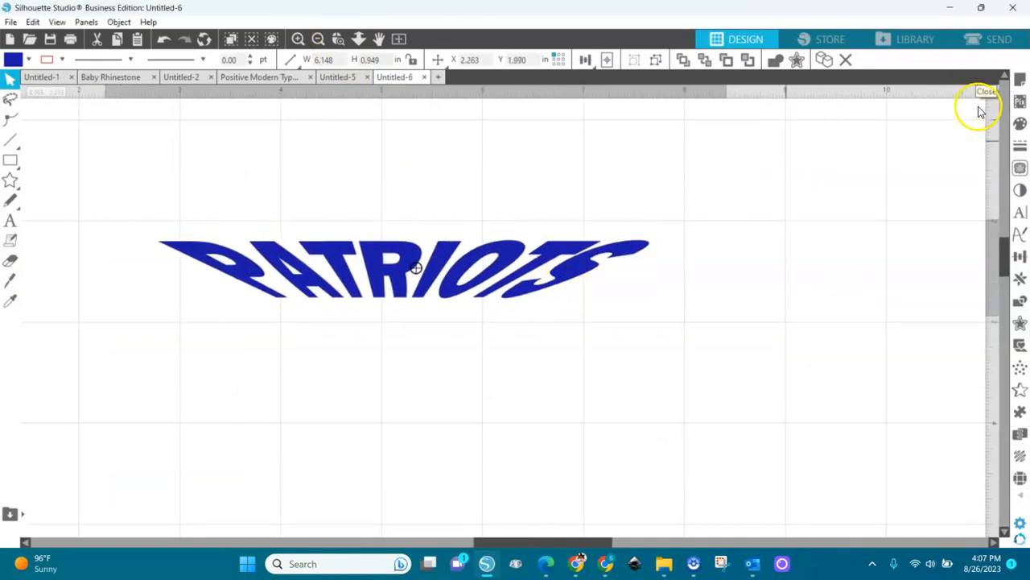
Display the warp control points around the PATRIOTS text
left_click(460, 274)
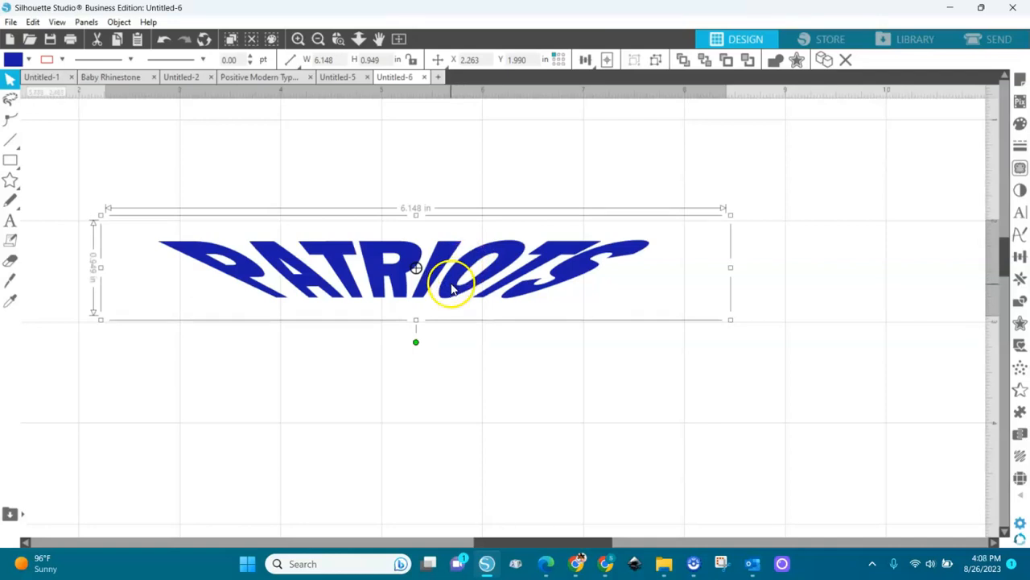
left_click_drag(511, 357, 445, 292)
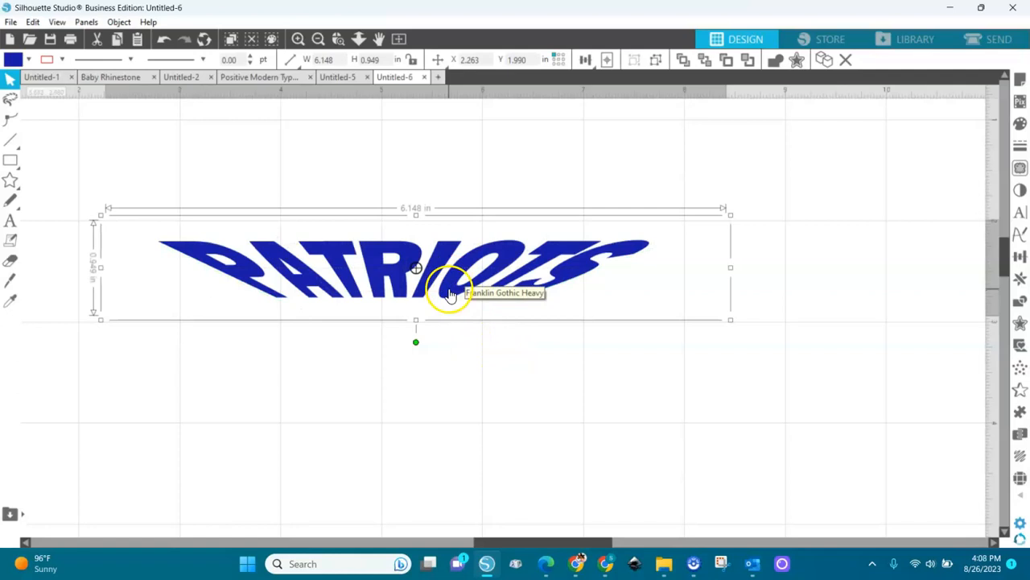
double_click(449, 294)
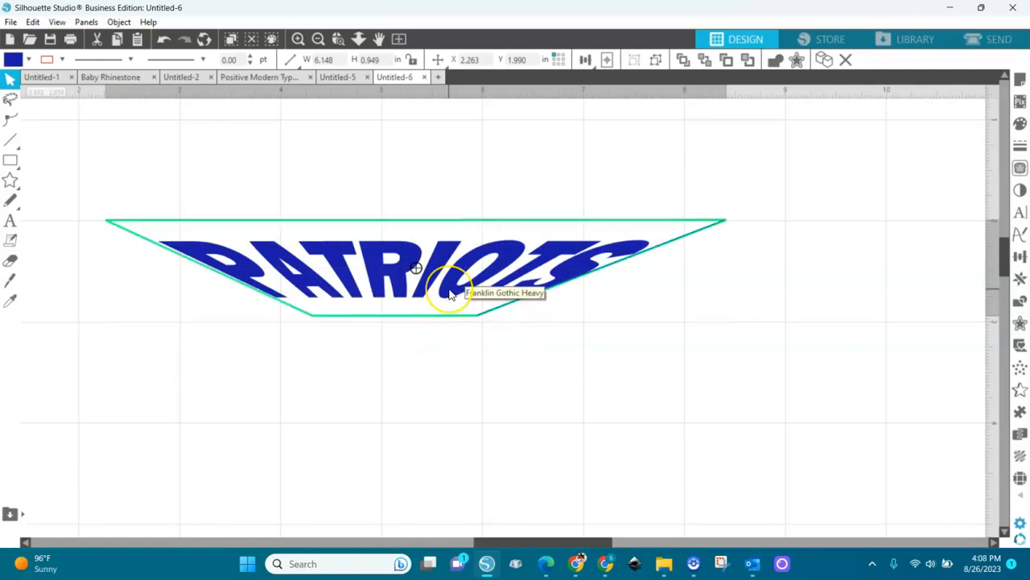
left_click(472, 370)
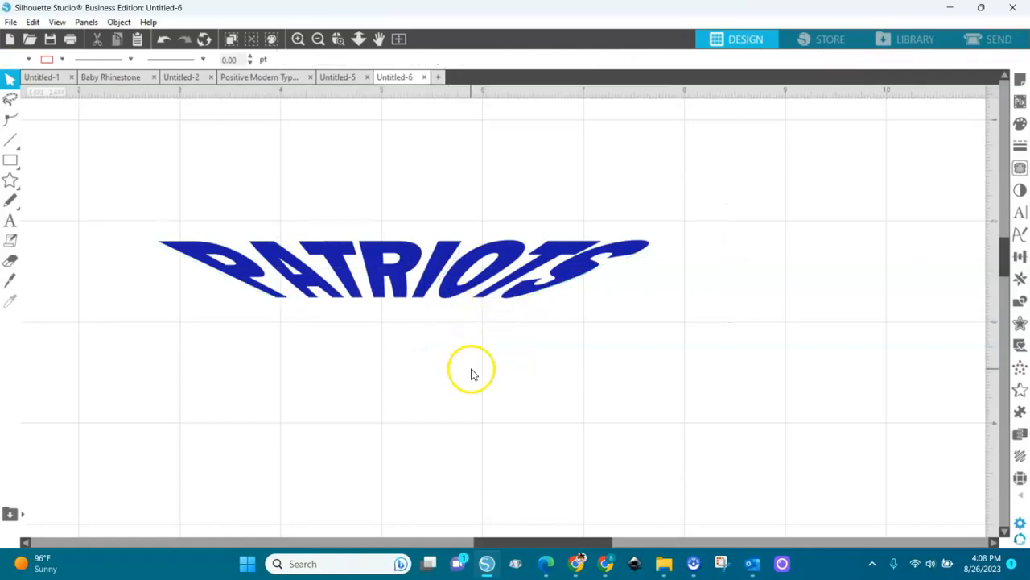
left_click(520, 299)
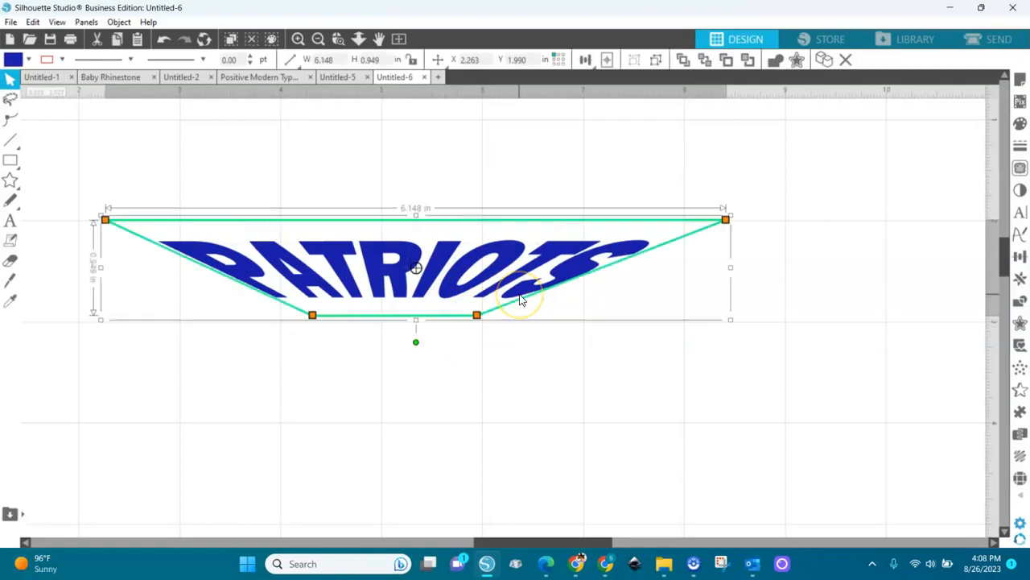
left_click(521, 264)
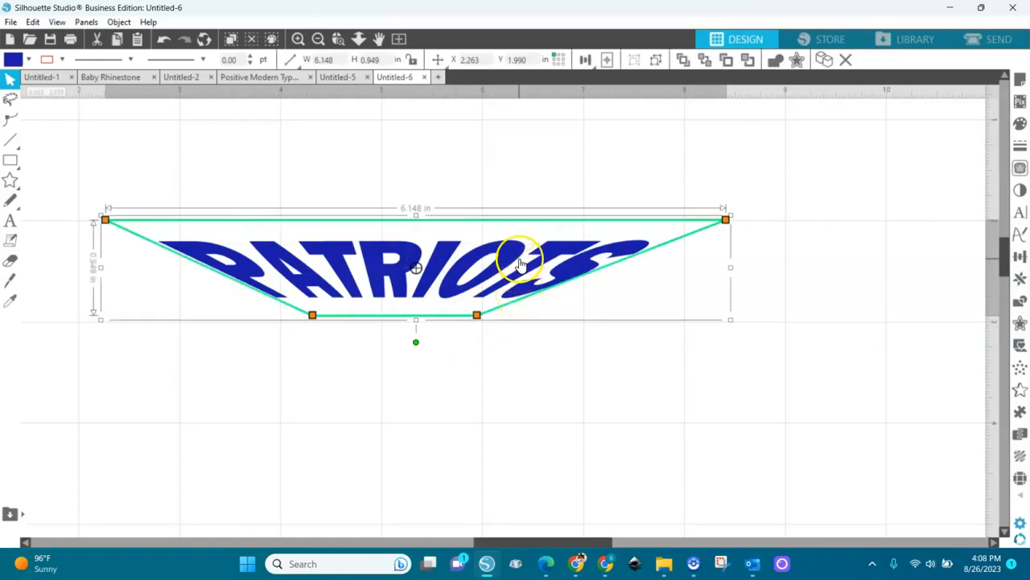
Move the warped PATRIOTS text near the upper centre of the mat, at about X 2.99 in, Y 1.02 in
left_click(318, 38)
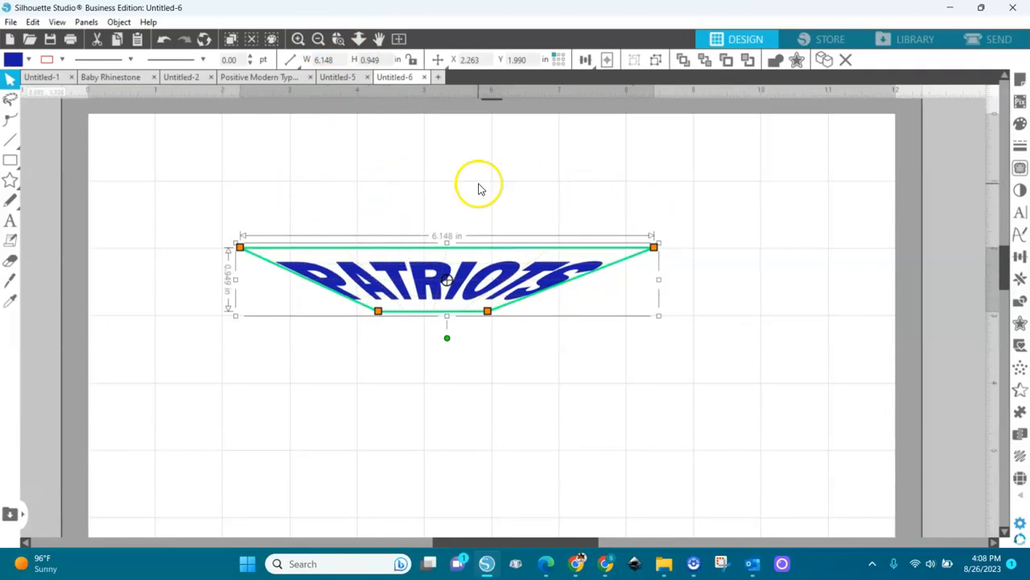
left_click_drag(466, 280, 514, 223)
left_click_drag(515, 221, 516, 214)
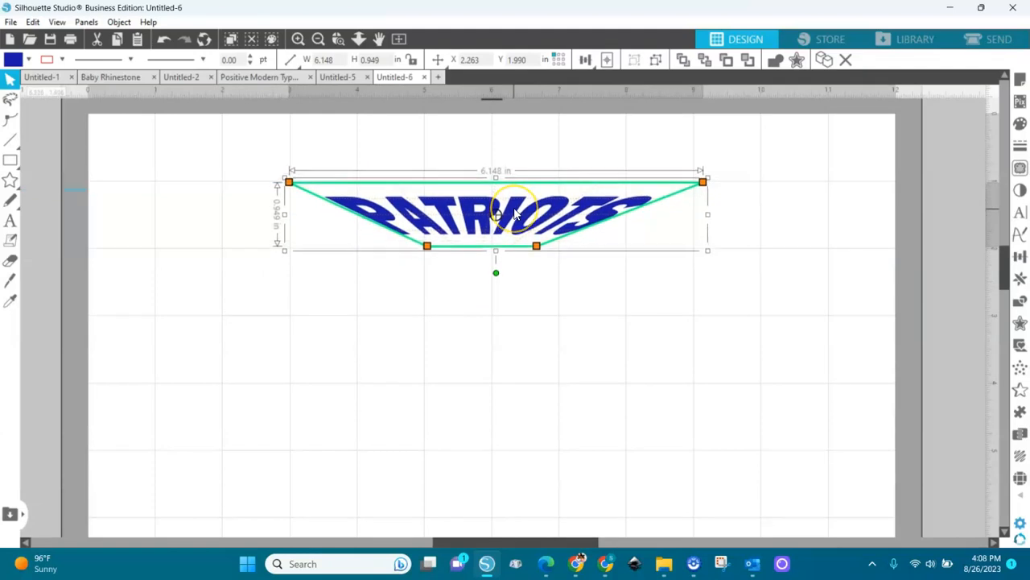
Examine the grid, guide and snapping options in the page setup
left_click(1021, 80)
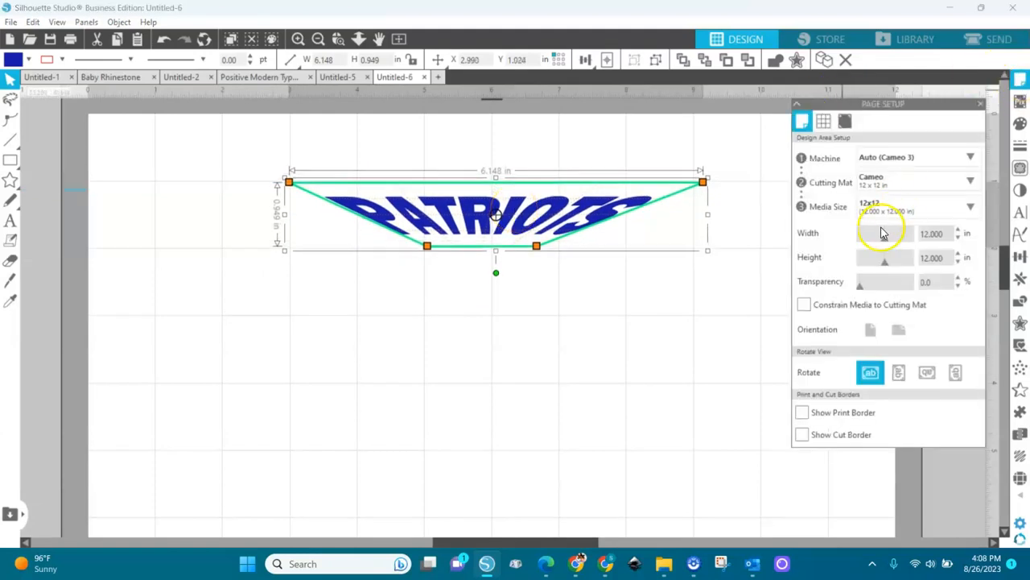
left_click(823, 120)
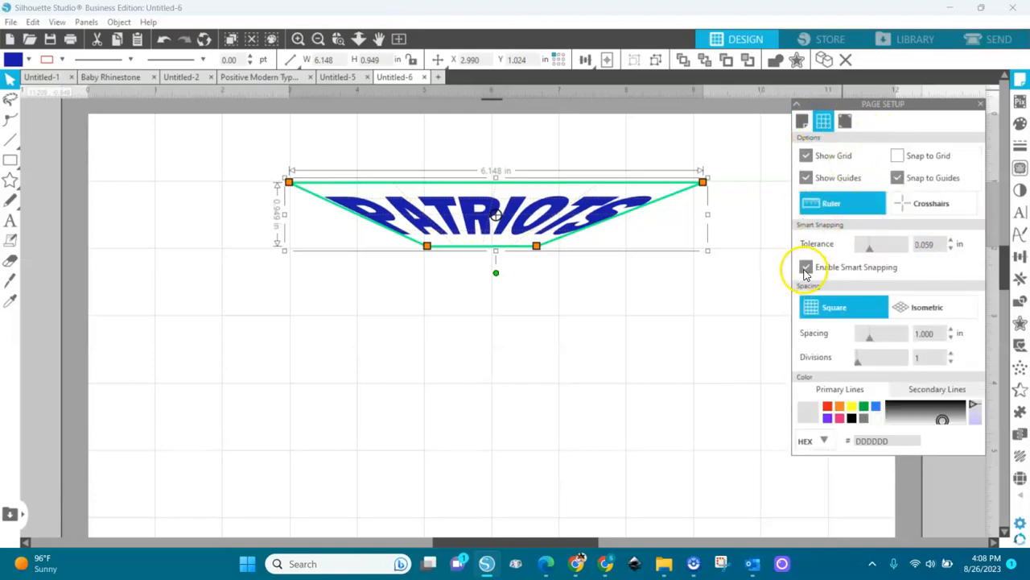
left_click(981, 104)
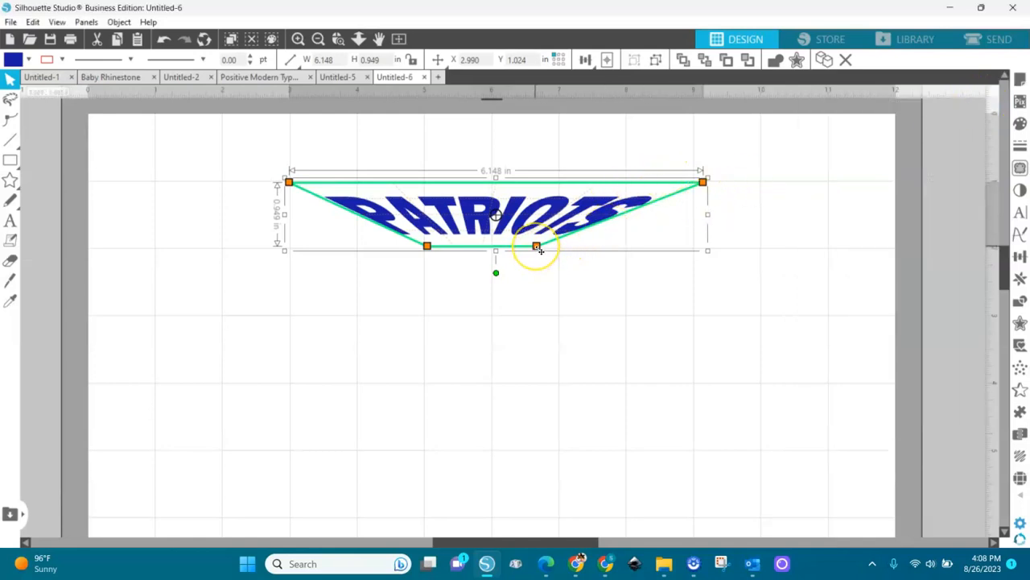
Reshape the PATRIOTS warp frame into a trapezoid about 7.03 in wide and 1.99 in high, with a slightly narrower lower edge
left_click_drag(707, 188, 764, 188)
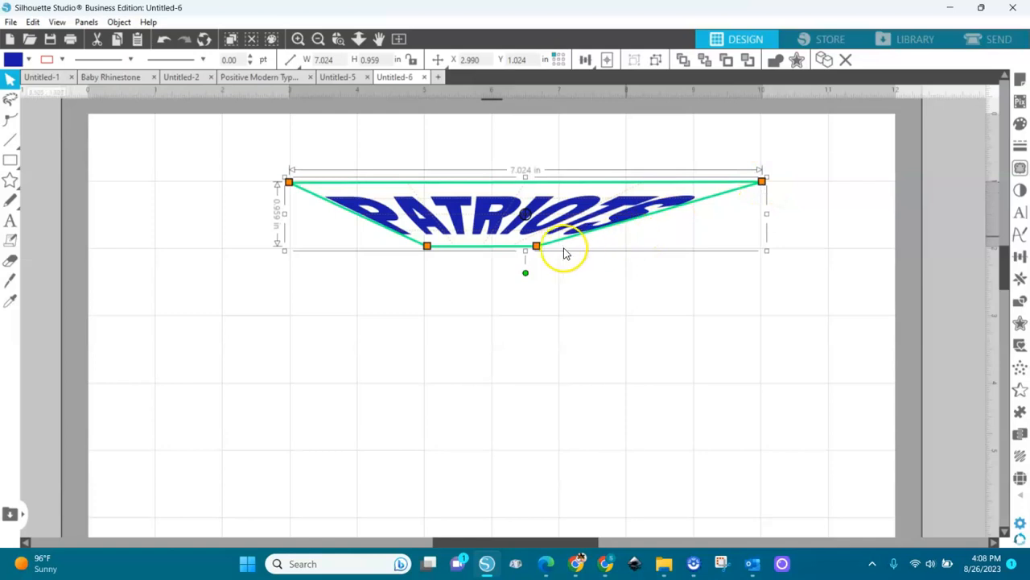
left_click_drag(540, 252, 695, 319)
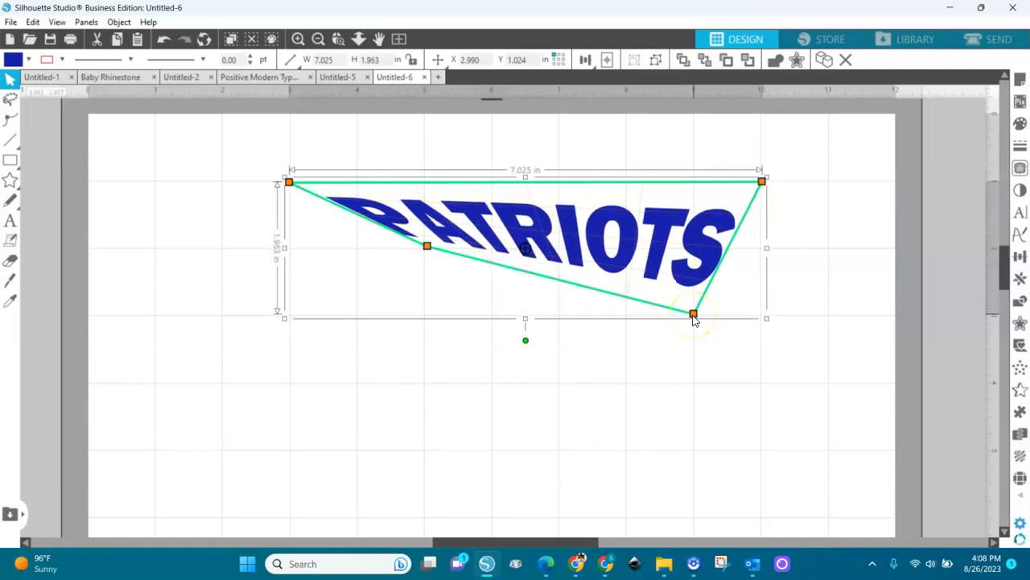
left_click_drag(432, 250, 359, 316)
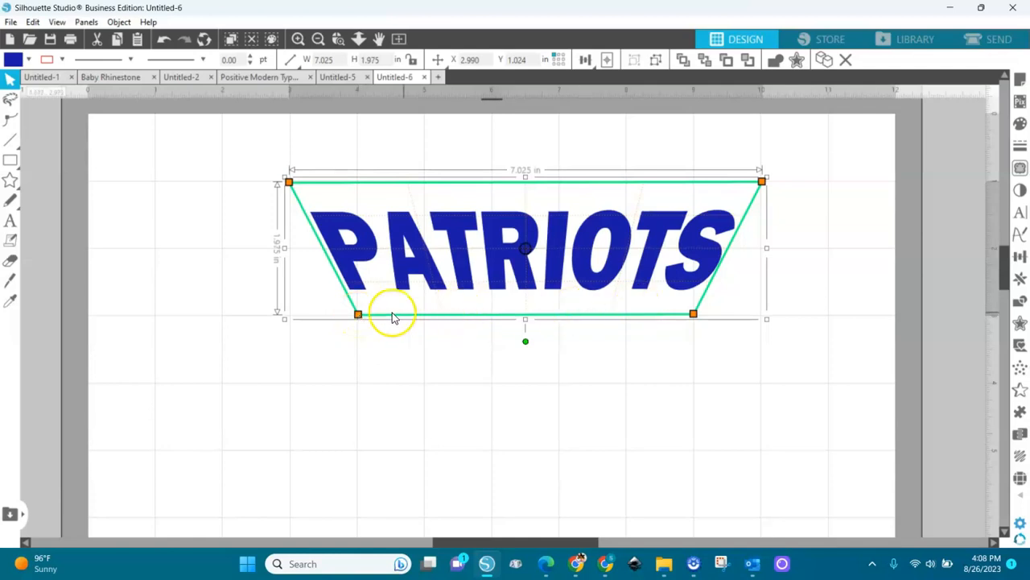
left_click_drag(359, 316, 318, 317)
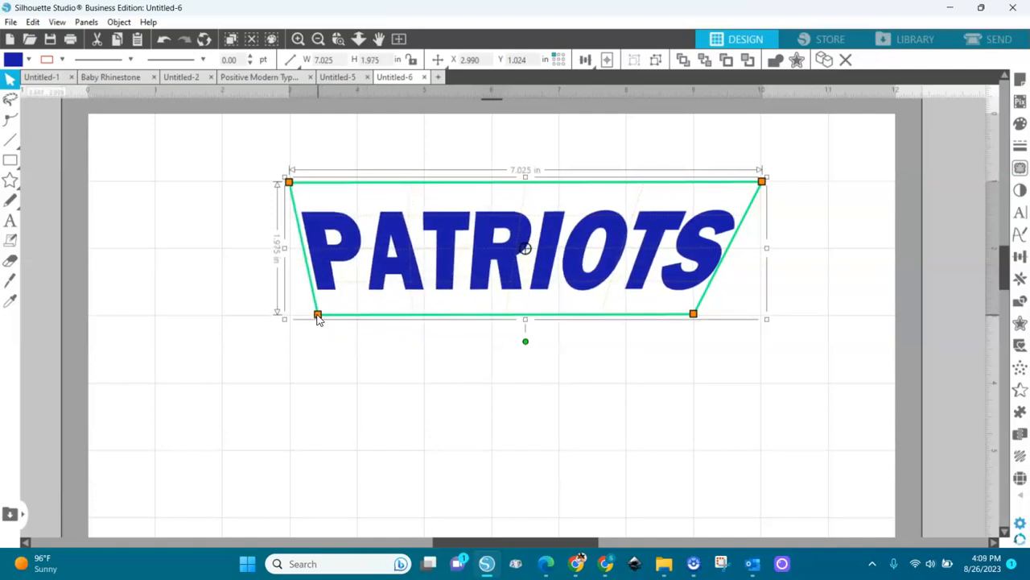
left_click_drag(694, 314, 727, 319)
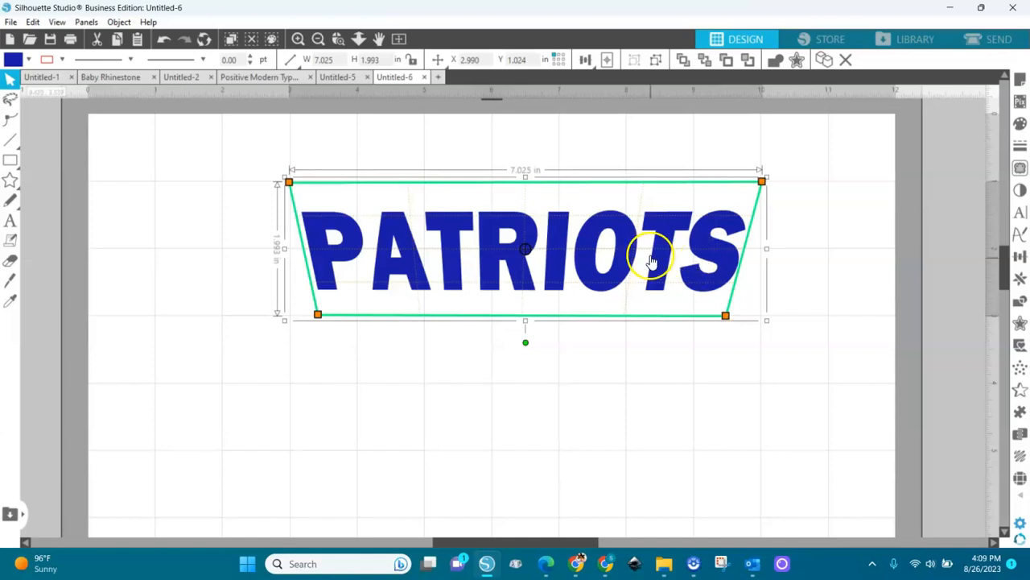
Move the warped PATRIOTS text slightly left and up, to about X 2.19 in, Y 0.95 in
left_click(678, 387)
left_click_drag(612, 268, 559, 264)
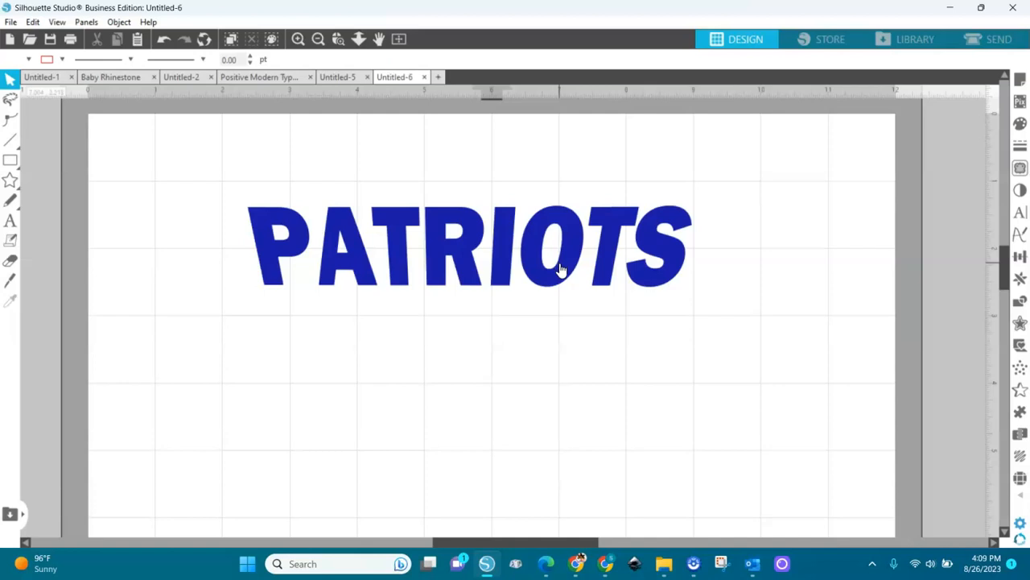
left_click(568, 277)
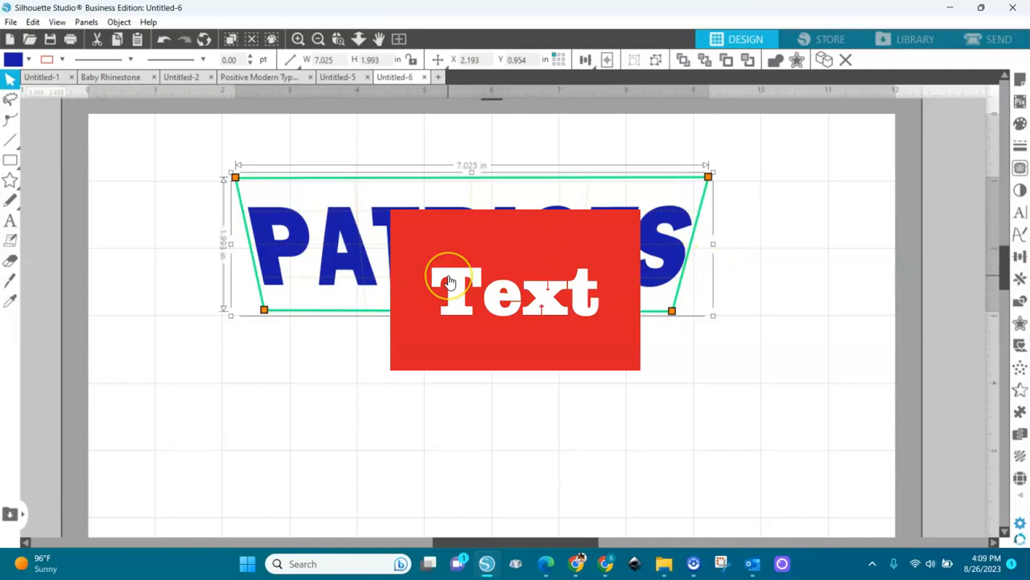
Duplicate the blue PATRIOTS text and place one copy about half an inch lower, at about X 2.24 in, Y 1.46 in
left_click(699, 321)
left_click(552, 275)
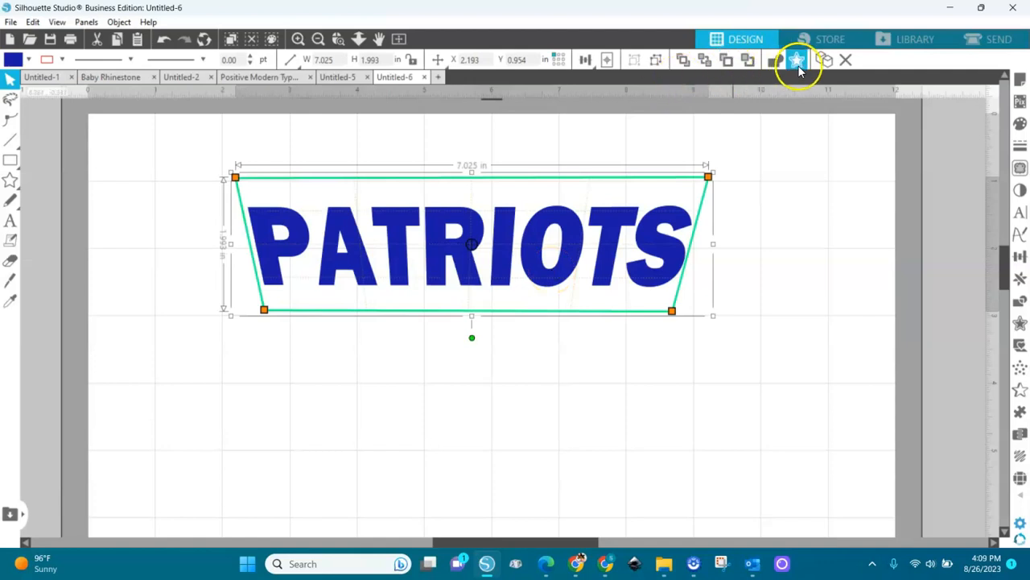
left_click(824, 63)
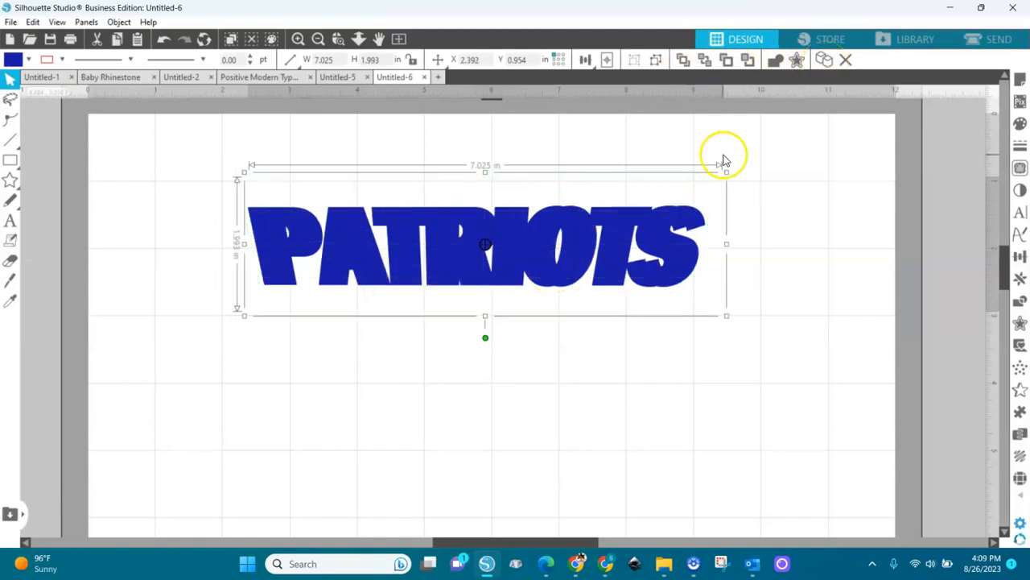
mouse_move(667, 270)
left_mouse_down()
mouse_move(670, 298)
mouse_move(668, 288)
left_mouse_up()
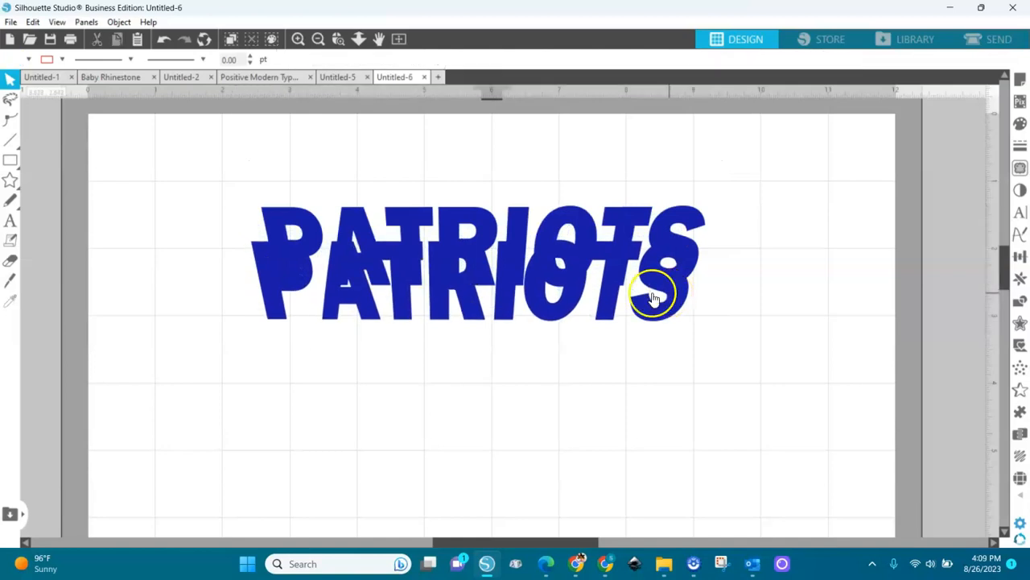
Fill the lower PATRIOTS copy with gray and bring it to the front of the blue text
left_click(561, 304)
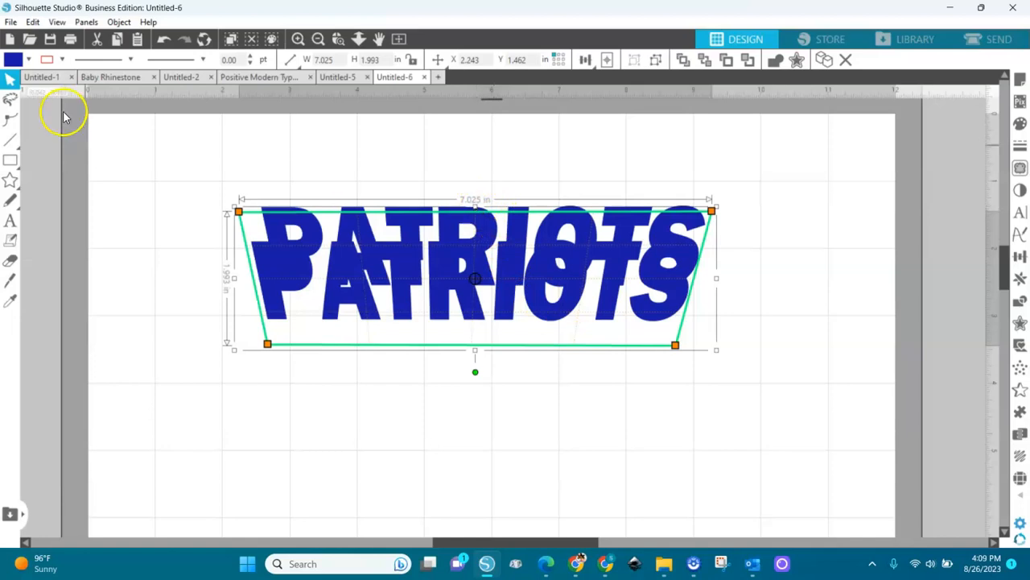
left_click(27, 60)
left_click(52, 84)
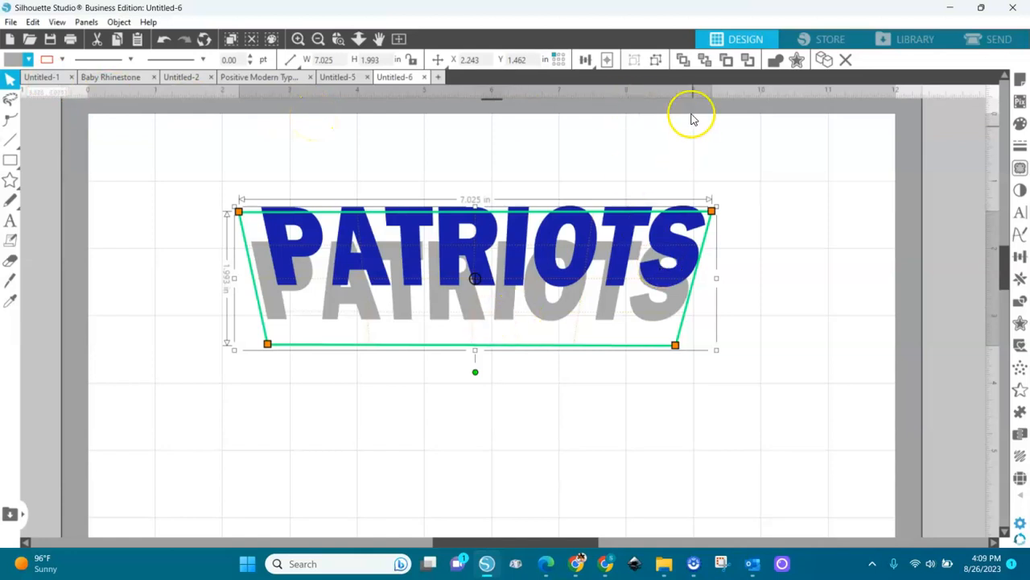
left_click(683, 61)
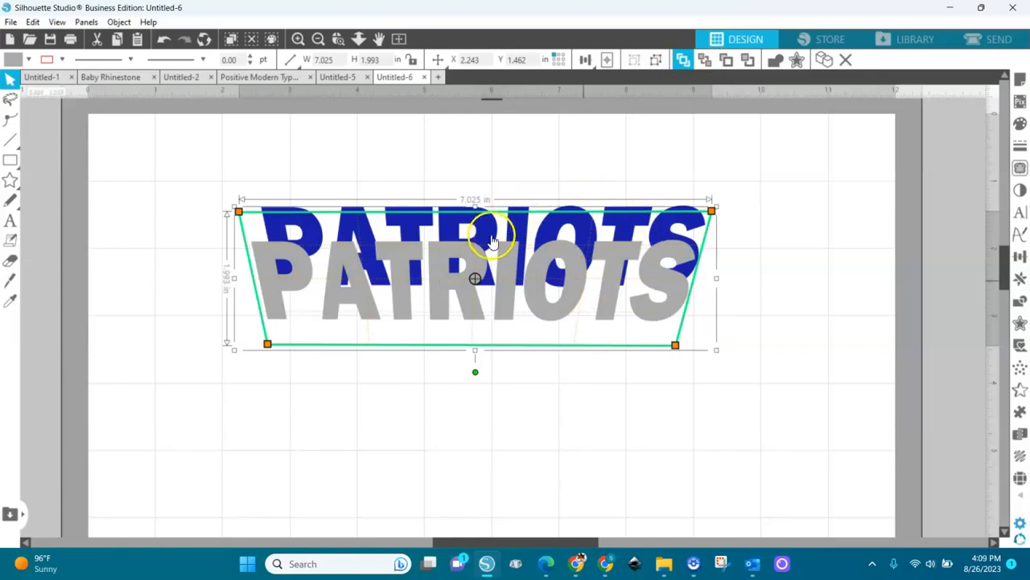
Shorten the gray PATRIOTS copy to about 1.94 in high and shift it slightly right to line up with the blue text
mouse_move(477, 210)
left_mouse_down()
mouse_move(473, 227)
mouse_move(472, 214)
left_mouse_up()
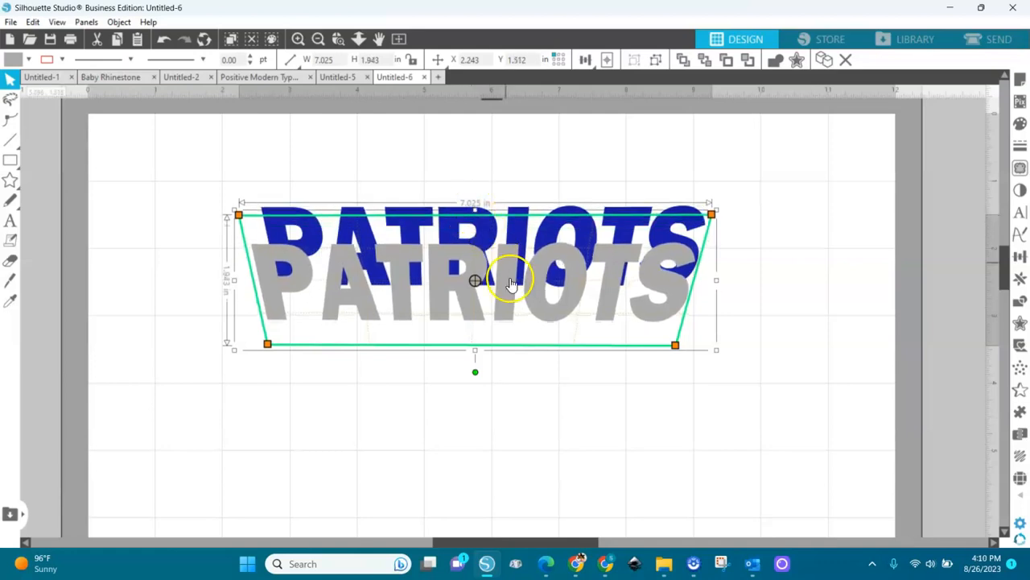
left_click_drag(510, 283, 522, 291)
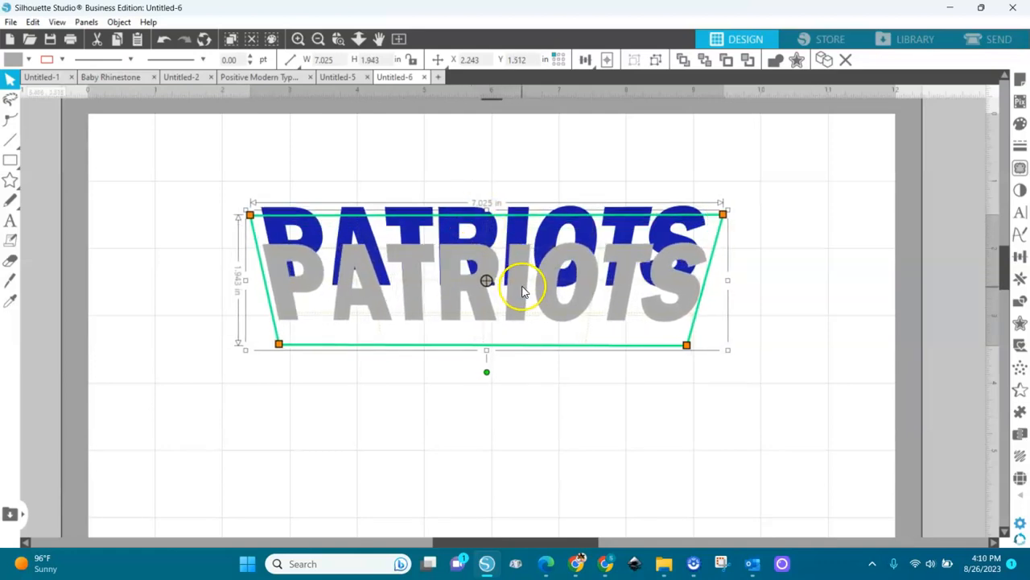
Duplicate the gray PATRIOTS text and fill the new copy with blue
left_click(824, 60)
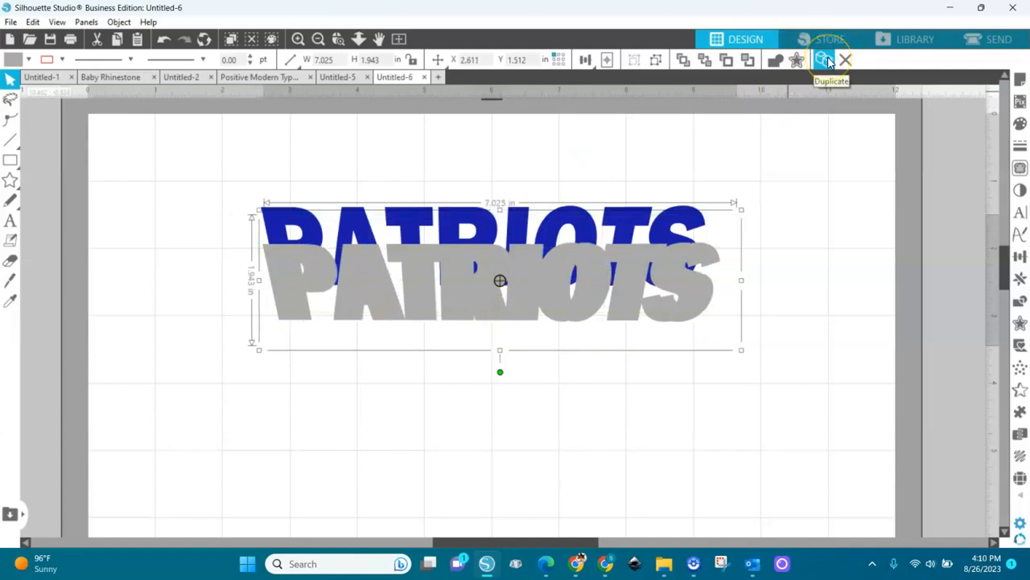
left_click(26, 59)
left_click(37, 82)
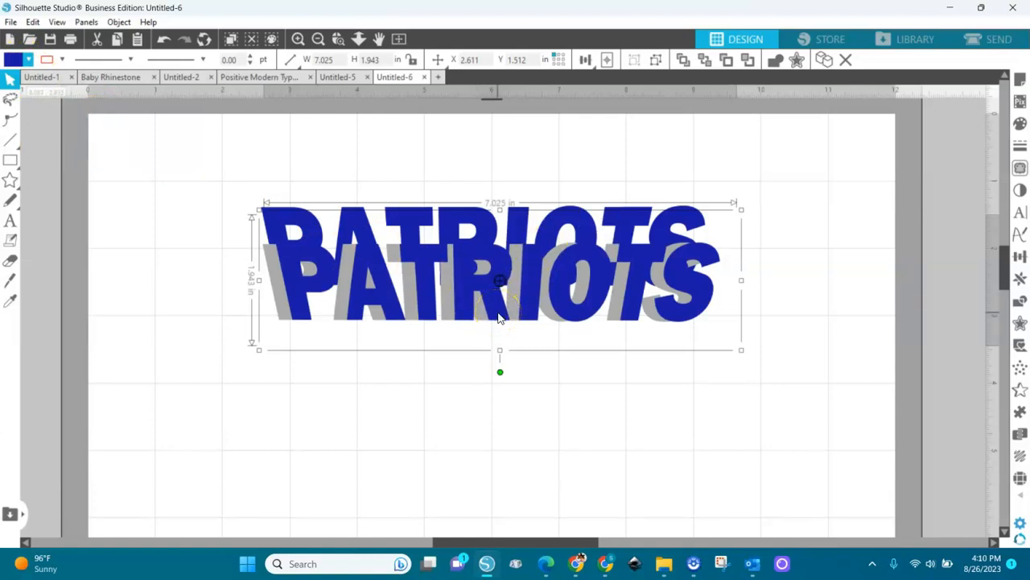
left_click(420, 374)
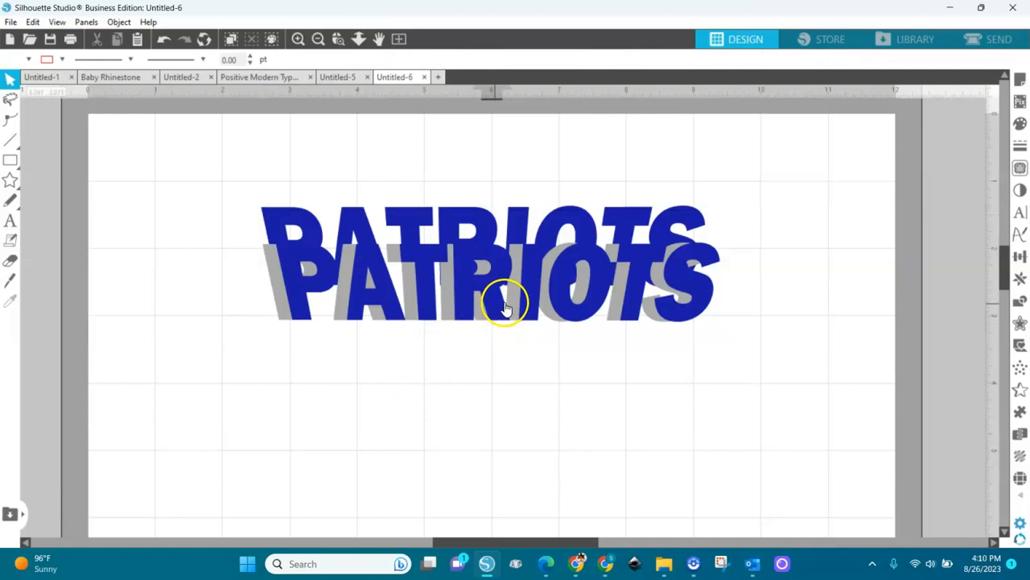
Shorten the new blue copy to about 1.66 in high and place it below the gray line, at about X 2.43 in, Y 2.13 in
left_click(503, 310)
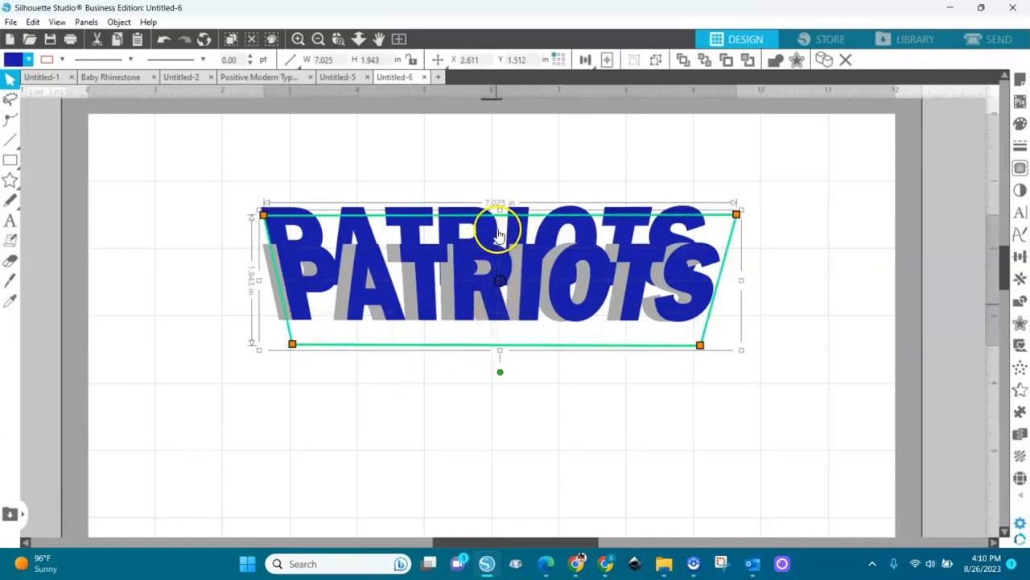
left_click_drag(500, 208, 501, 233)
left_click_drag(504, 320, 492, 343)
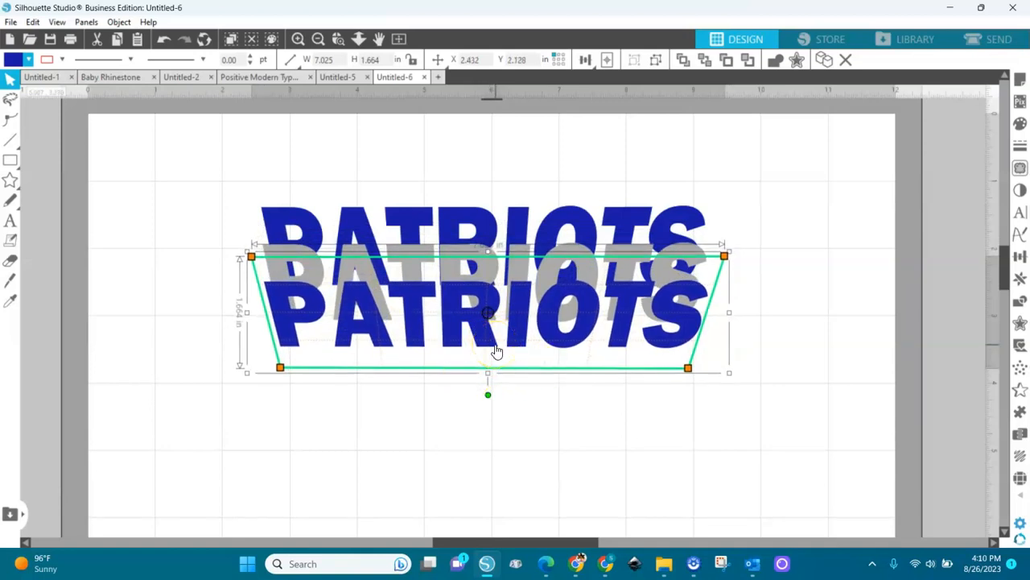
Duplicate the lower blue PATRIOTS text and fill the new copy with gray
left_click(824, 64)
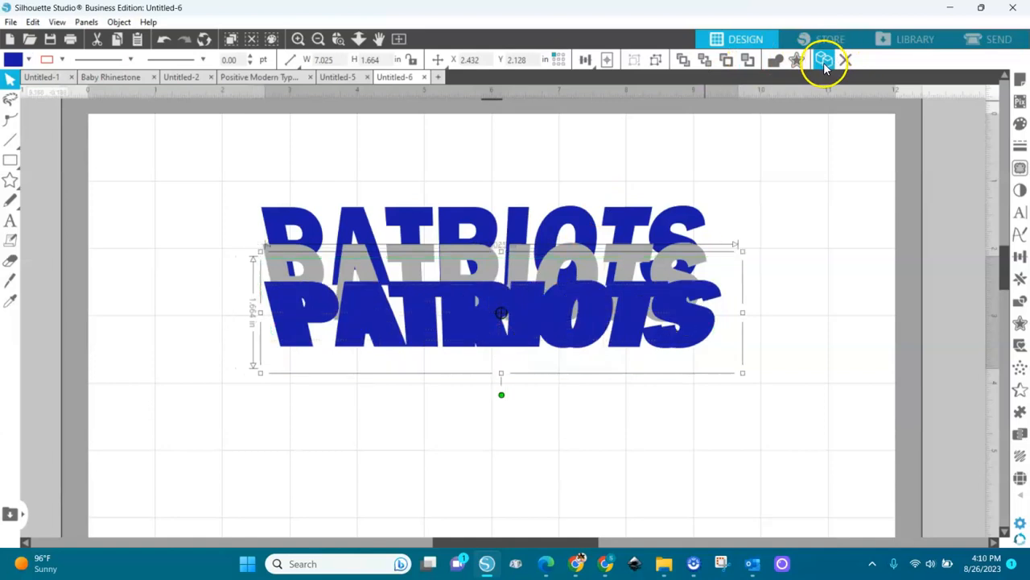
left_click(28, 61)
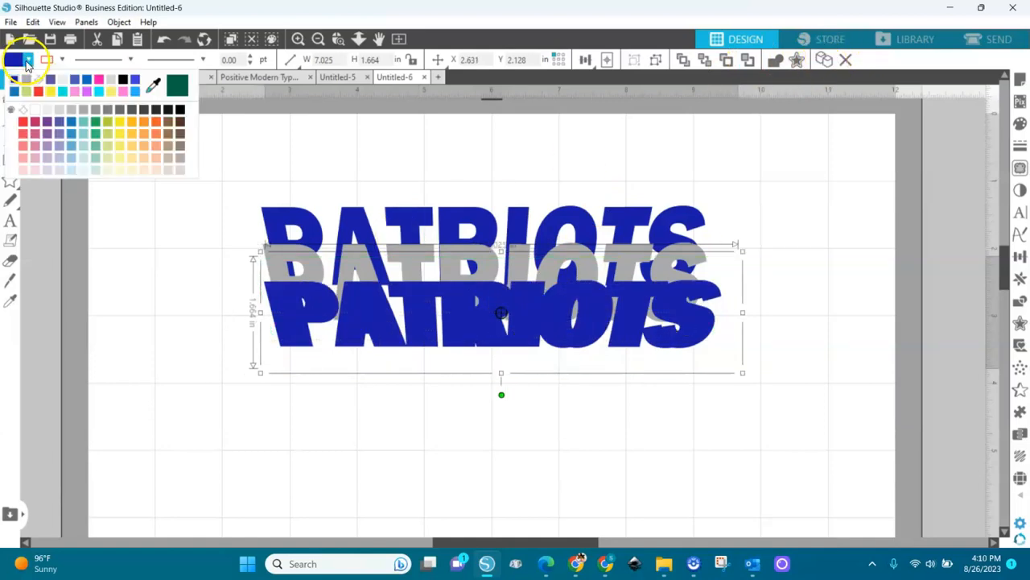
left_click(81, 114)
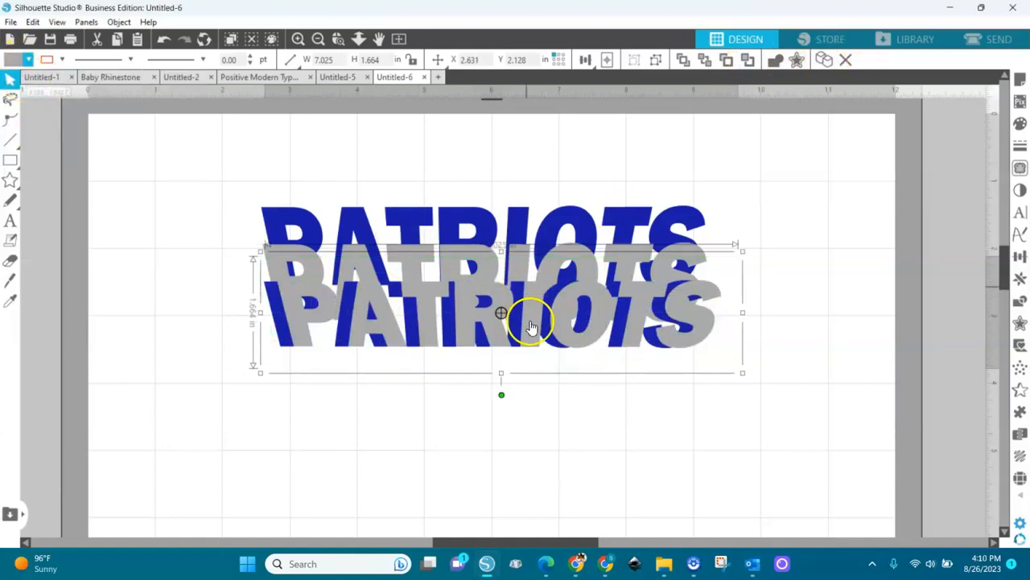
left_click(435, 401)
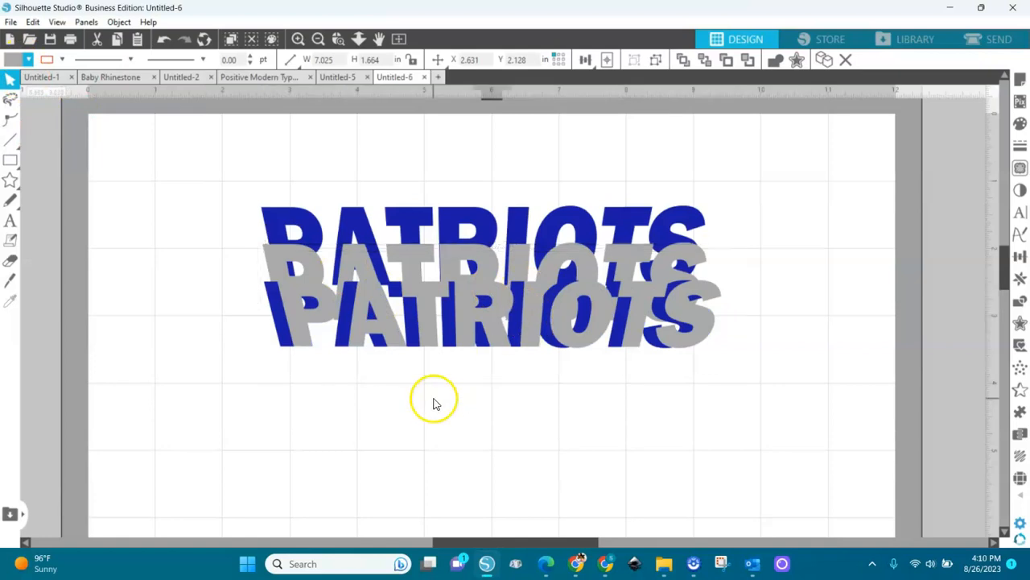
left_click(530, 339)
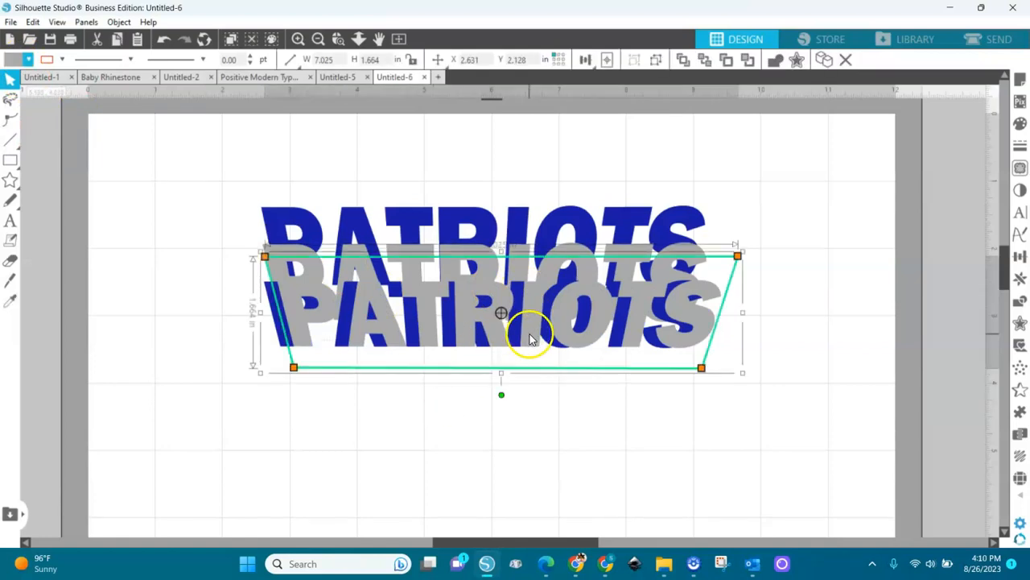
left_click_drag(499, 253, 500, 269)
double_click(501, 265)
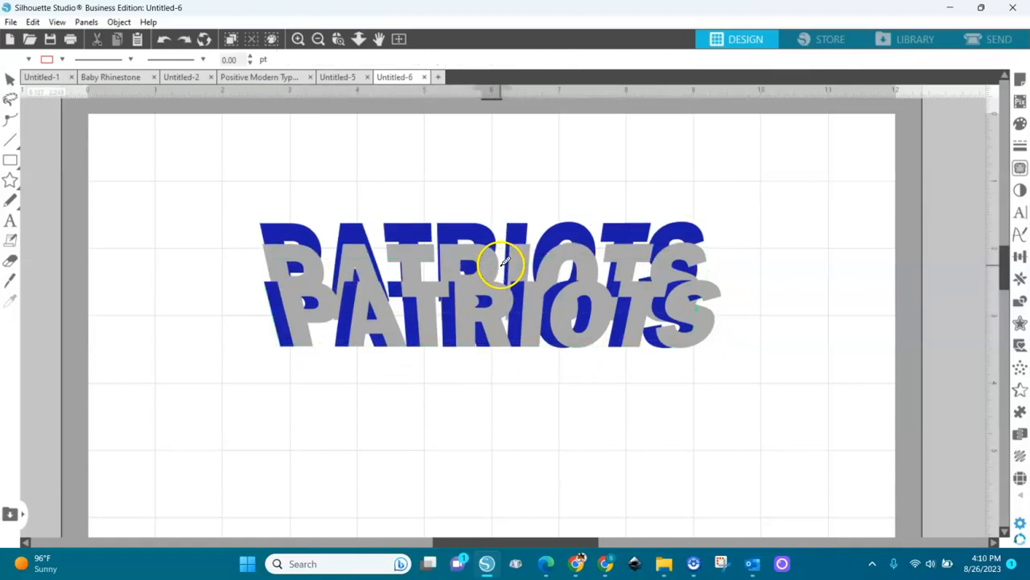
key("ctrl+z")
key("ctrl+z")
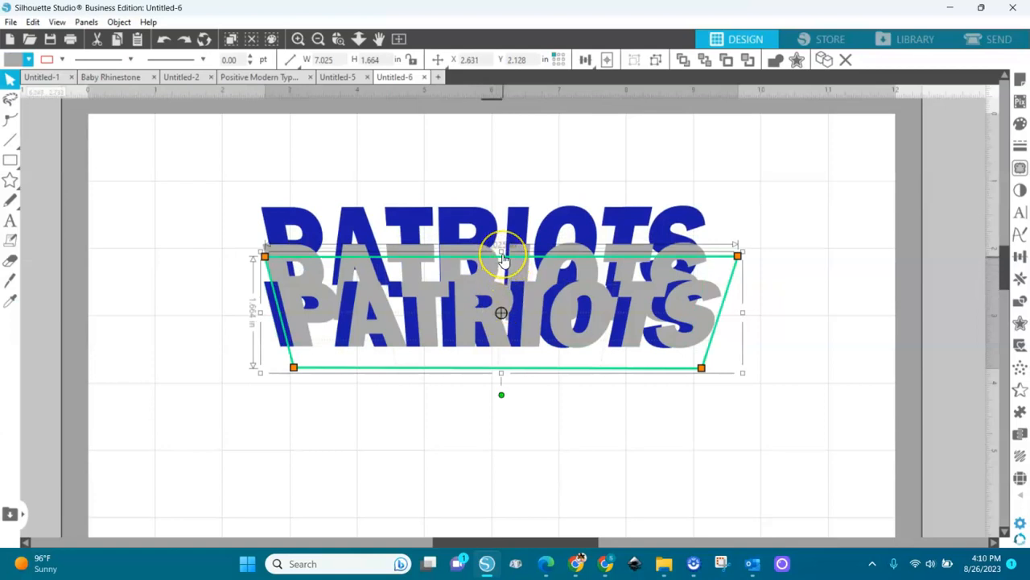
Shorten the newest gray copy to about 1.34 in high and place it below the others, at about X 2.36 in, Y 3.04 in
left_click_drag(500, 252, 499, 278)
left_click_drag(525, 354, 506, 392)
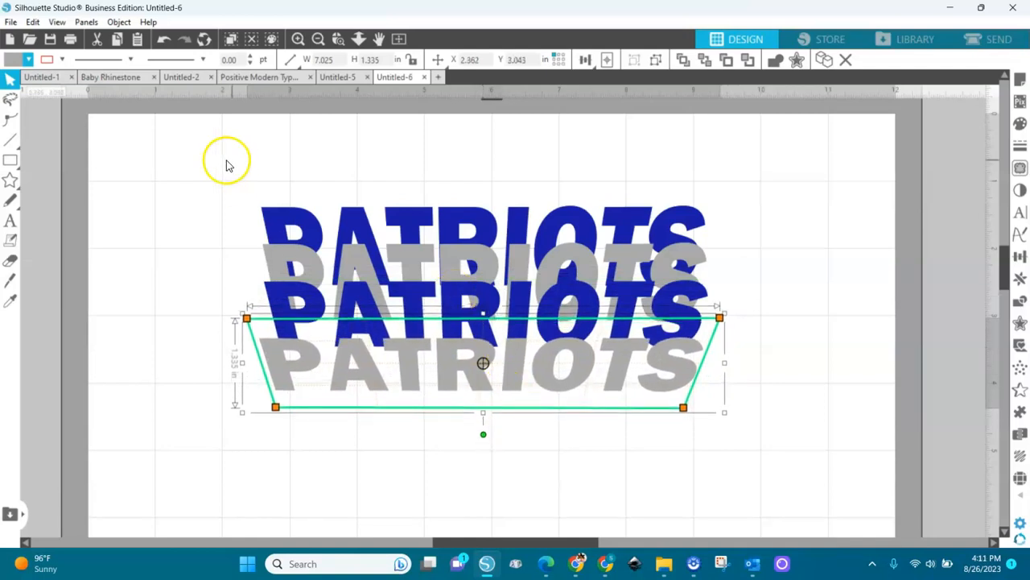
Align all four PATRIOTS lines to a common horizontal centre and deselect them
left_click_drag(116, 134, 821, 483)
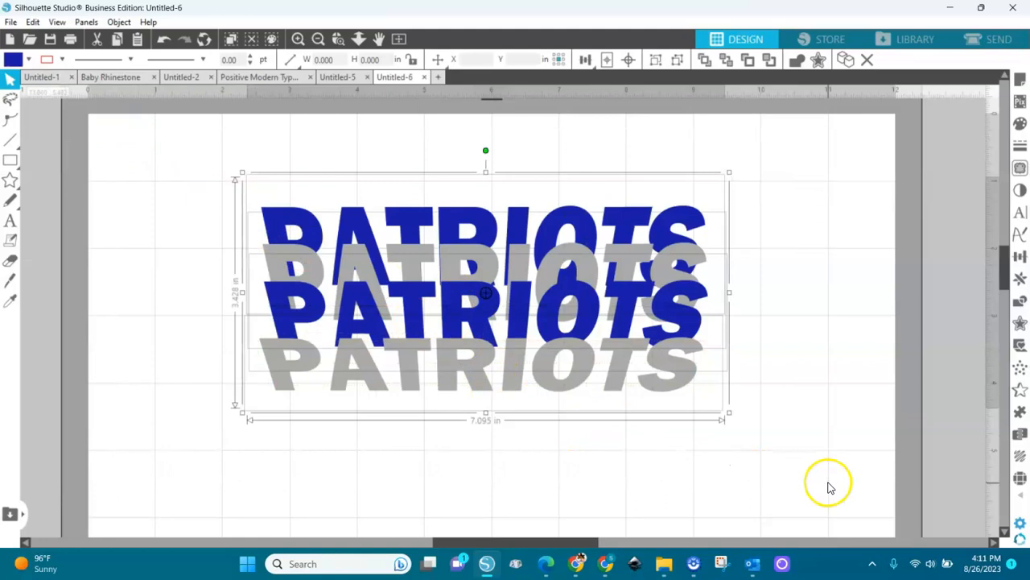
mouse_move(585, 63)
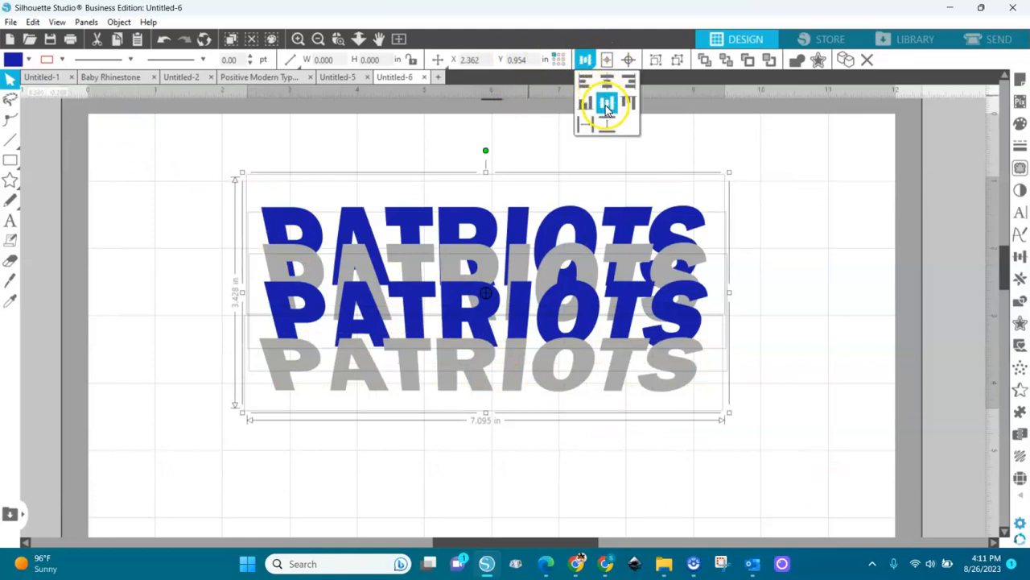
left_click(609, 85)
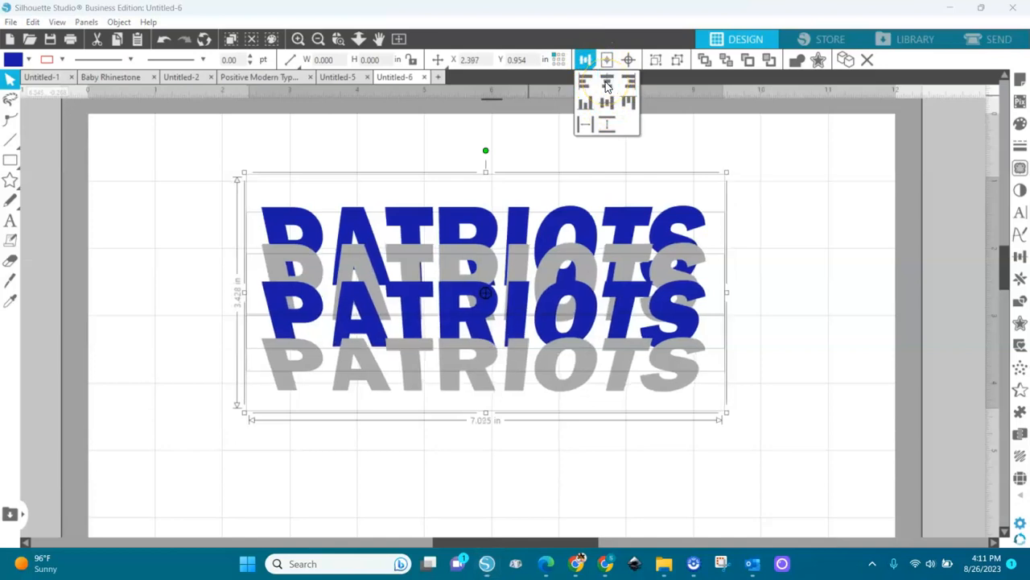
left_click(752, 281)
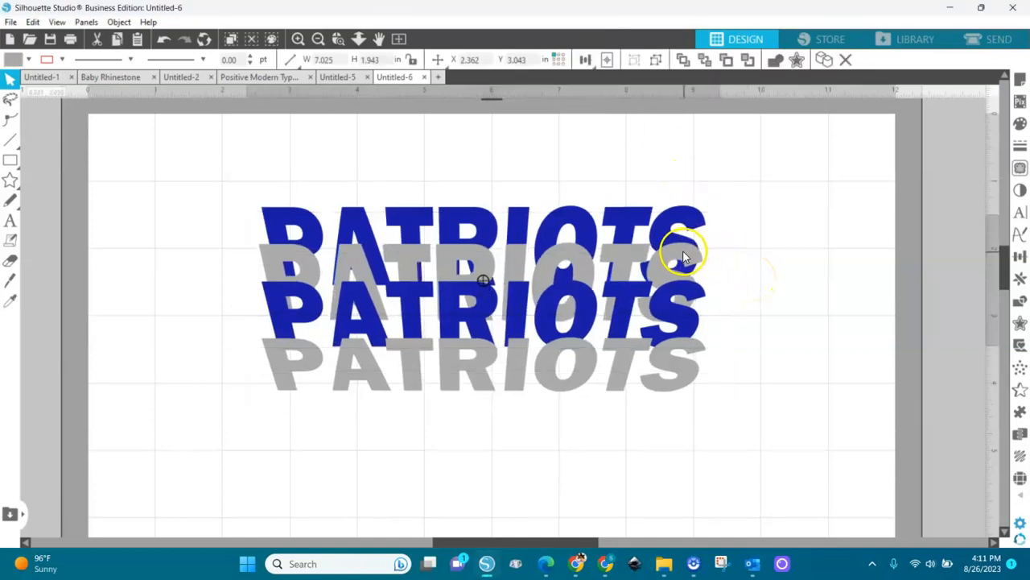
Nudge the lower blue and lower gray PATRIOTS lines slightly left of the lines above them
left_click(678, 312)
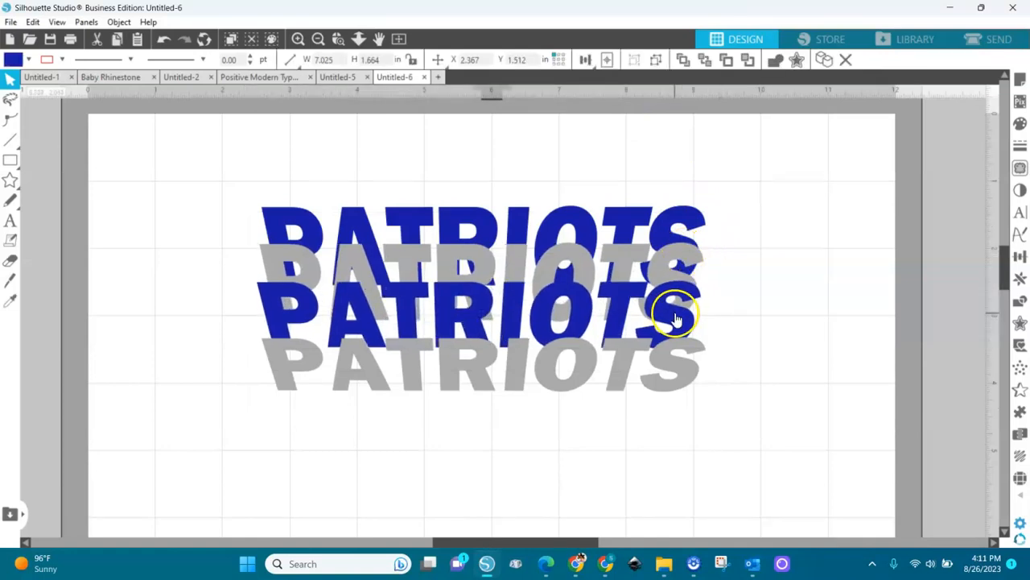
left_click(672, 360)
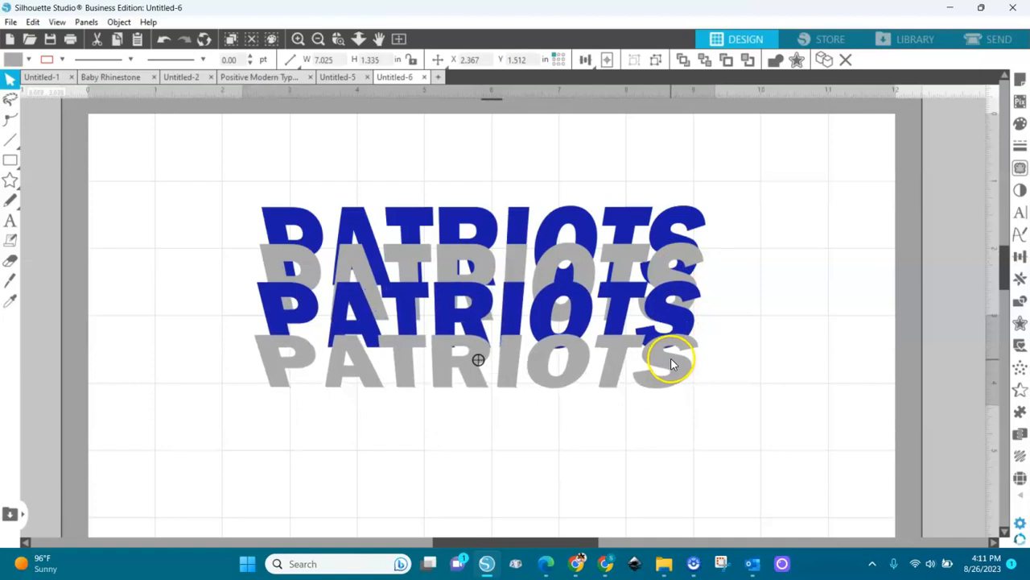
left_click(673, 359)
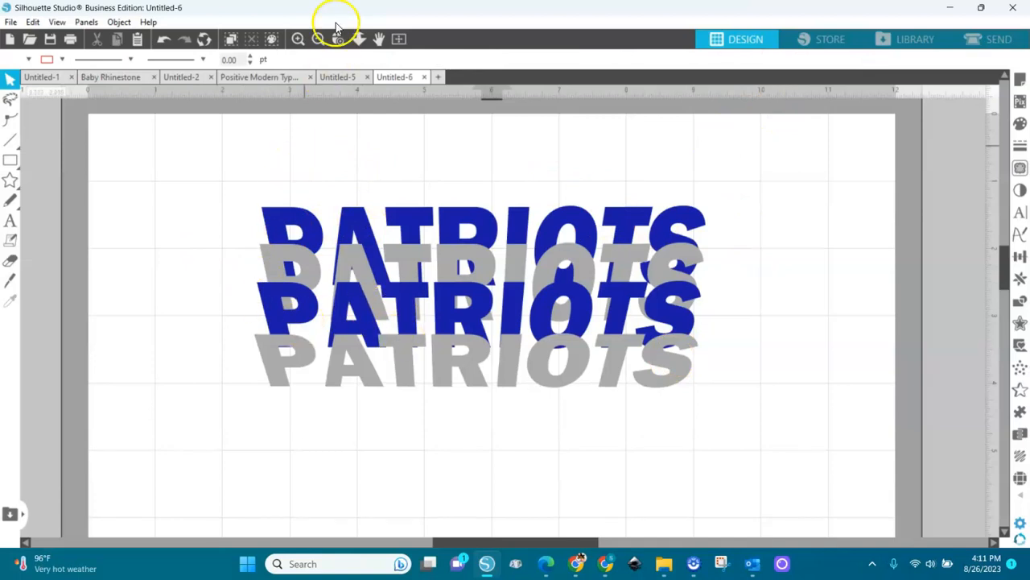
Move the finished sample design up beside the page and spread the PATRIOTS lines on the page slightly further apart vertically
left_click(319, 41)
left_click(319, 41)
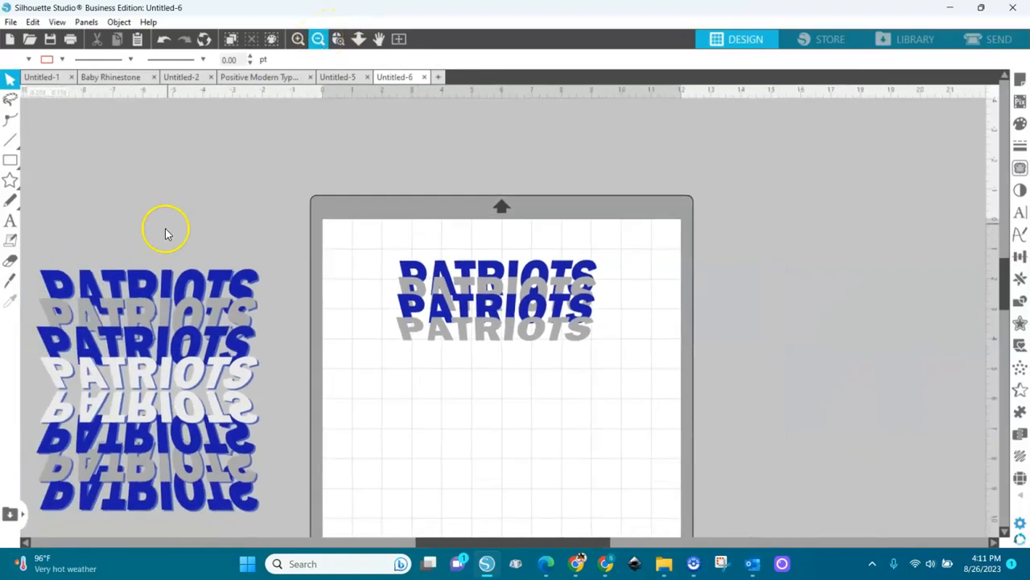
left_click_drag(147, 384, 161, 316)
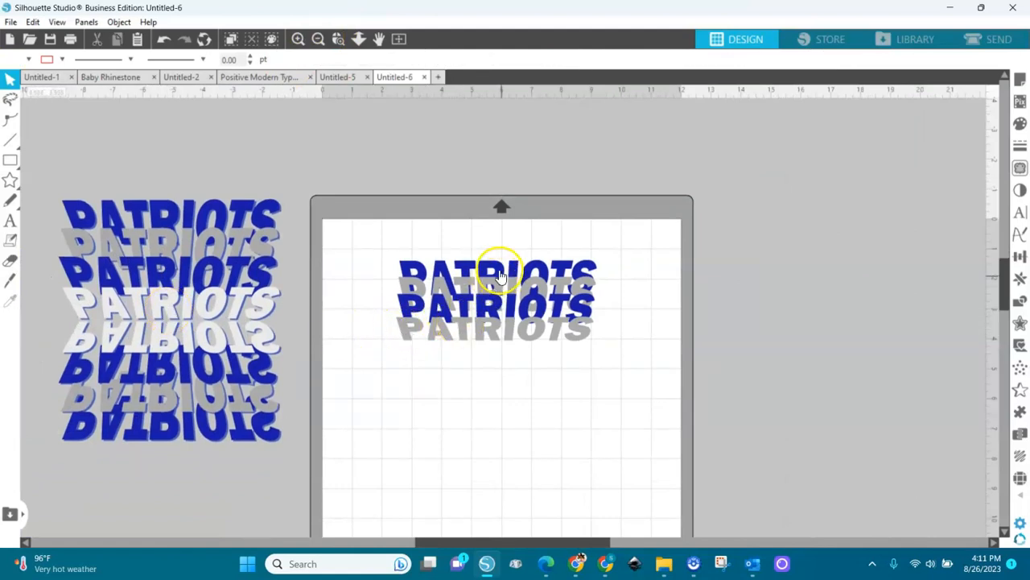
left_click_drag(499, 275, 500, 267)
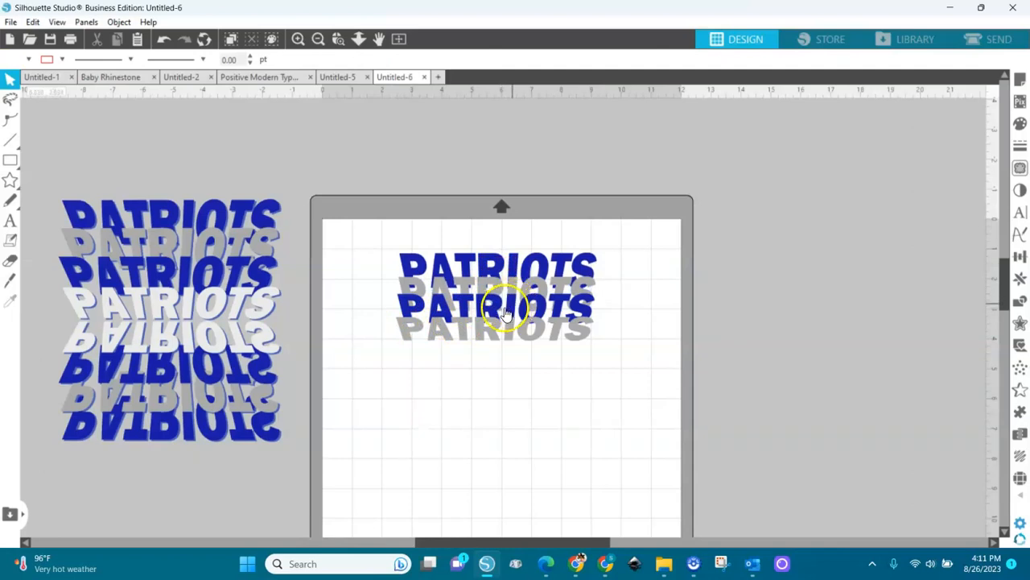
left_click_drag(514, 313, 512, 341)
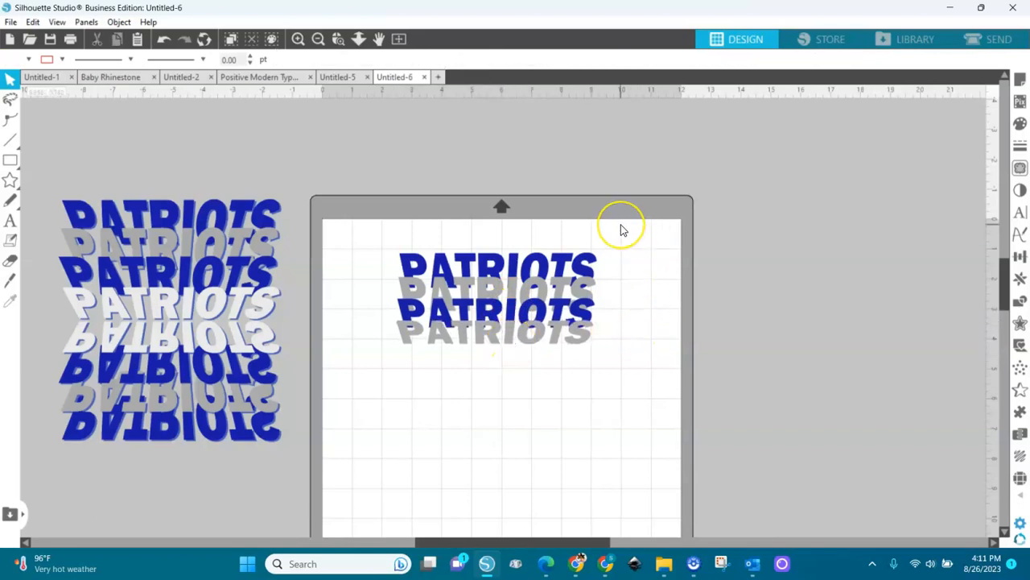
Duplicate the finished sample design to the opposite side of the page, at about X 11.68 in, Y -0.51 in, and ungroup the copy
left_click(262, 218)
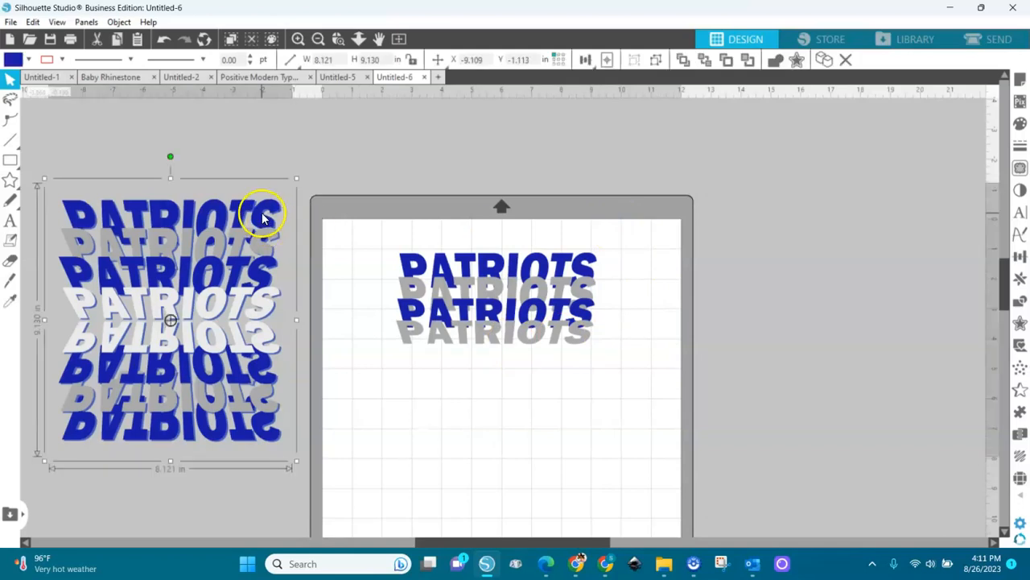
left_click(412, 257)
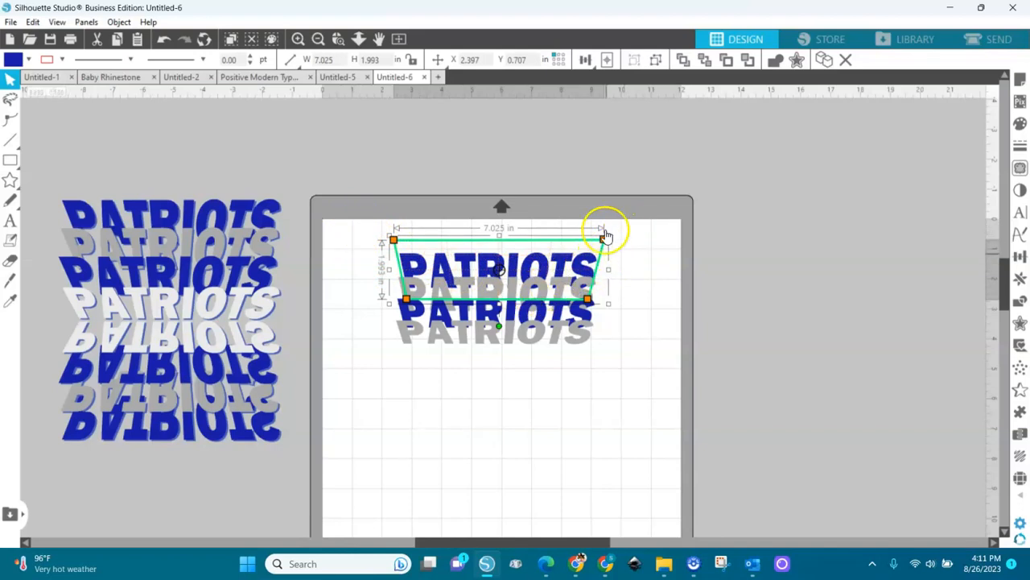
left_click(256, 232)
key("i")
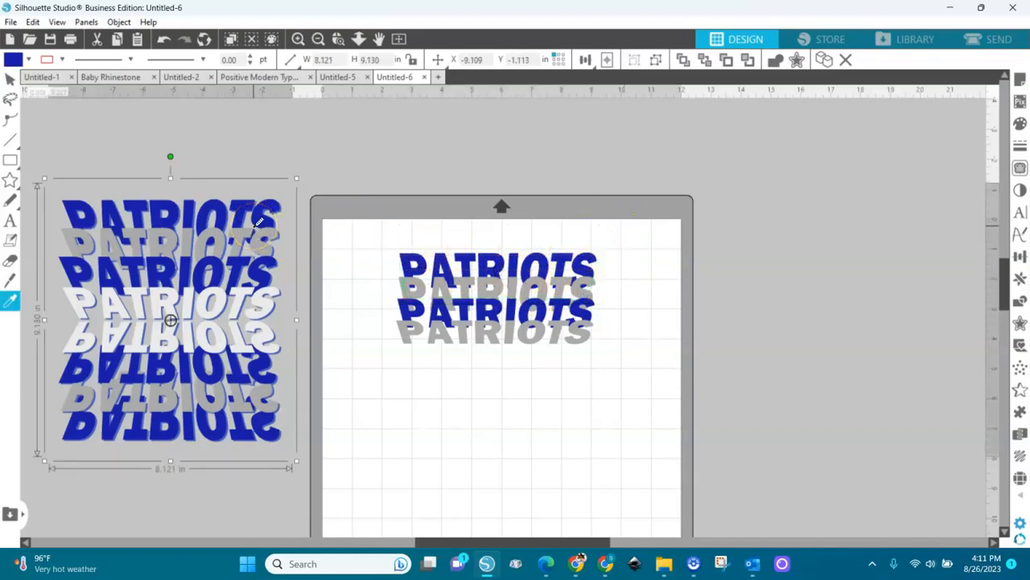
key("ctrl+v")
left_click_drag(233, 313, 840, 331)
key("i")
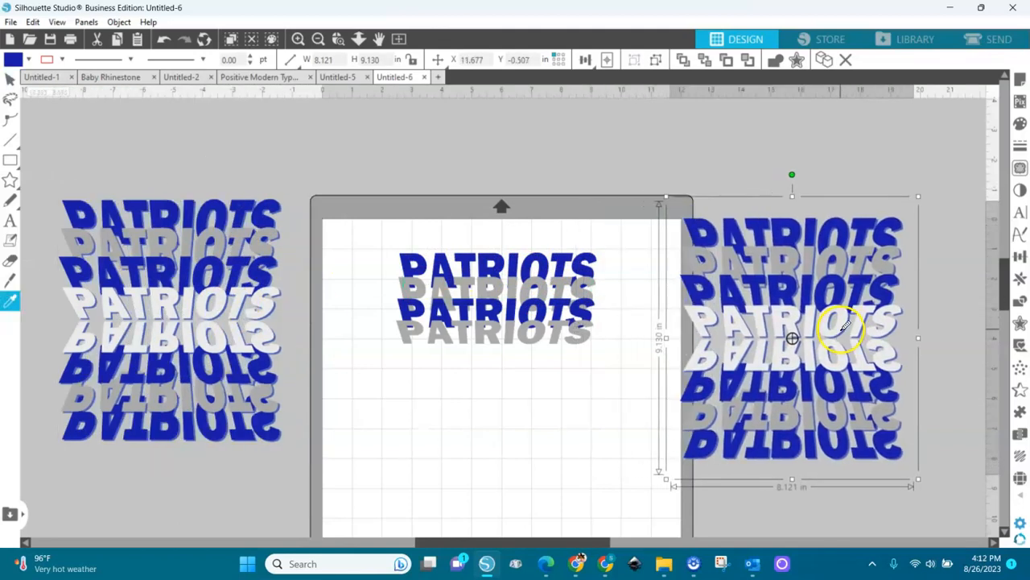
key("v")
left_click(950, 319)
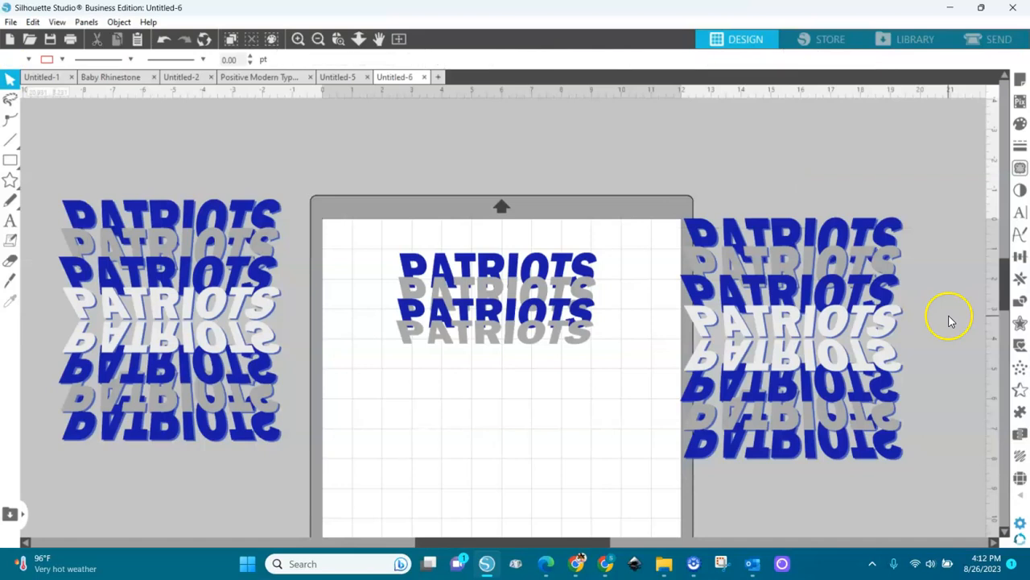
Pull the top blue PATRIOTS line out of the sample copy to about X 11.41 in, Y -2.88 in, and show its warp shape
left_click(887, 234)
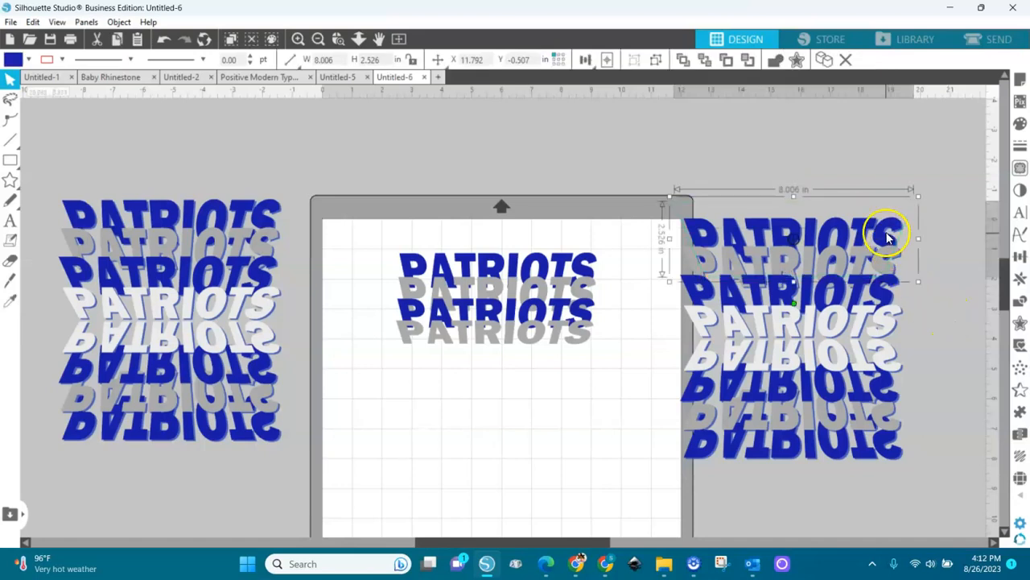
left_click_drag(872, 233, 870, 168)
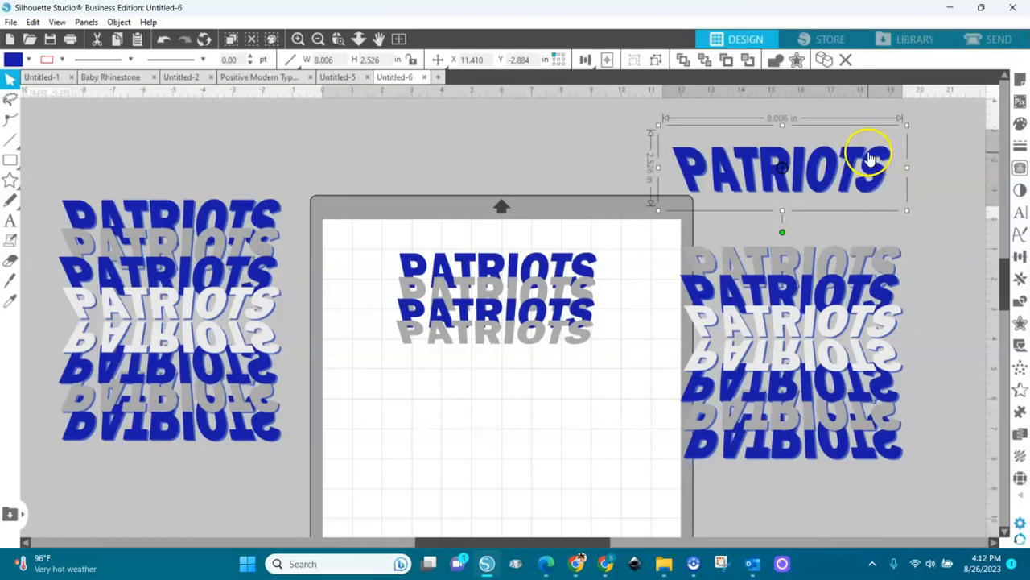
double_click(869, 158)
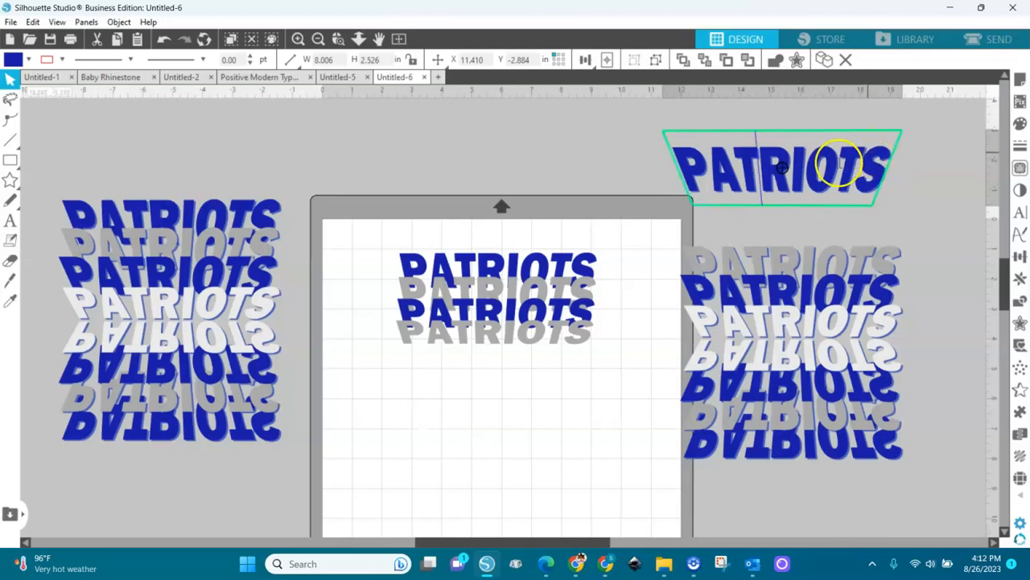
left_click(903, 197)
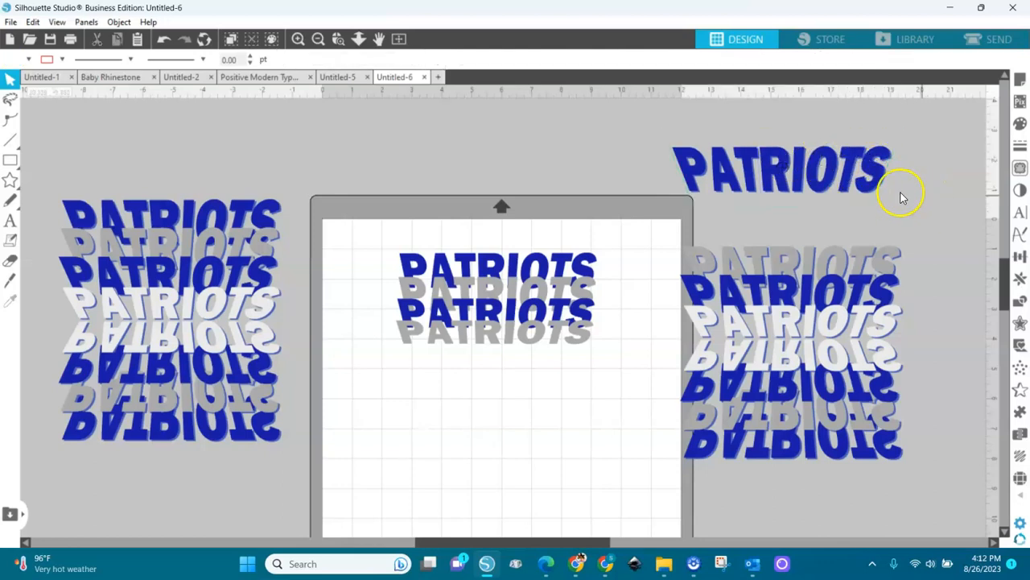
double_click(848, 181)
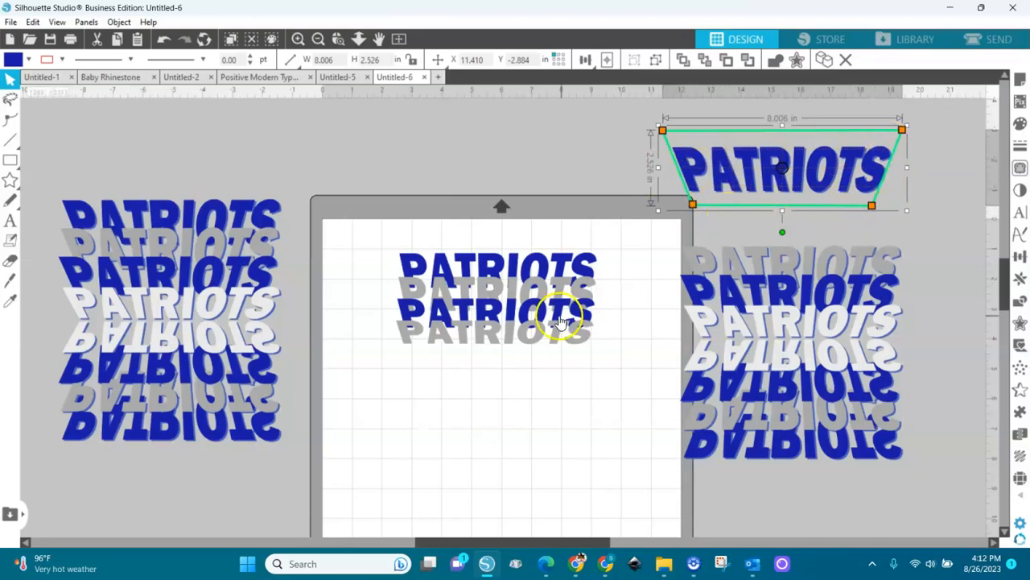
Delete the two gray lines and the lower blue line from the page, keeping only the top blue PATRIOTS text
left_click(419, 288)
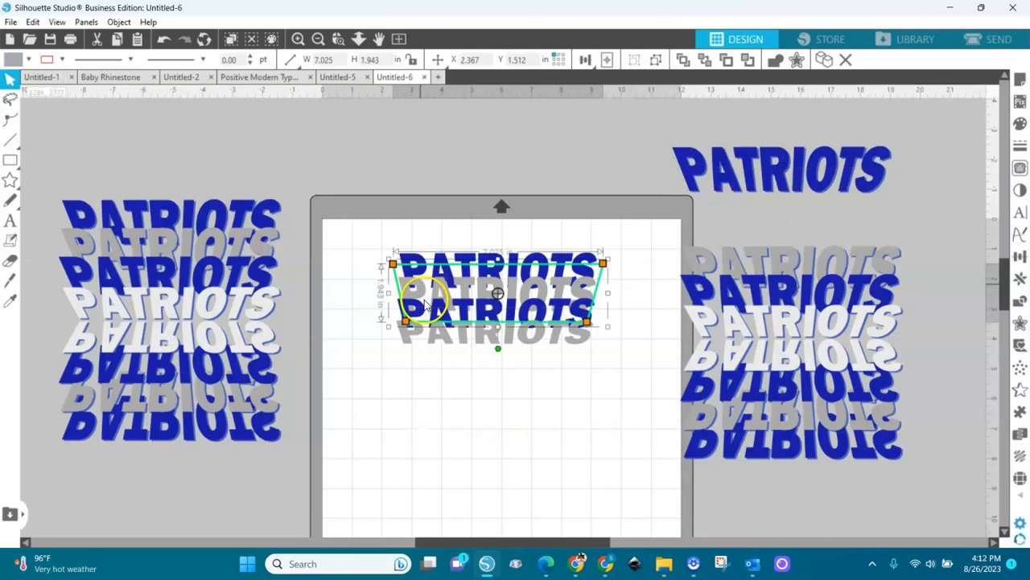
left_click(442, 344)
left_click_drag(374, 278, 624, 357)
key("Delete")
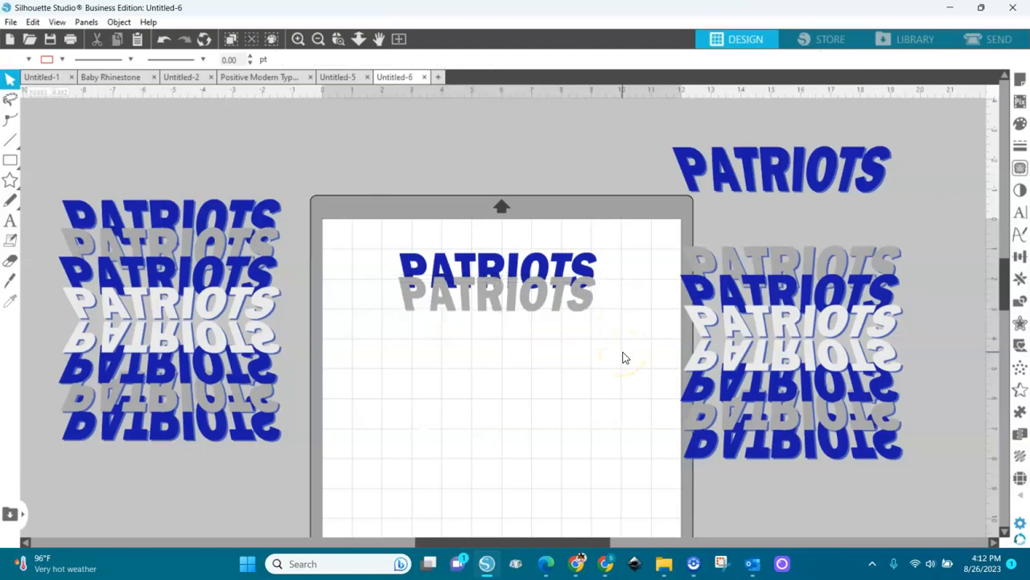
left_click(584, 297)
key("Delete")
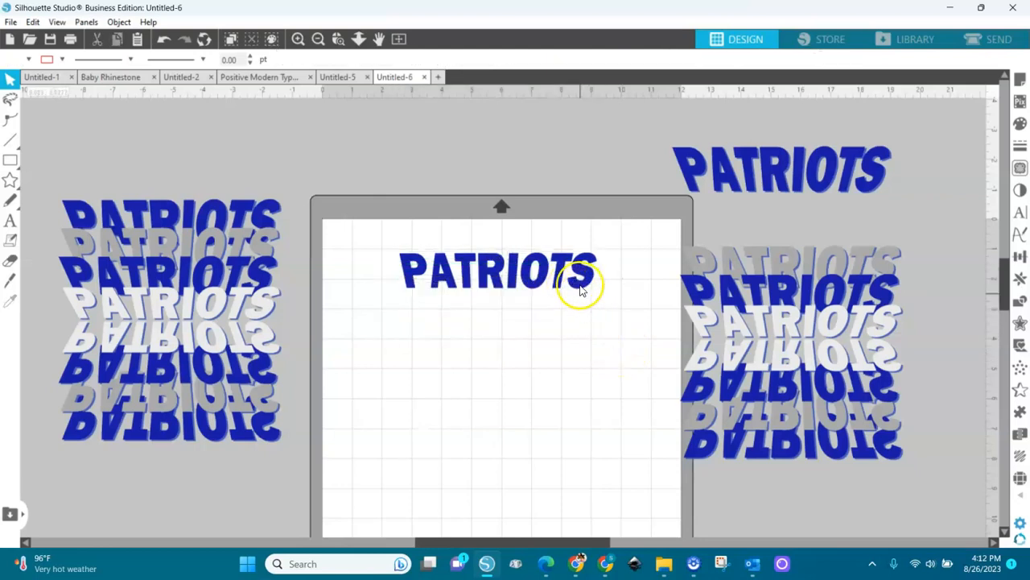
Warp the blue PATRIOTS text into a stronger taper, wider at the top, about 7.97 in wide and 2.01 in high
left_click(585, 295)
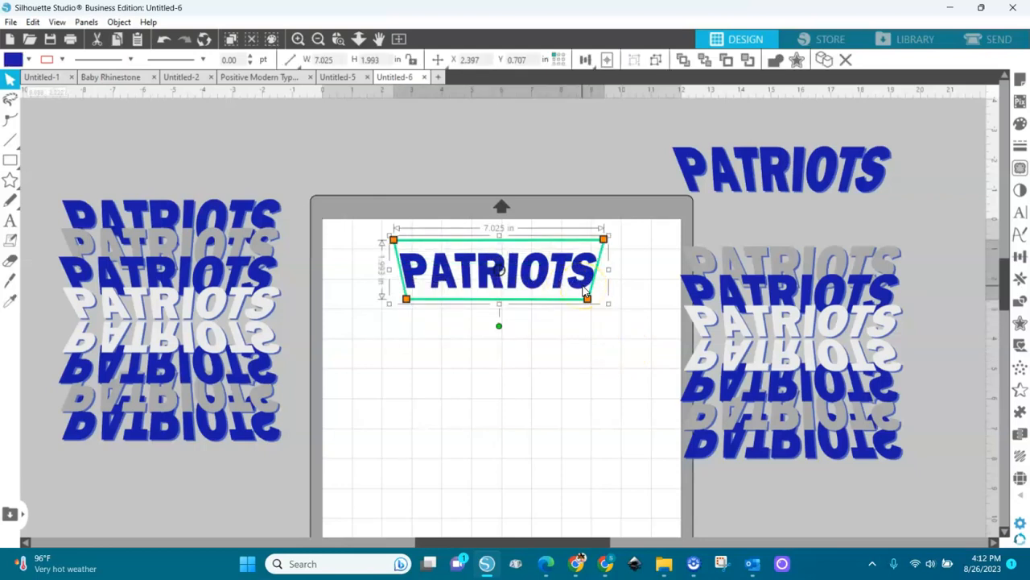
left_click(339, 42)
left_click_drag(368, 214, 628, 382)
left_click_drag(553, 259, 524, 289)
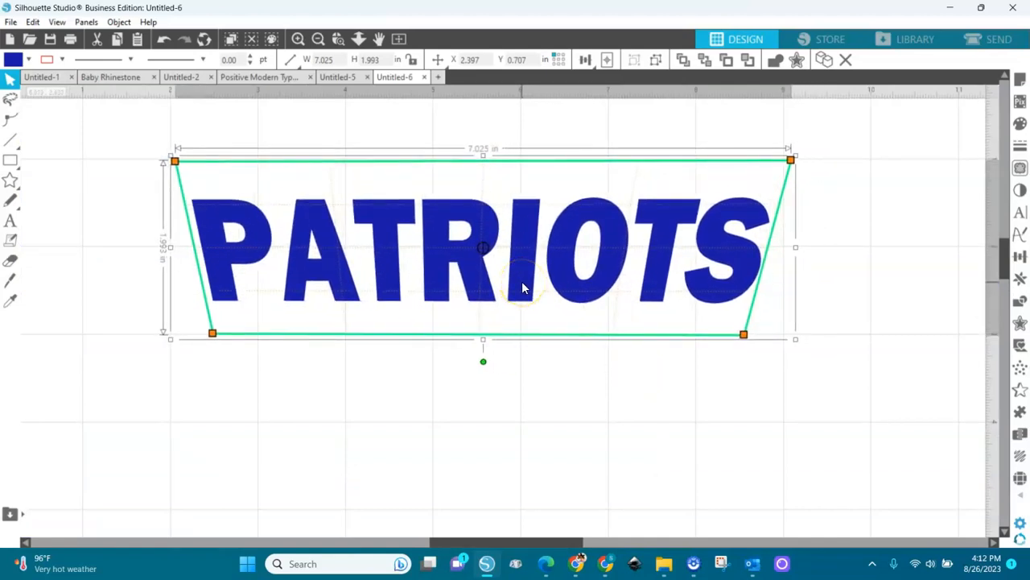
left_click_drag(792, 161, 876, 164)
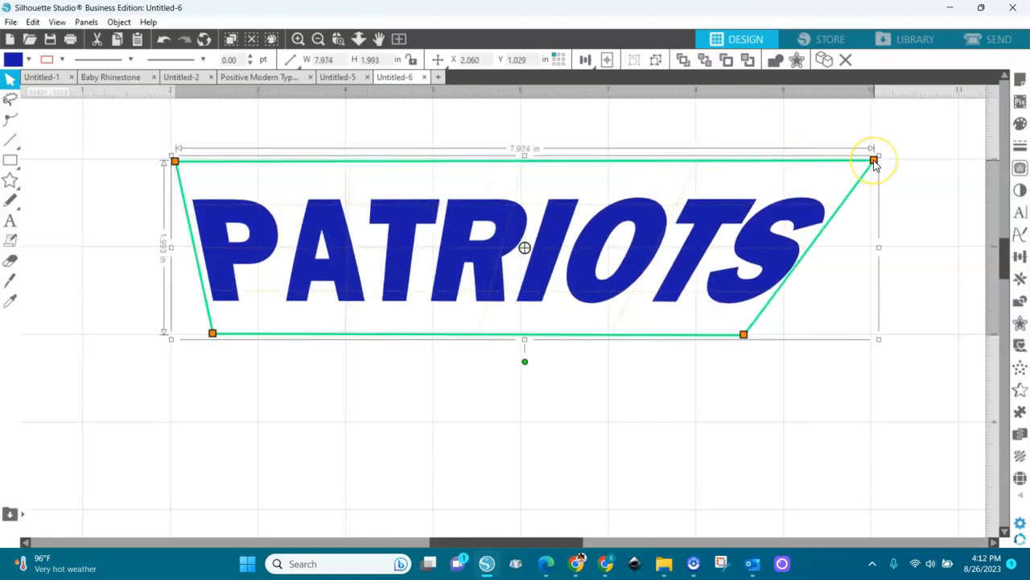
left_click_drag(751, 339, 789, 342)
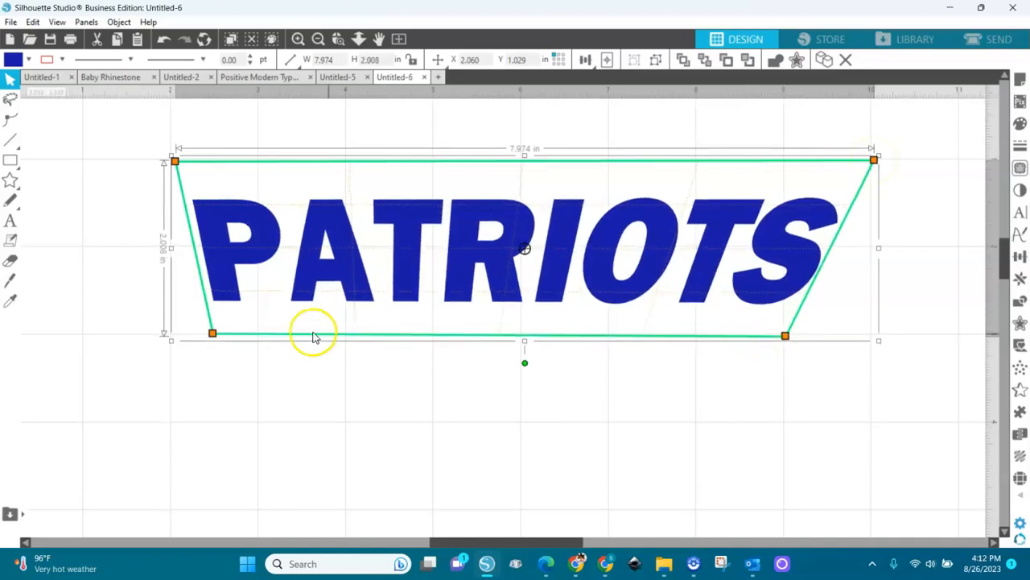
left_click_drag(213, 333, 256, 335)
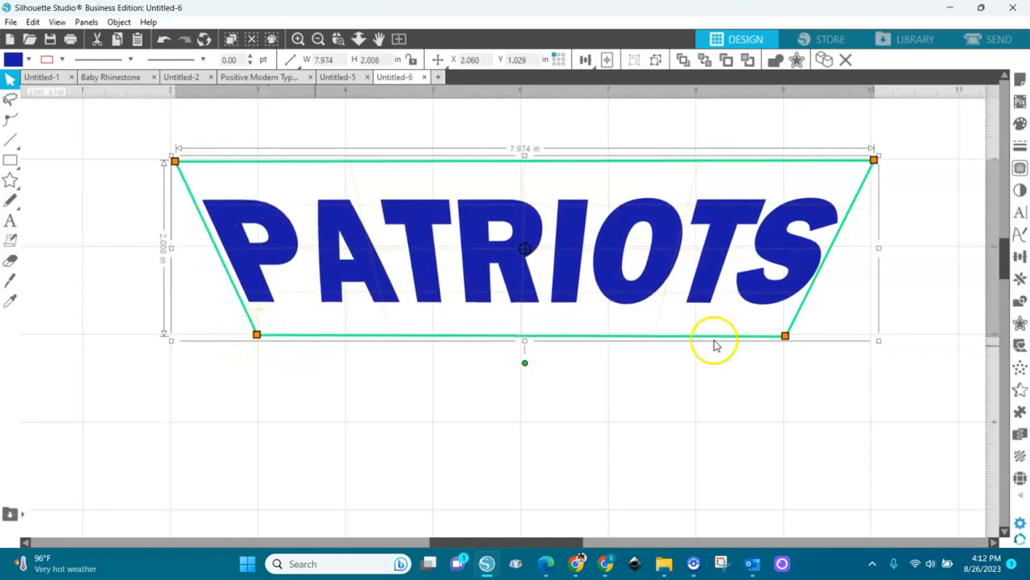
left_click(707, 395)
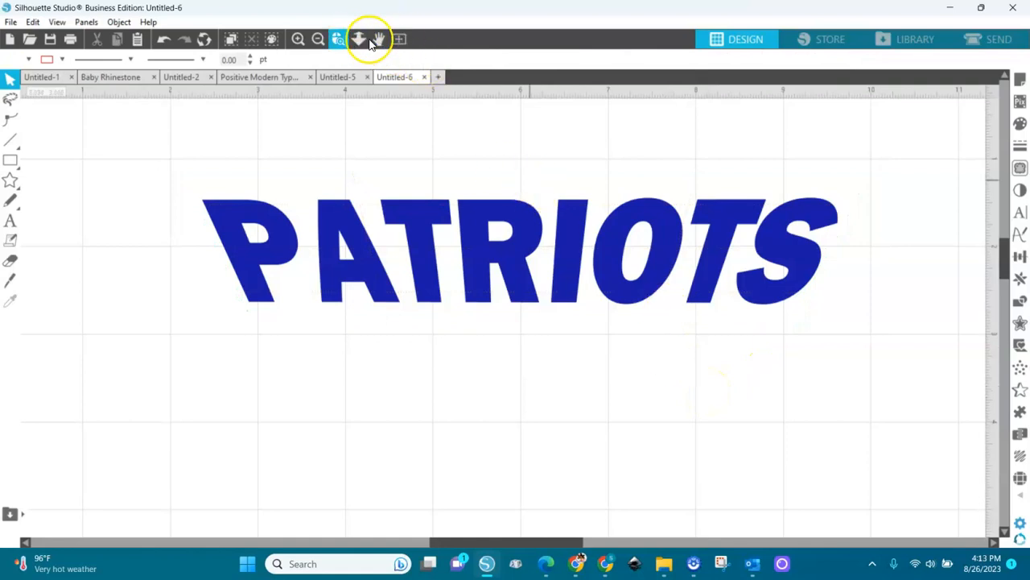
Duplicate the warped PATRIOTS text, fill the copy with gray, and place it overlapping just below the original at about Y 1.53 in
left_click(319, 39)
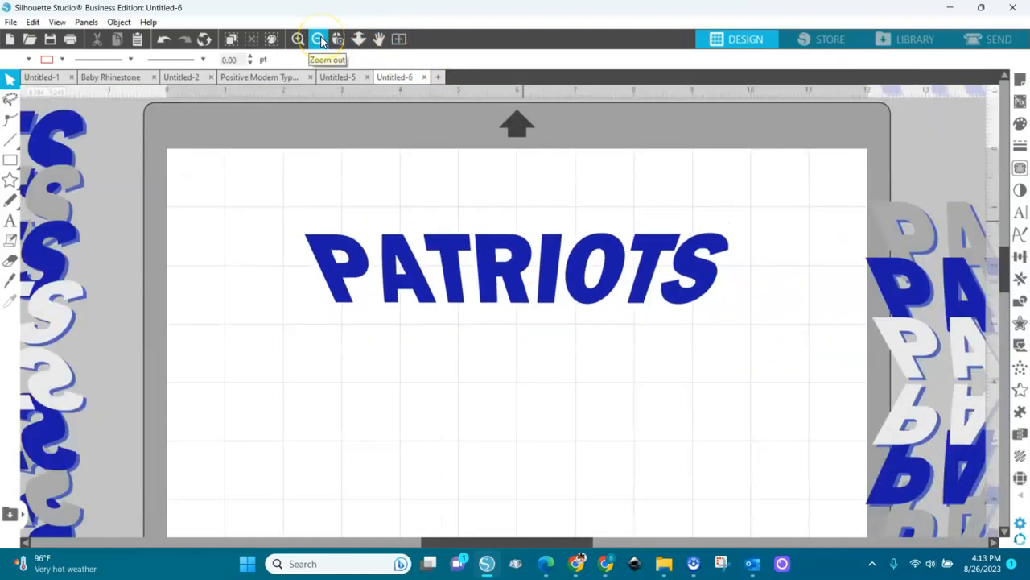
left_click(319, 39)
left_click(504, 293)
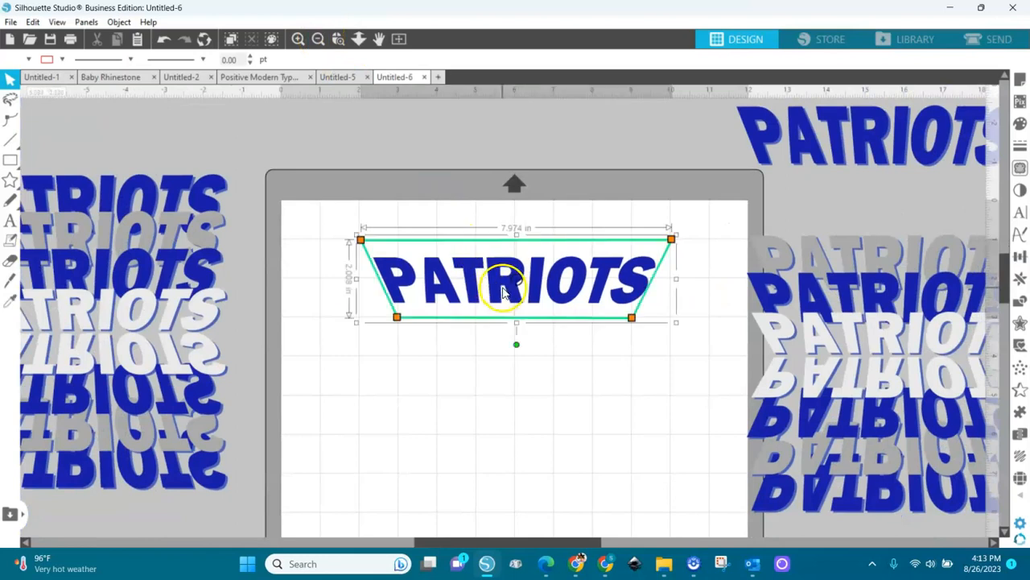
key("i")
left_click(507, 282)
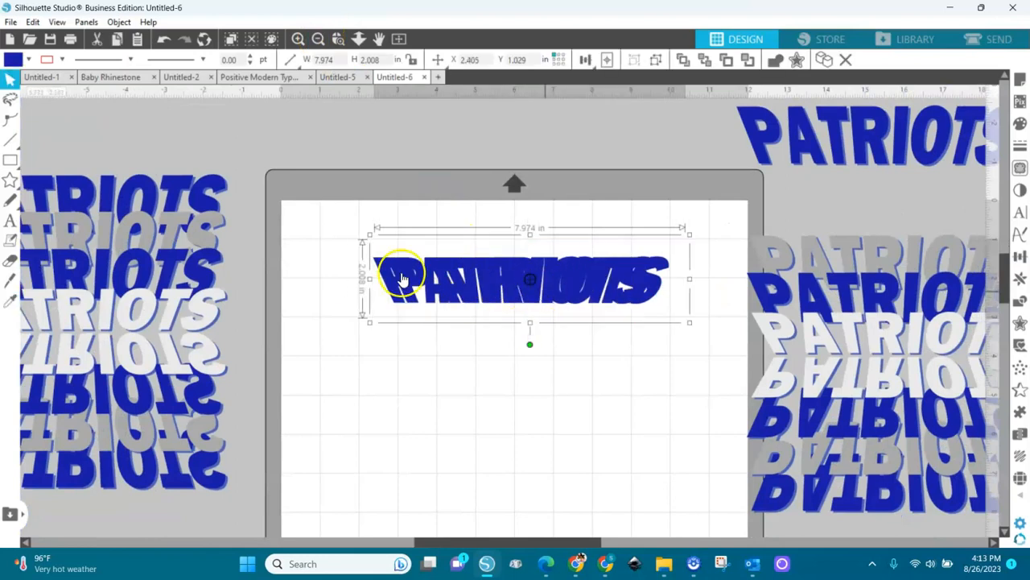
left_click(29, 61)
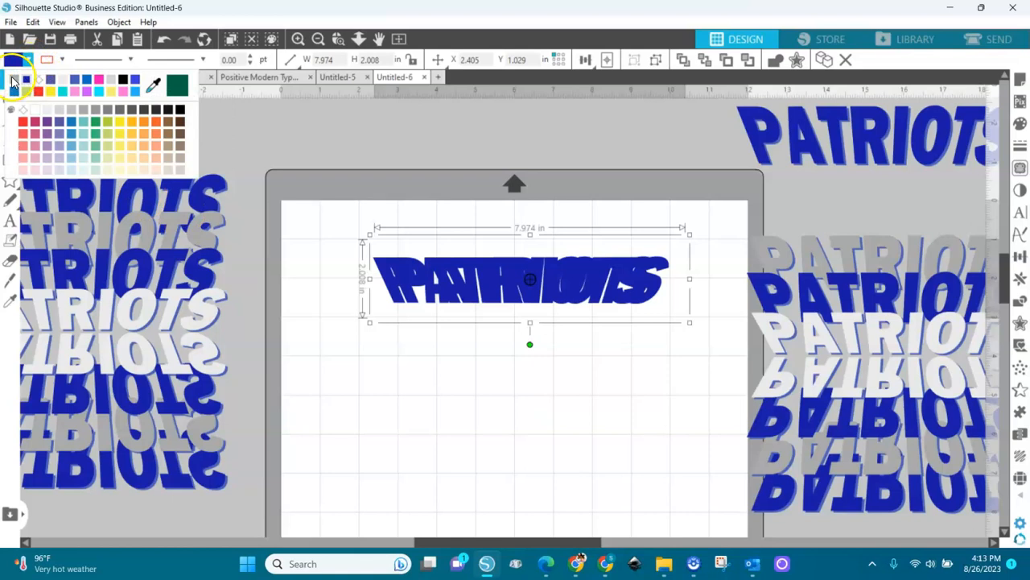
left_click(13, 79)
left_click_drag(529, 302, 523, 321)
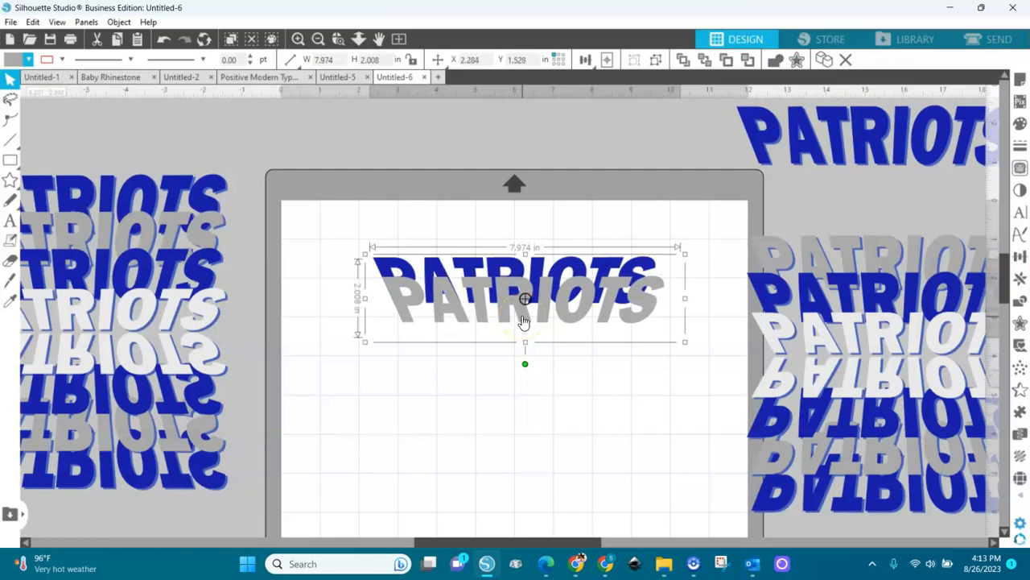
Duplicate the gray PATRIOTS text, fill the copy with blue, and move it below to about X 2.15 in, Y 1.98 in
mouse_move(522, 320)
left_mouse_down()
mouse_move(514, 321)
mouse_move(531, 311)
left_mouse_up()
left_click(27, 58)
left_click(42, 81)
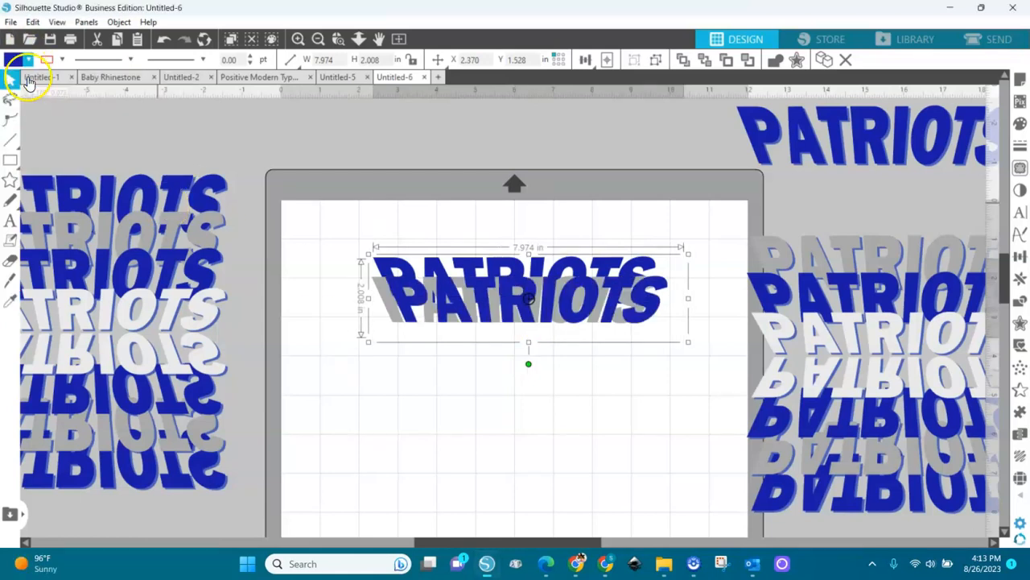
left_click_drag(524, 332, 516, 336)
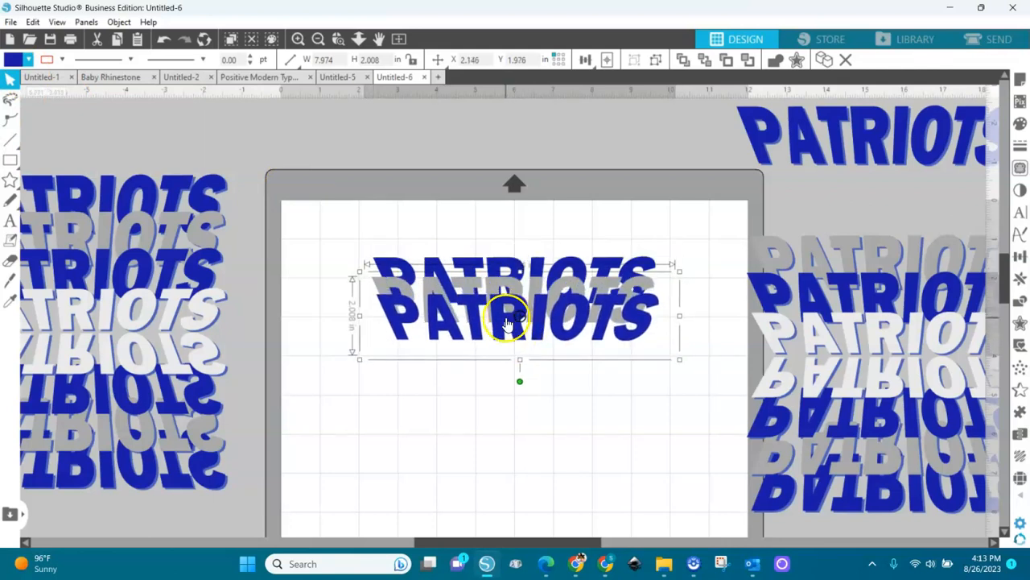
Shorten the lower blue PATRIOTS copy to about 1.72 in high and move it to about X 2.06 in, Y 2.41 in
left_click(566, 339)
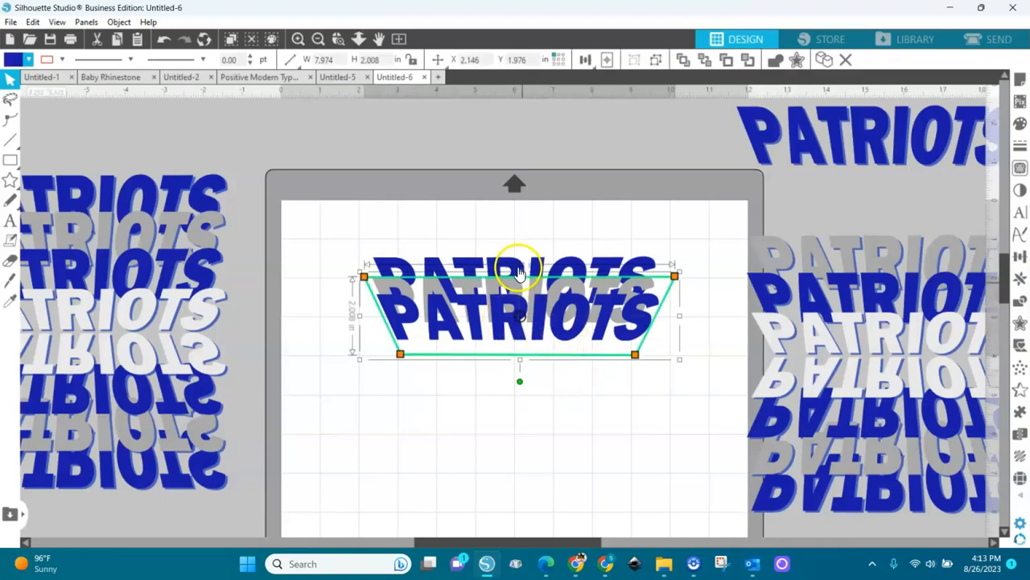
left_click_drag(519, 274, 519, 285)
left_click_drag(564, 340, 560, 345)
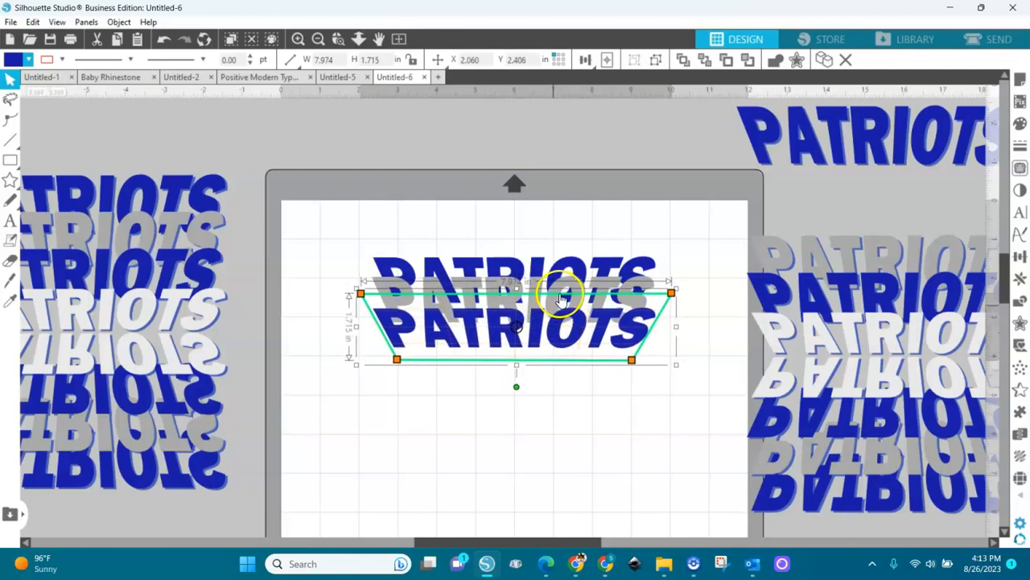
Move the gray PATRIOTS text slightly down to about Y 1.62 in between the two blue ones
left_click(566, 202)
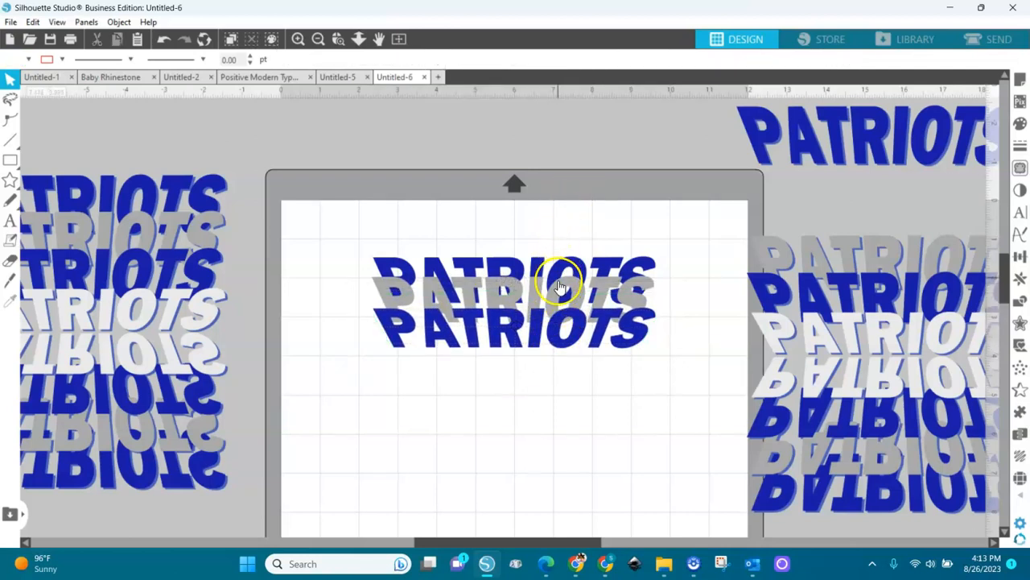
left_click(561, 287)
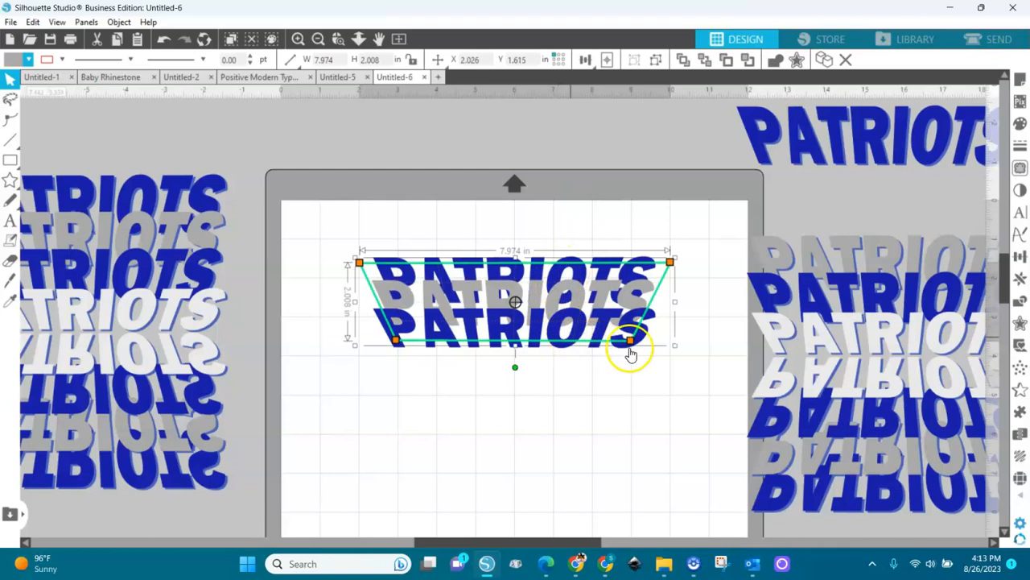
Duplicate the lower blue PATRIOTS text, fill the copy off-white, and place it below at about Y 3.09 in, shortened to about 1.54 in high
left_click_drag(649, 345, 641, 367)
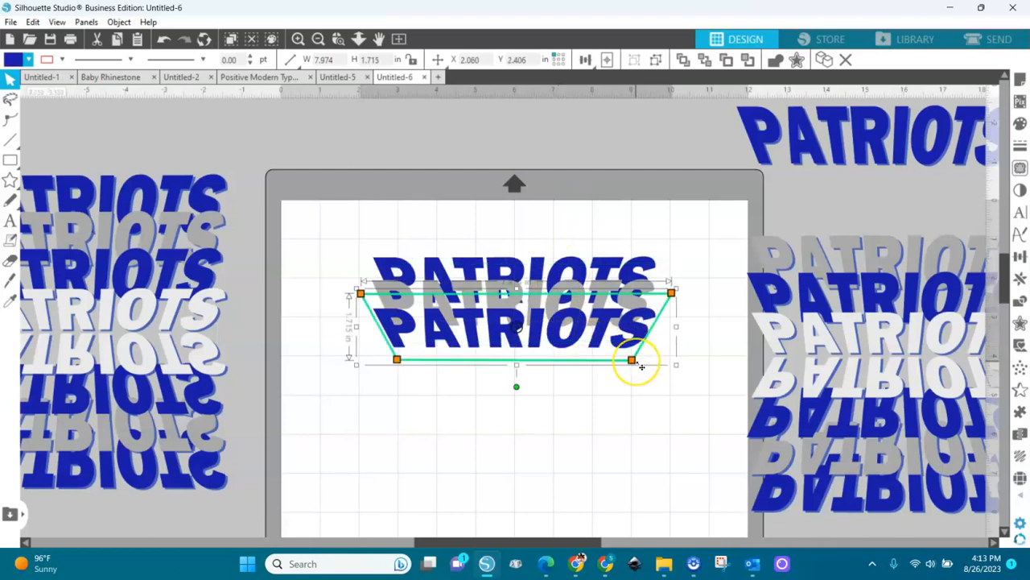
left_click(824, 60)
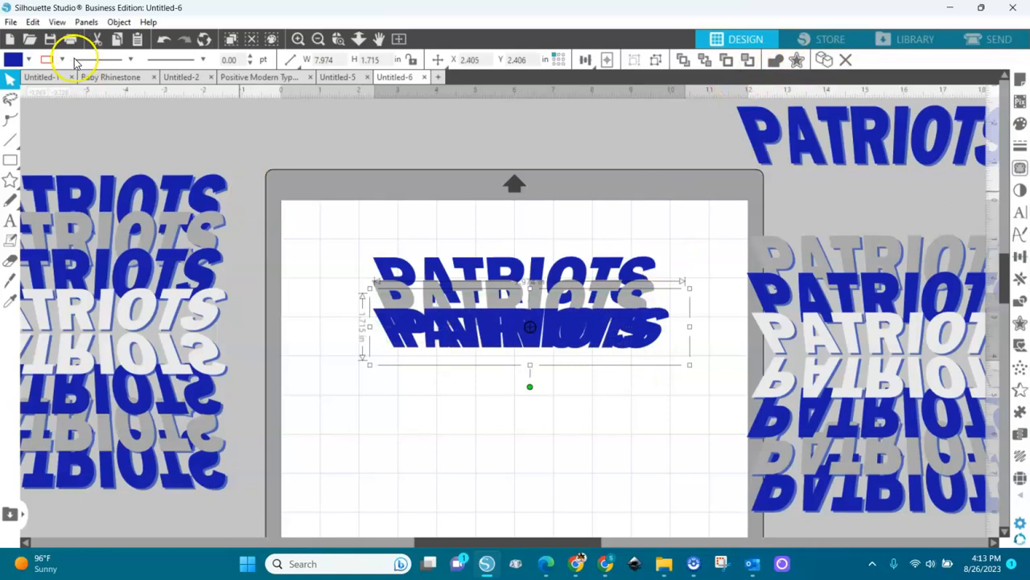
left_click(27, 61)
left_click(60, 84)
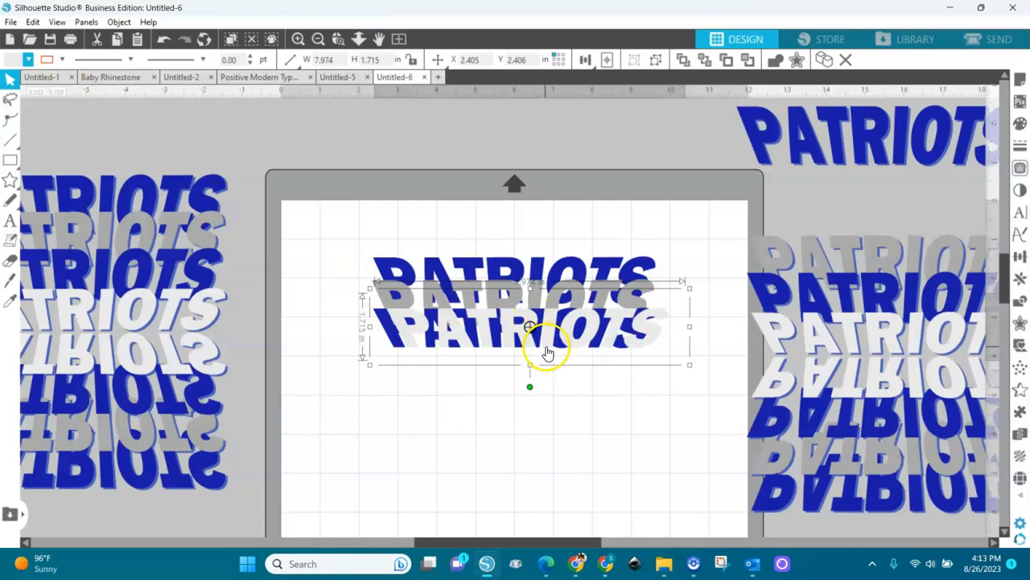
left_click_drag(545, 354, 539, 372)
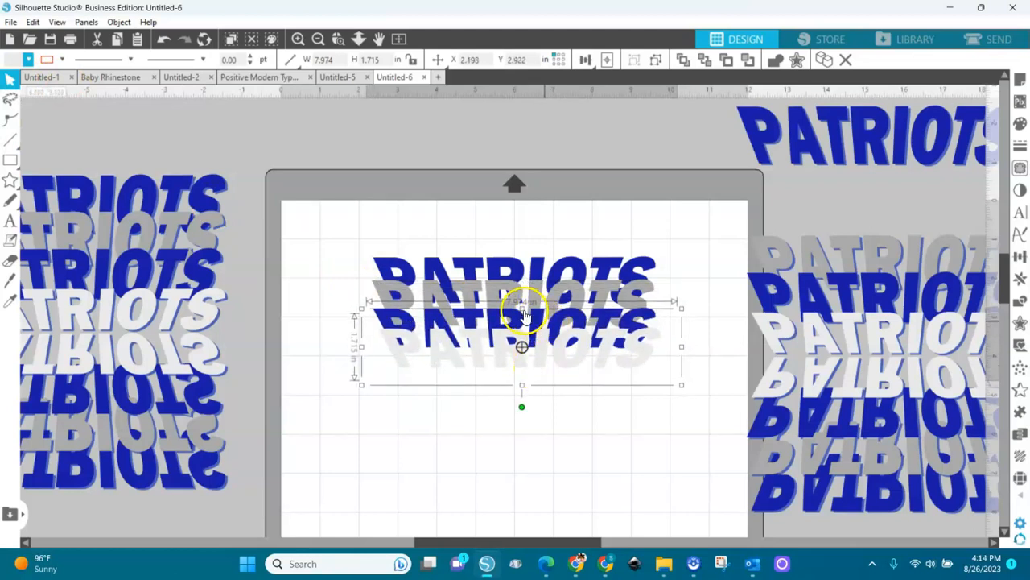
left_click_drag(522, 307, 522, 314)
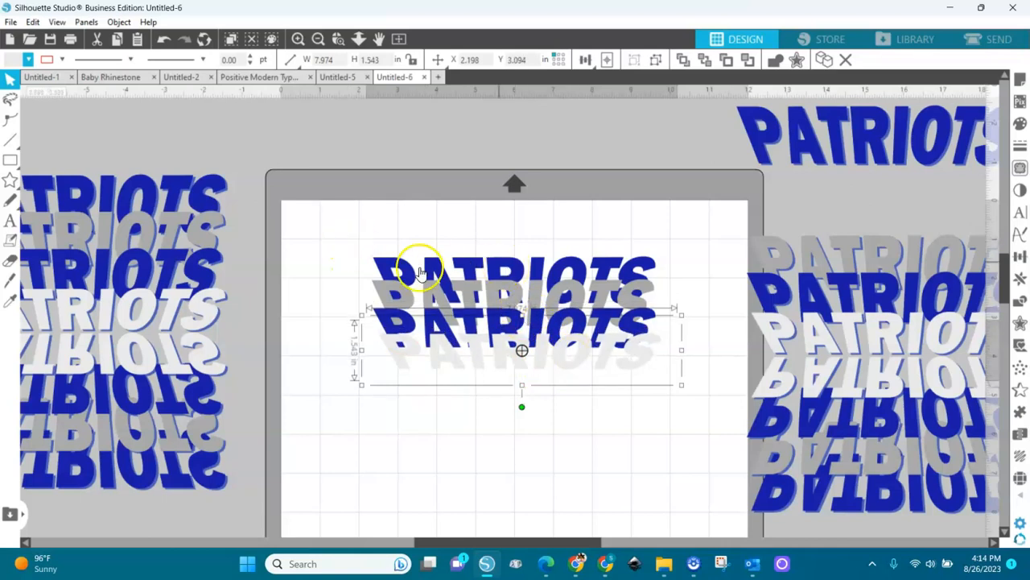
Align the four stacked PATRIOTS texts on the page to a common horizontal center
left_click_drag(329, 216, 624, 402)
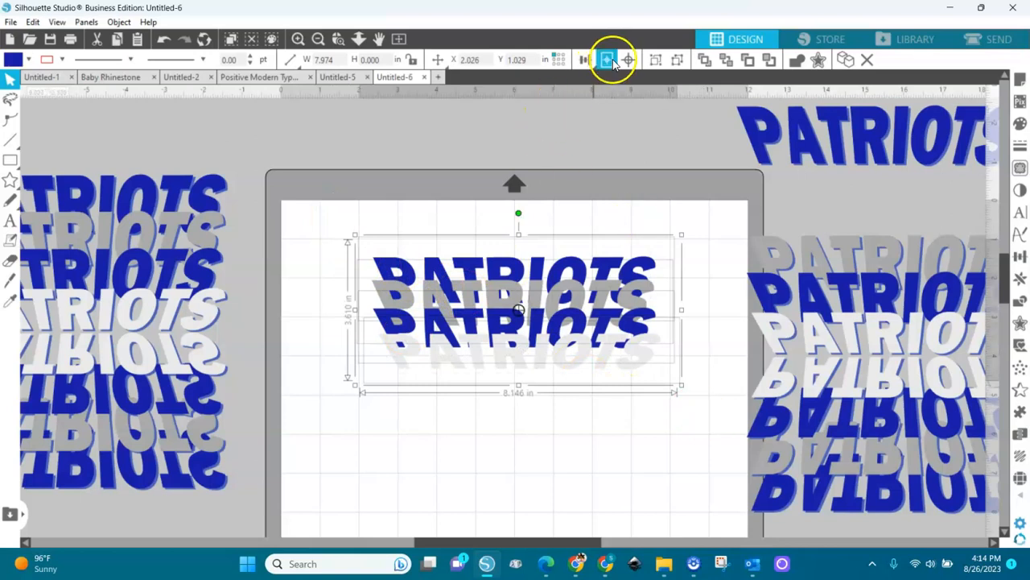
left_click(586, 61)
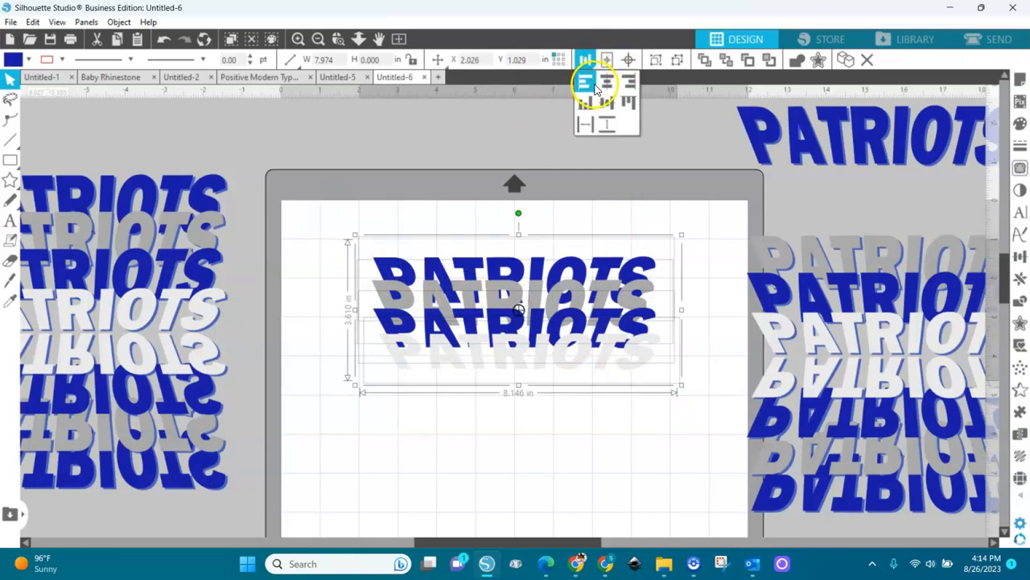
left_click(608, 83)
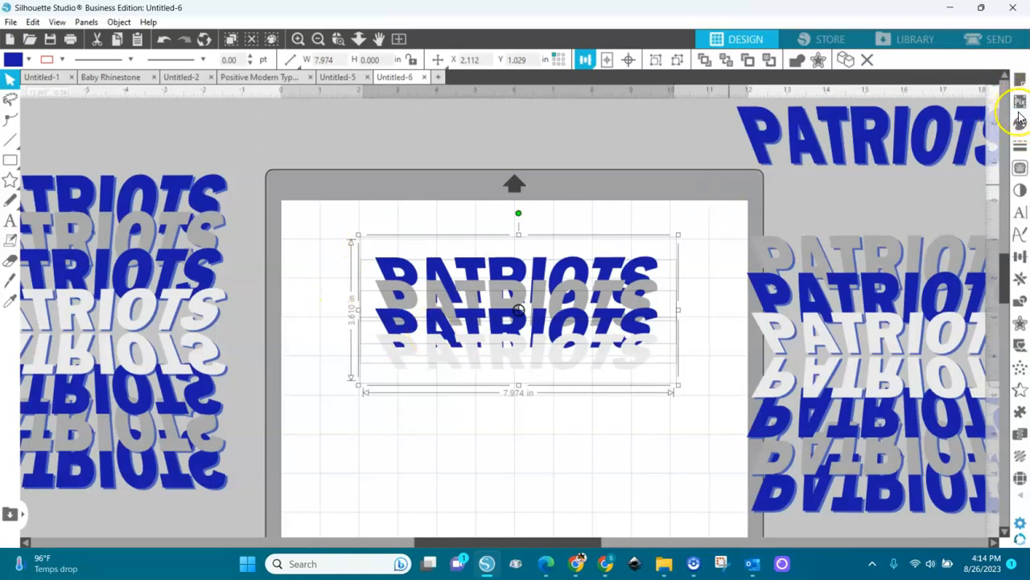
Apply a hard-edged drop shadow to the four selected PATRIOTS texts using the shadow image effect
left_click(1020, 192)
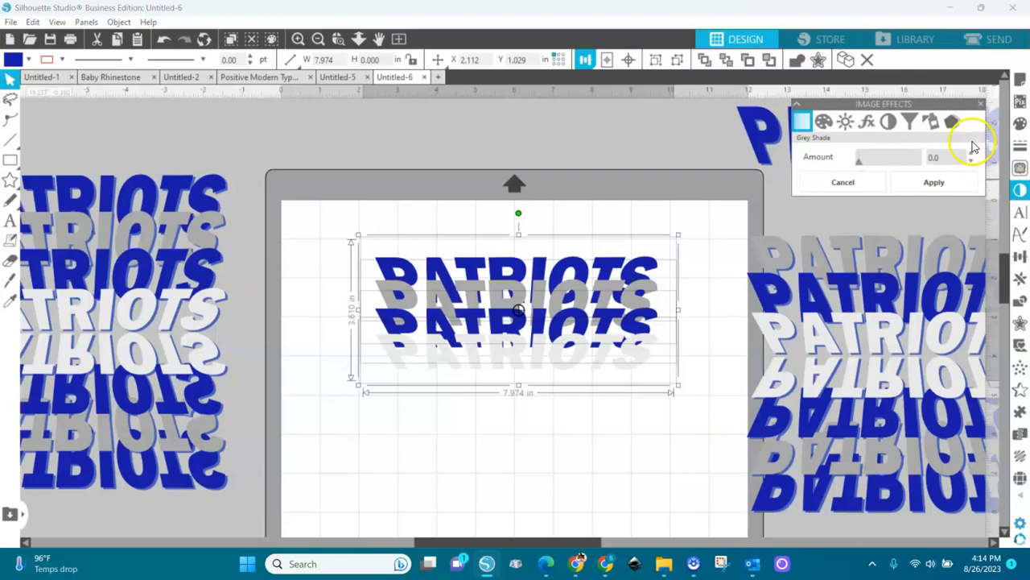
left_click(953, 122)
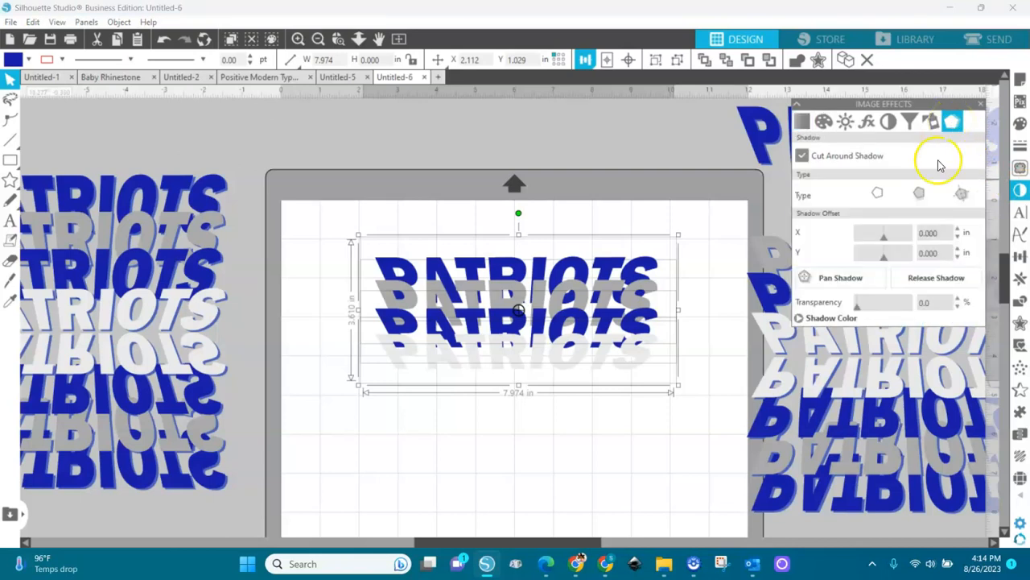
left_click(921, 194)
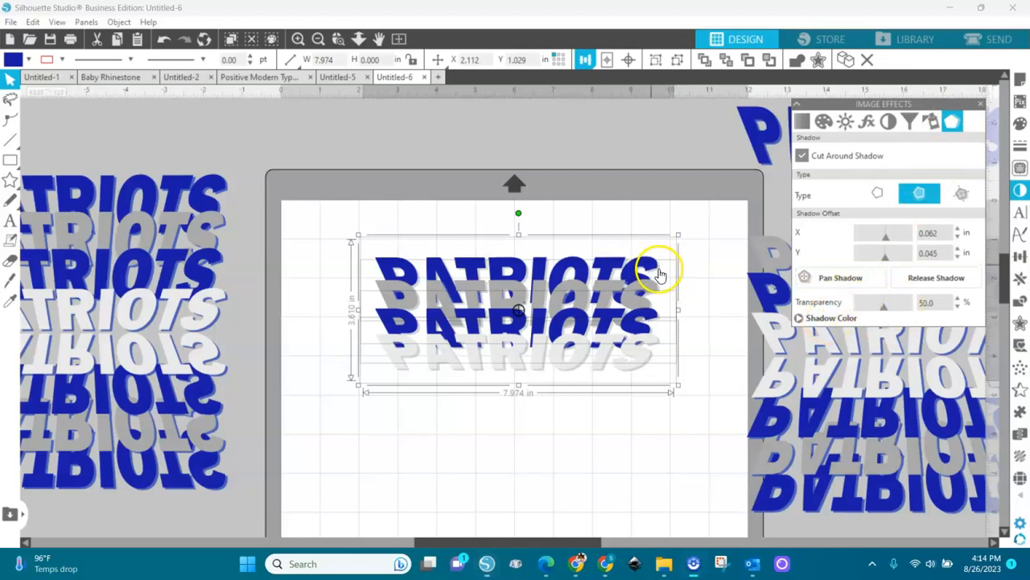
Change the shadow color of the four PATRIOTS texts to a muted medium blue, hex 3073A8, and deselect them
left_click(818, 320)
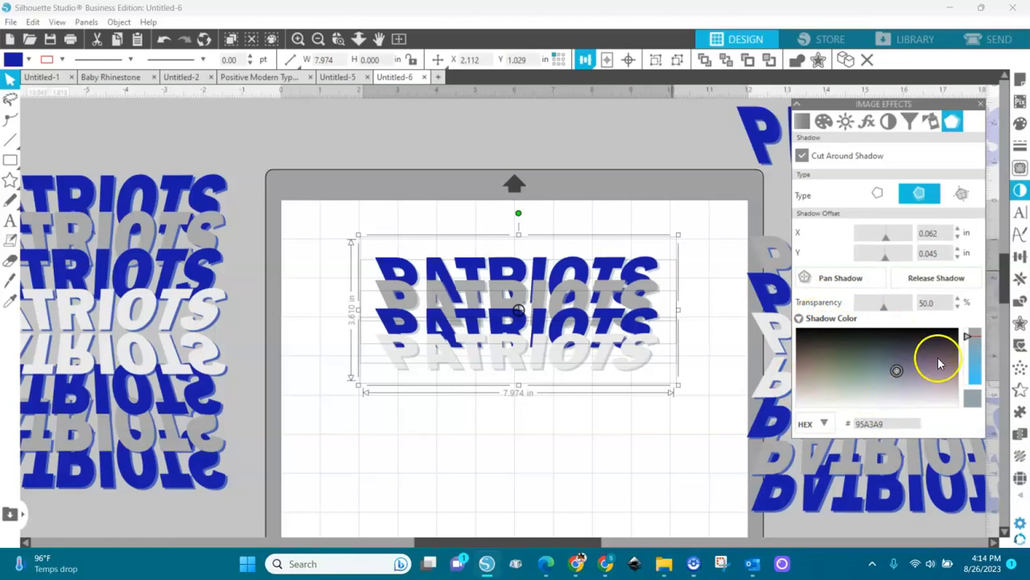
left_click_drag(967, 338, 970, 368)
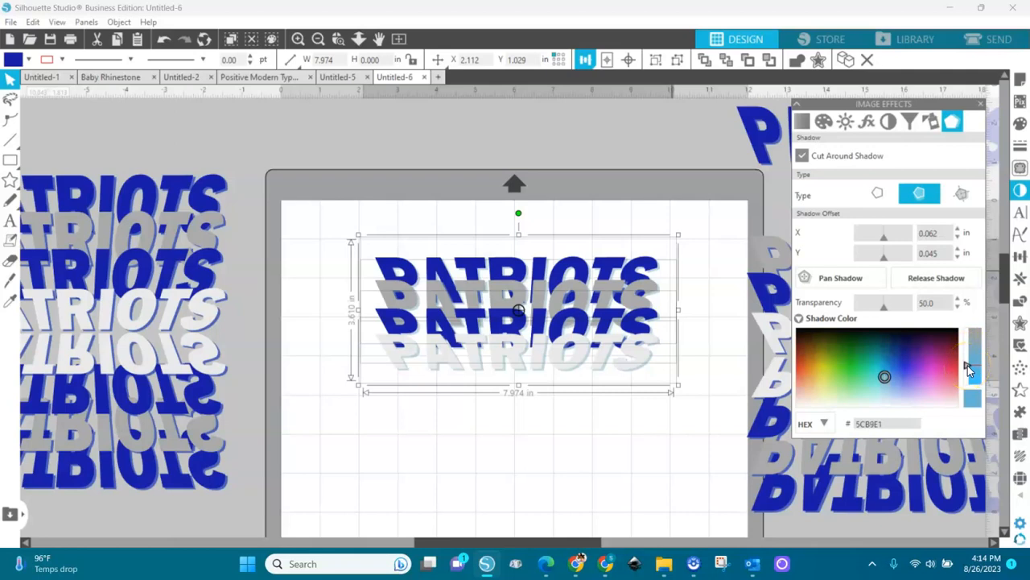
mouse_move(878, 374)
left_mouse_down()
mouse_move(859, 355)
mouse_move(895, 362)
left_mouse_up()
mouse_move(904, 362)
left_mouse_down()
mouse_move(915, 355)
mouse_move(947, 380)
mouse_move(928, 357)
mouse_move(842, 361)
mouse_move(817, 377)
mouse_move(842, 363)
mouse_move(852, 370)
left_mouse_up()
left_click_drag(965, 366, 968, 385)
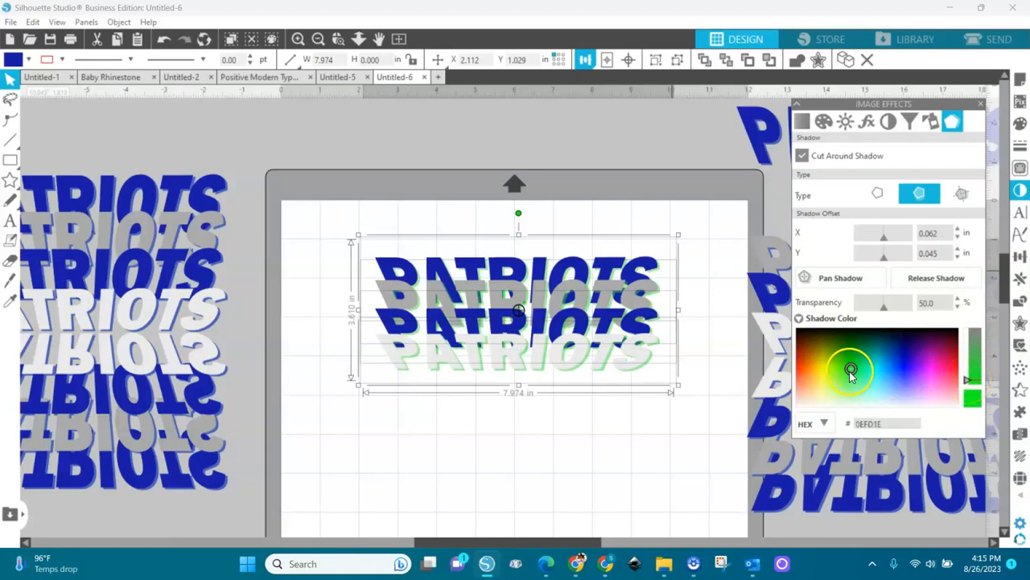
mouse_move(852, 372)
left_mouse_down()
mouse_move(883, 368)
mouse_move(878, 344)
mouse_move(877, 358)
mouse_move(909, 362)
mouse_move(910, 374)
mouse_move(892, 363)
left_mouse_up()
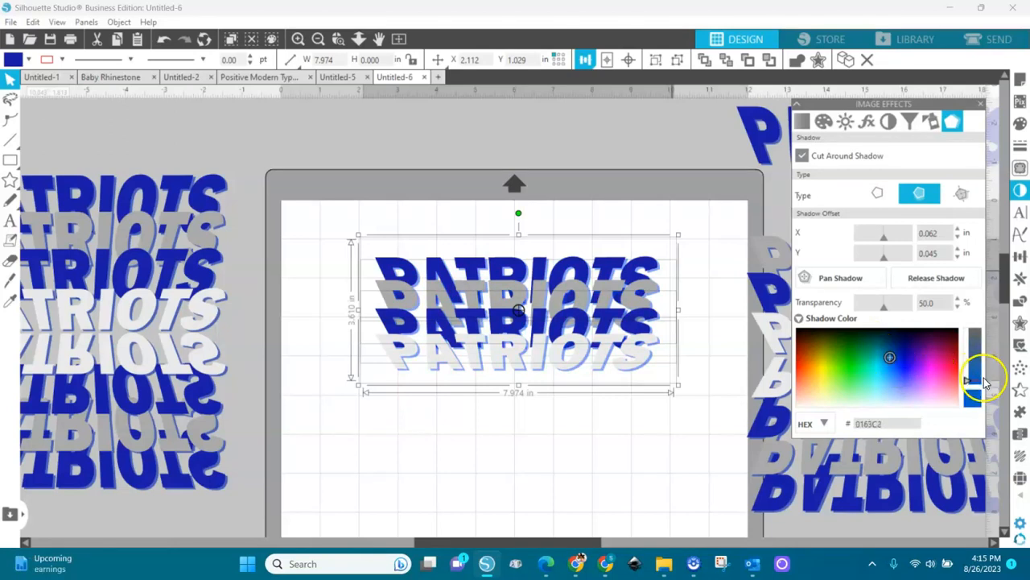
left_click_drag(963, 382, 965, 362)
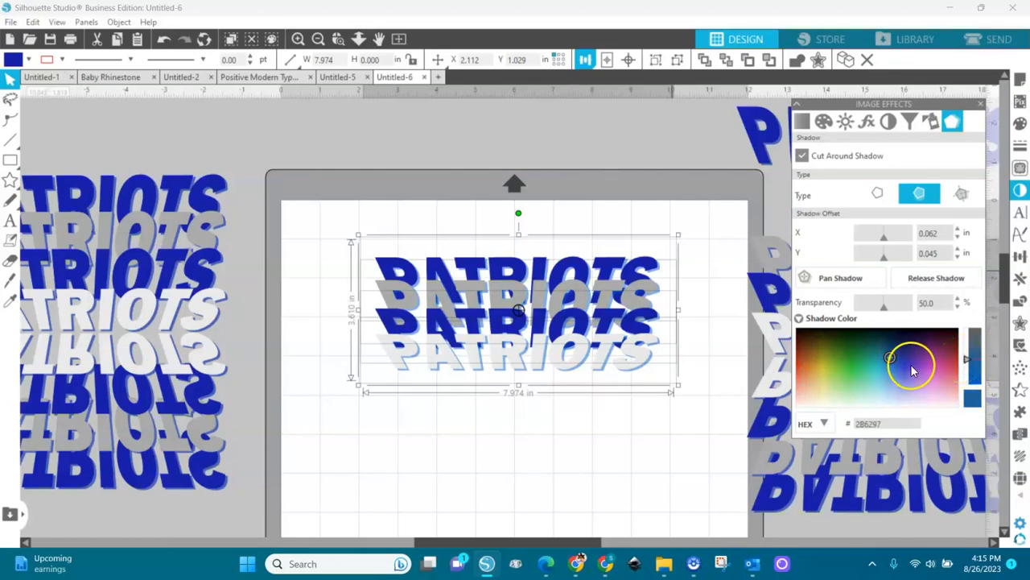
left_click_drag(890, 360, 890, 365)
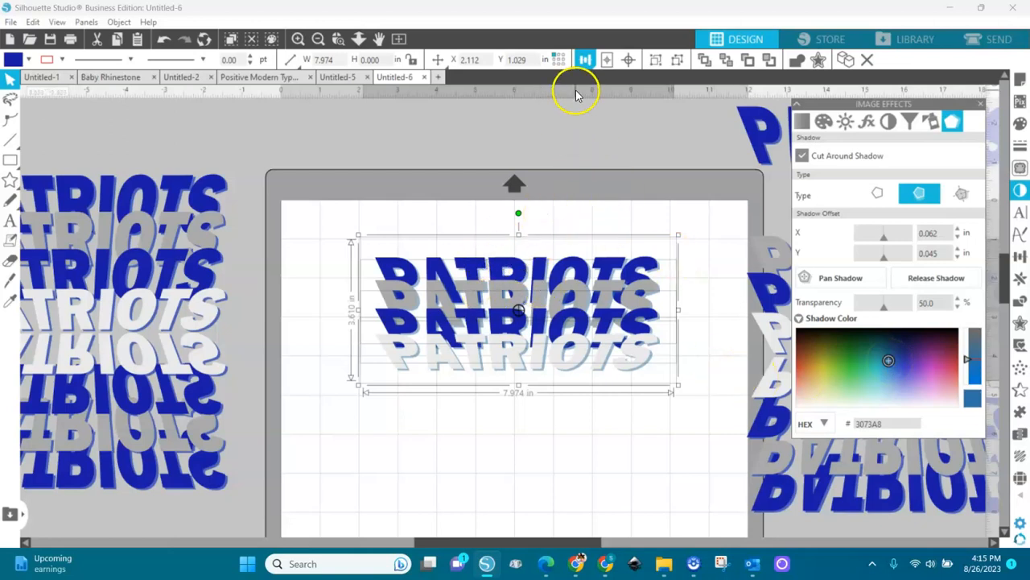
left_click(586, 59)
left_click(694, 195)
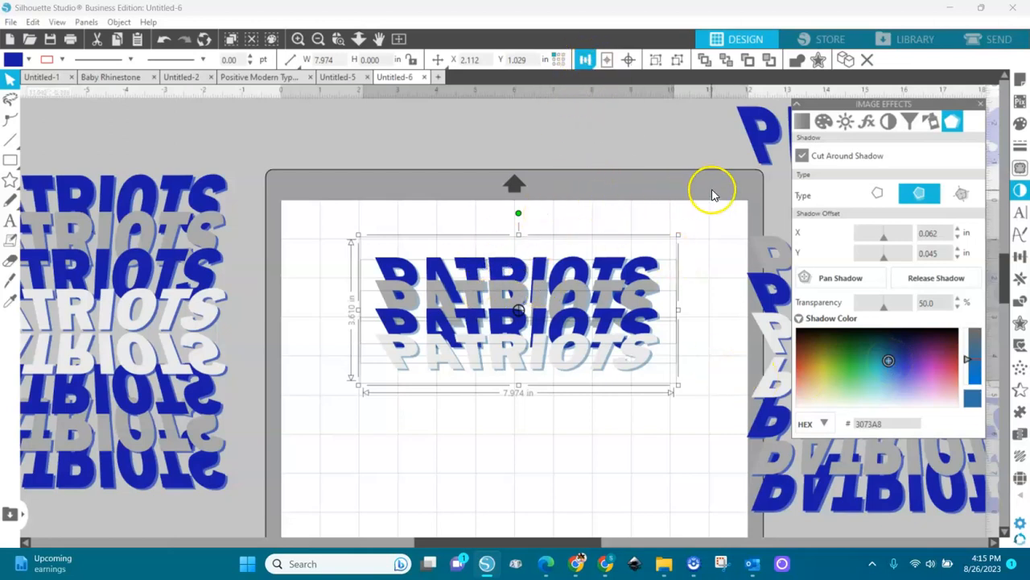
left_click(708, 193)
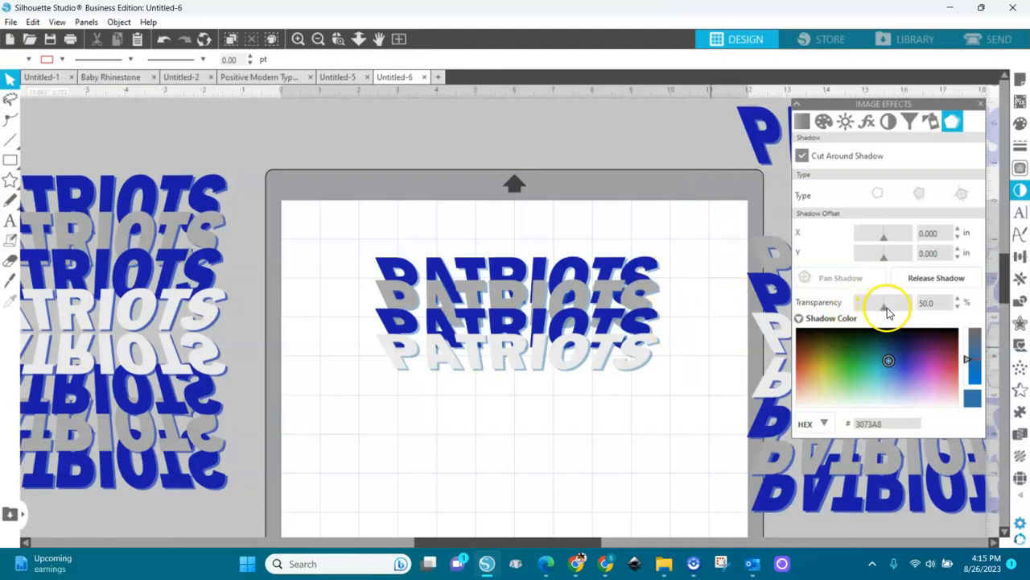
Group the four shadowed PATRIOTS texts on the page
left_click_drag(693, 202, 327, 437)
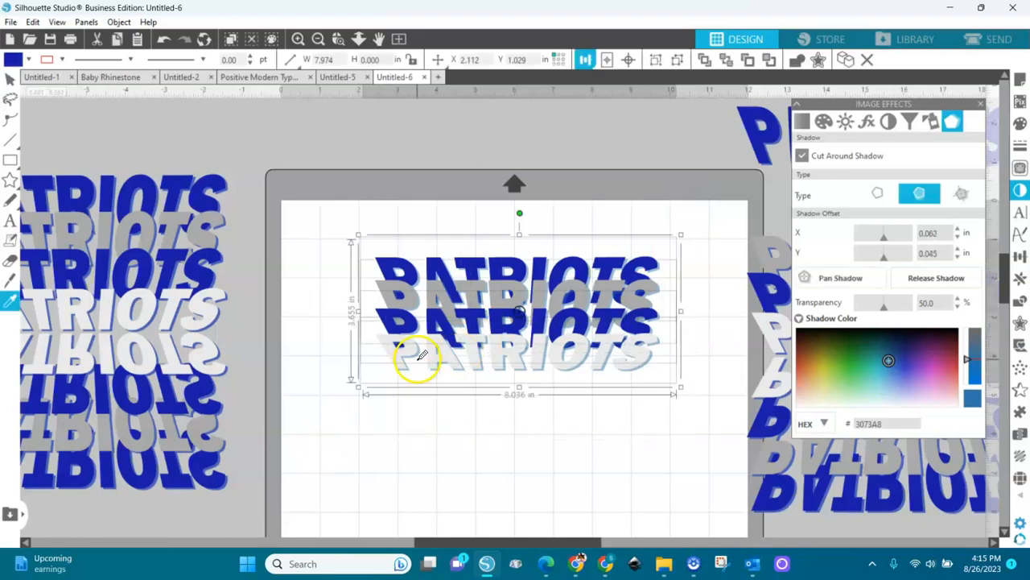
key("ctrl+g")
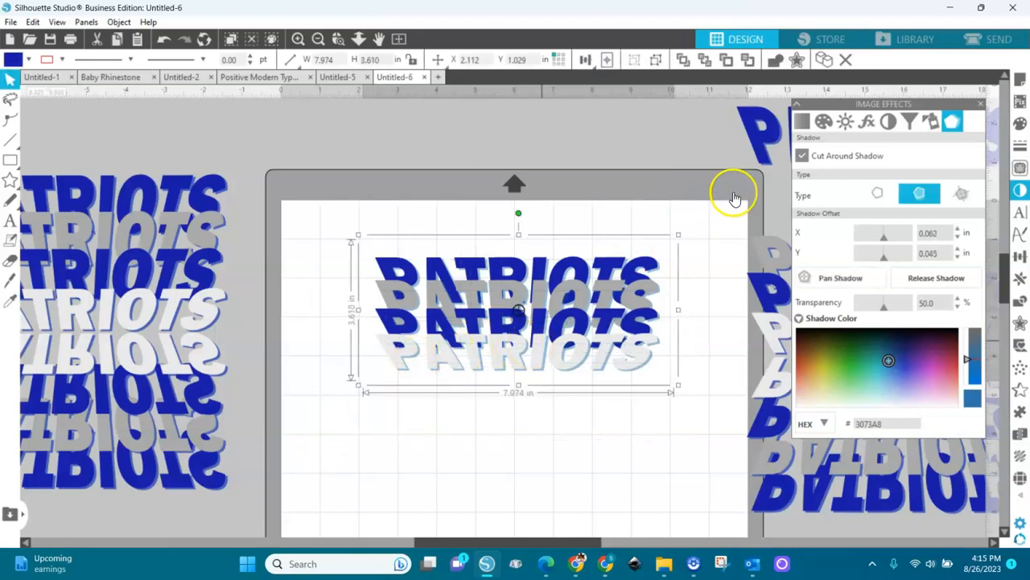
Delete the single blue PATRIOTS text and the old stacked design lying to the right of the page
left_click(319, 42)
left_click(644, 165)
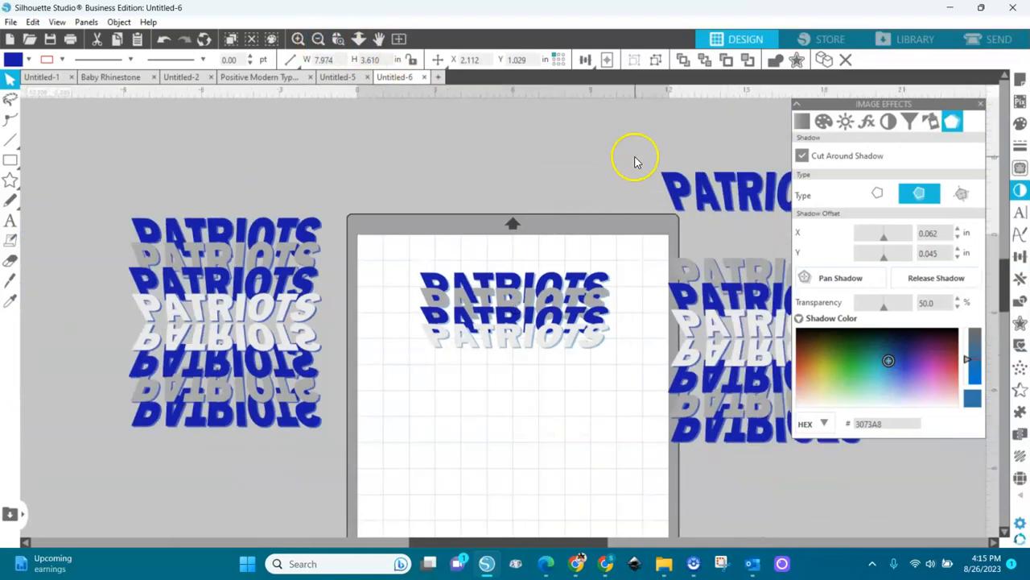
key("Delete")
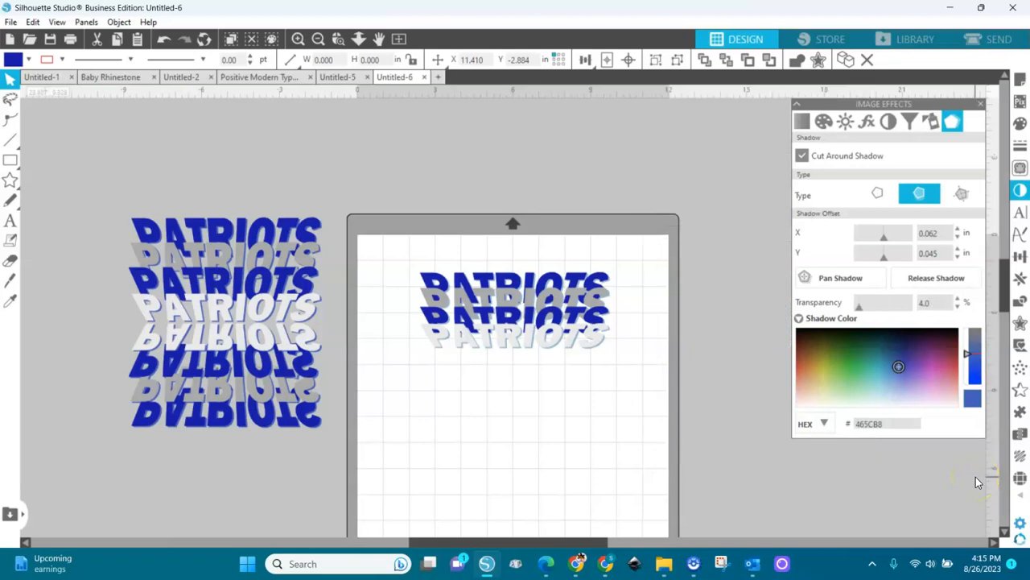
Try narrowing the grouped PATRIOTS stack to about 6.89 in wide, and undo the resize
left_click(592, 335)
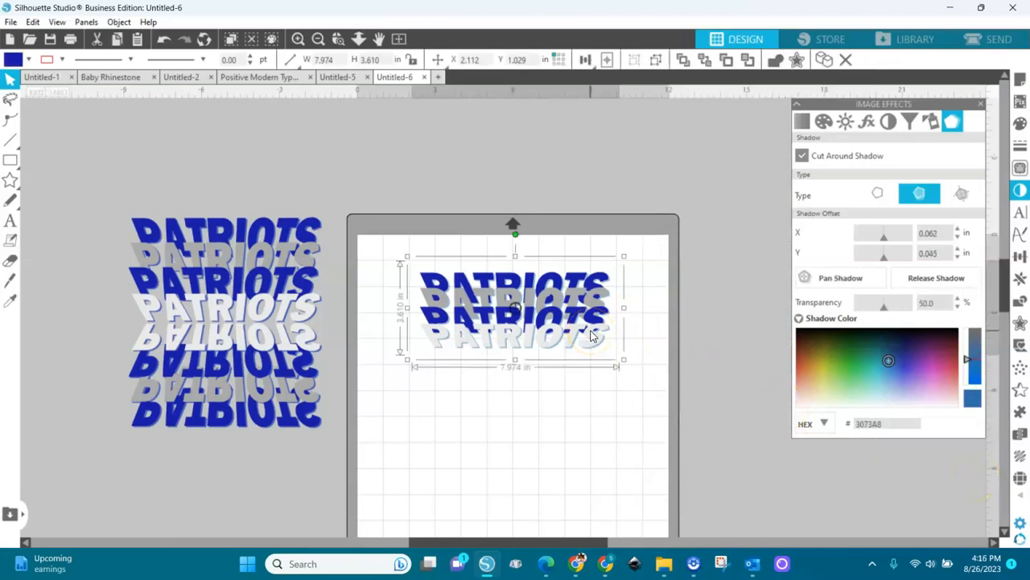
left_click_drag(625, 312, 579, 312)
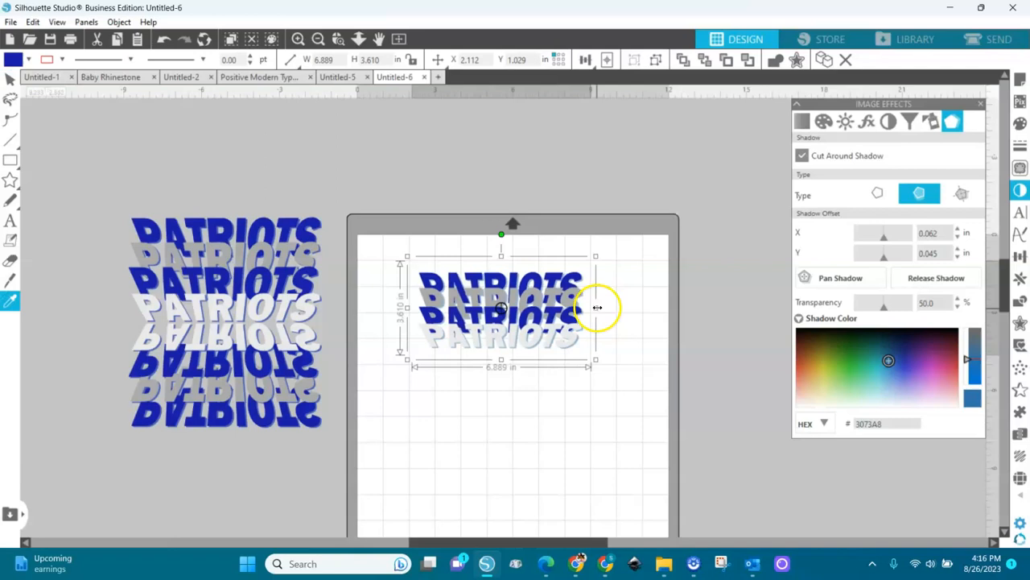
key("ctrl+z")
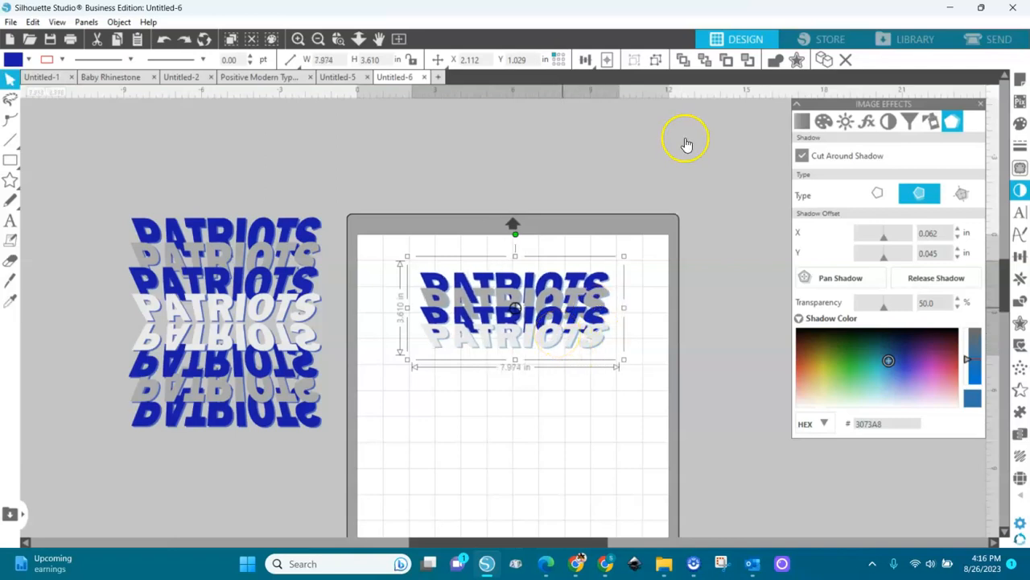
Duplicate the grouped PATRIOTS stack, flip the copy vertically, and place it directly below the original at about X 2.22 in, Y 5.03 in
left_click(822, 59)
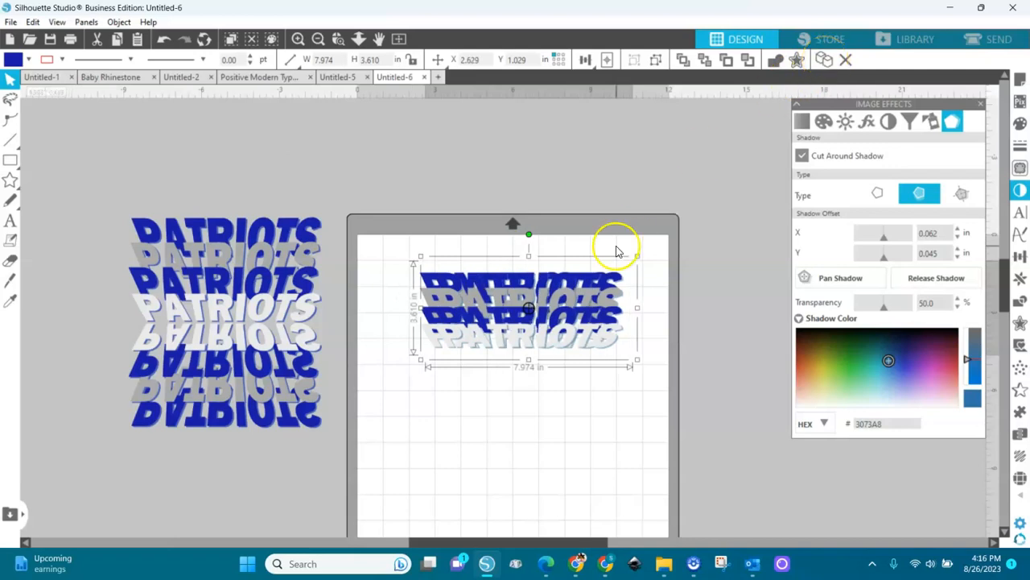
right_click(591, 306)
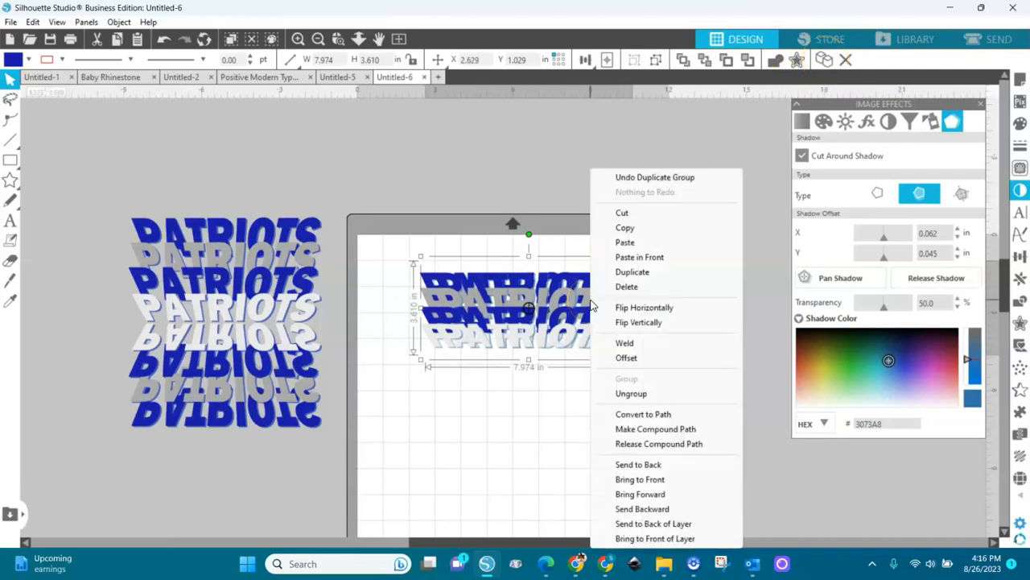
left_click(630, 323)
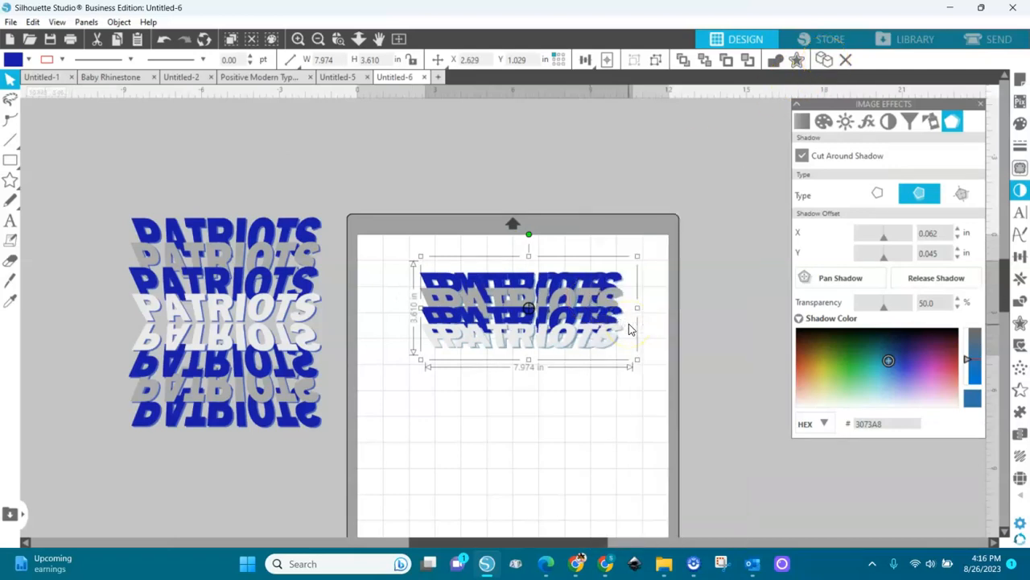
left_click_drag(609, 327, 599, 411)
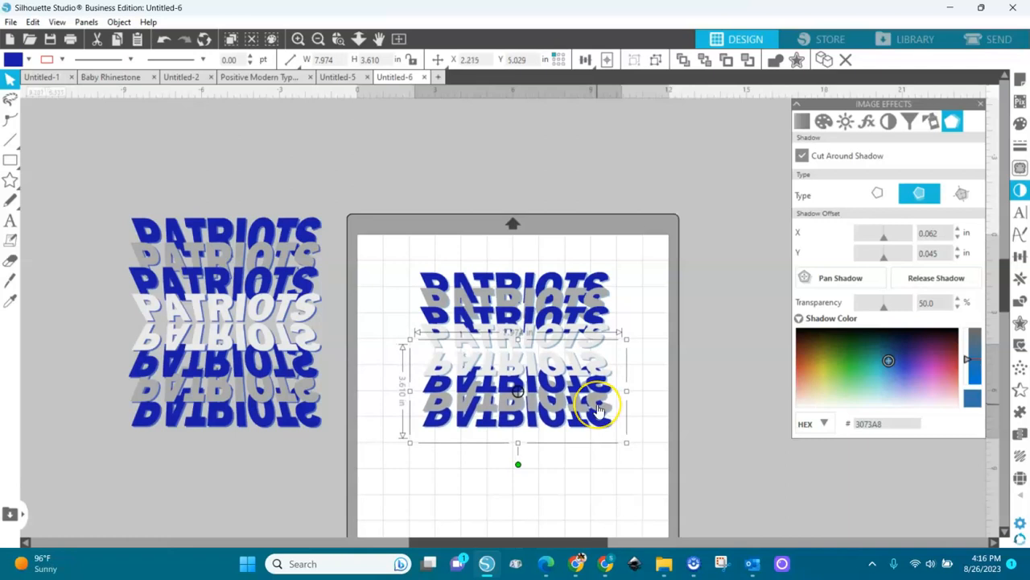
Align the original stack and its mirrored copy to a common horizontal center
left_click_drag(701, 211, 379, 497)
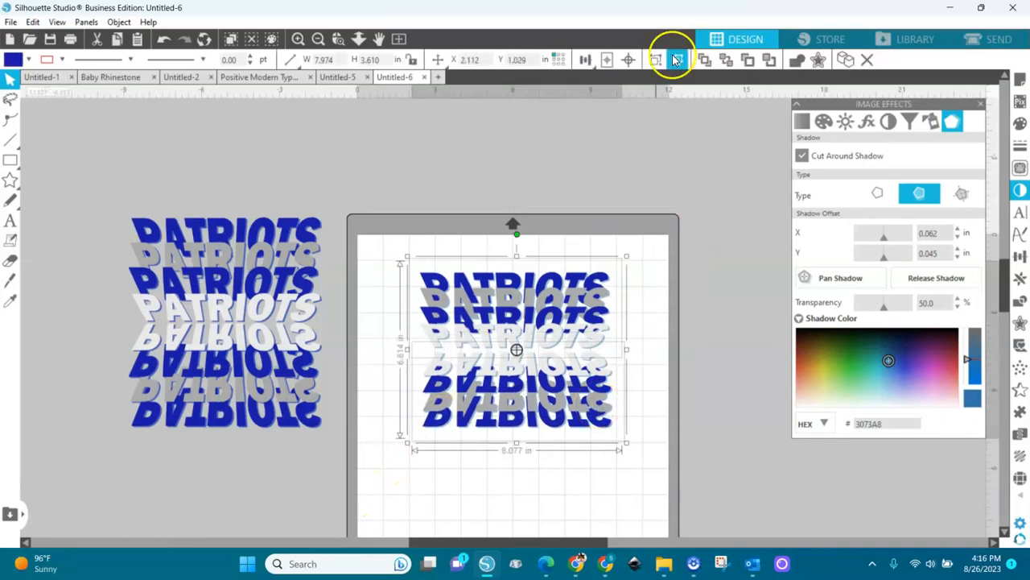
mouse_move(588, 63)
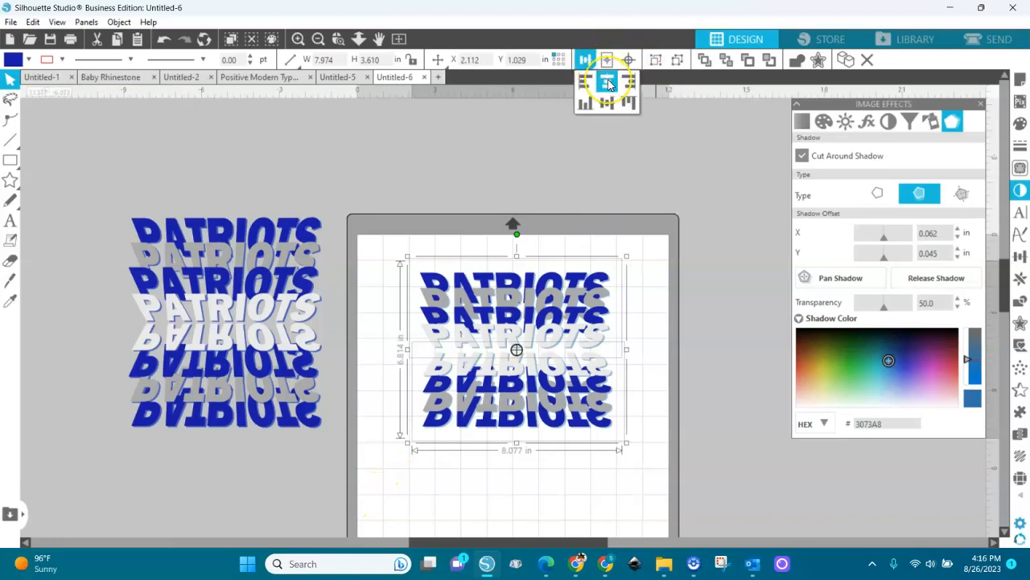
left_click(608, 82)
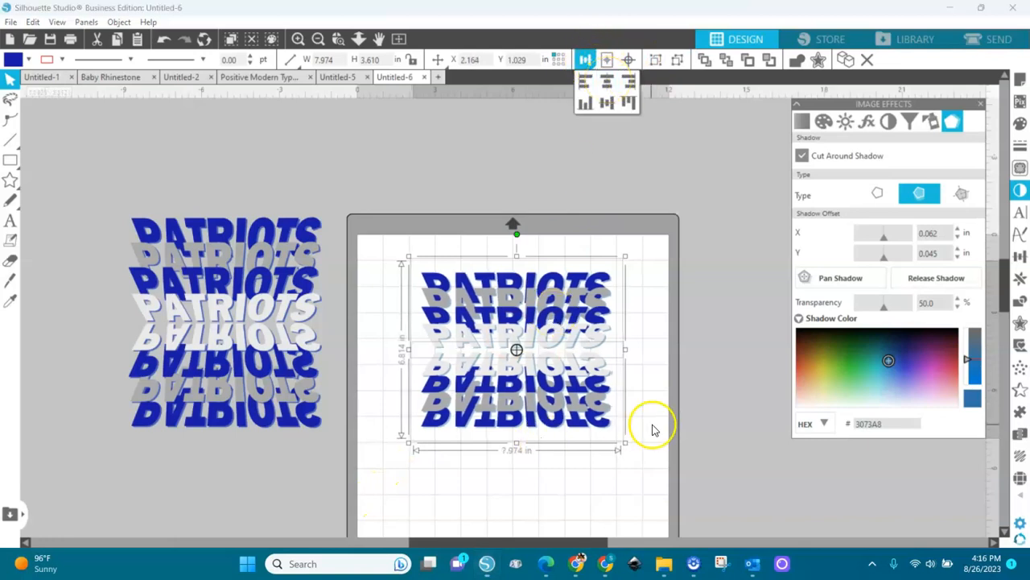
Group the upper stack with its mirrored lower half and stretch the group to about 7.90 in high
left_click(621, 435)
left_click_drag(693, 193, 394, 480)
key("i")
key("ctrl+g")
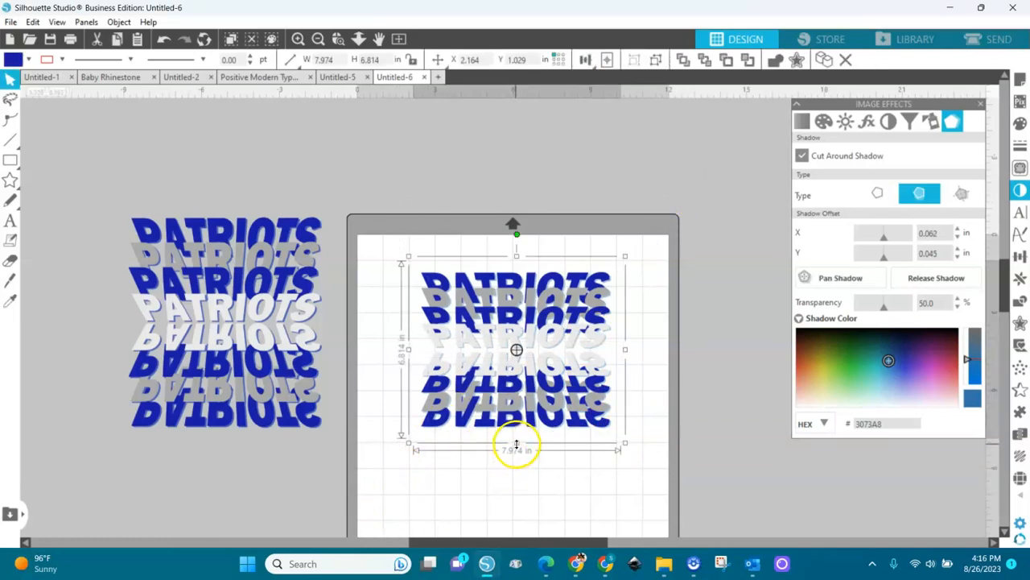
left_click_drag(517, 445, 517, 472)
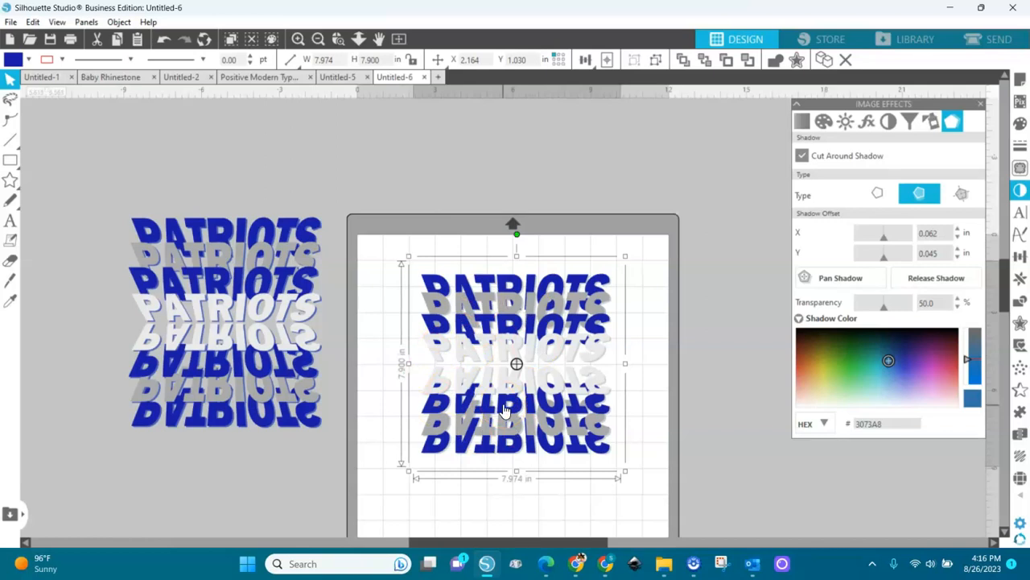
Park the old sample and the finished stack off the page, and place a duplicate of the stack at about X 2.32 in, Y 0.82 in
left_click_drag(285, 338, 62, 373)
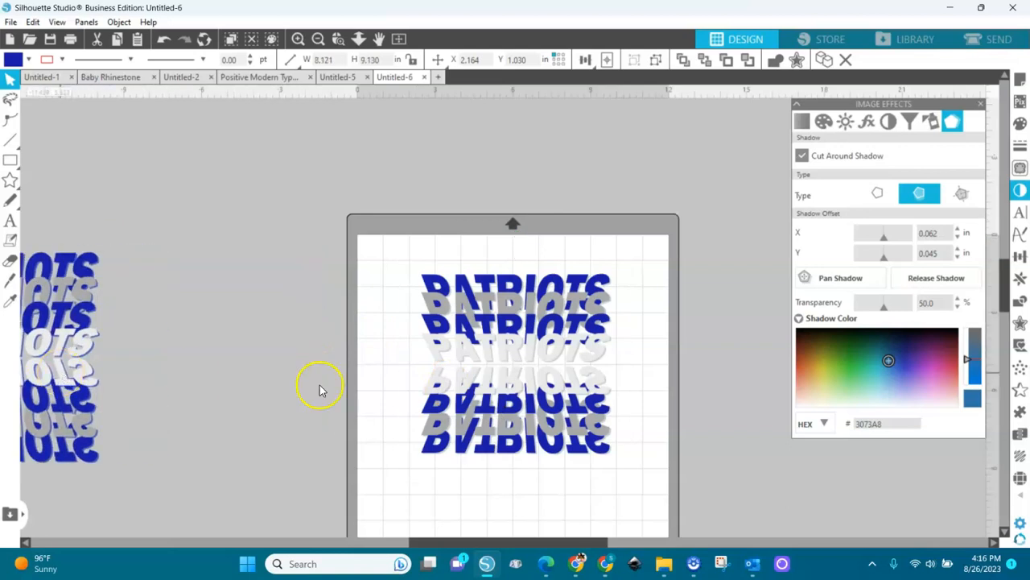
left_click_drag(443, 421, 160, 324)
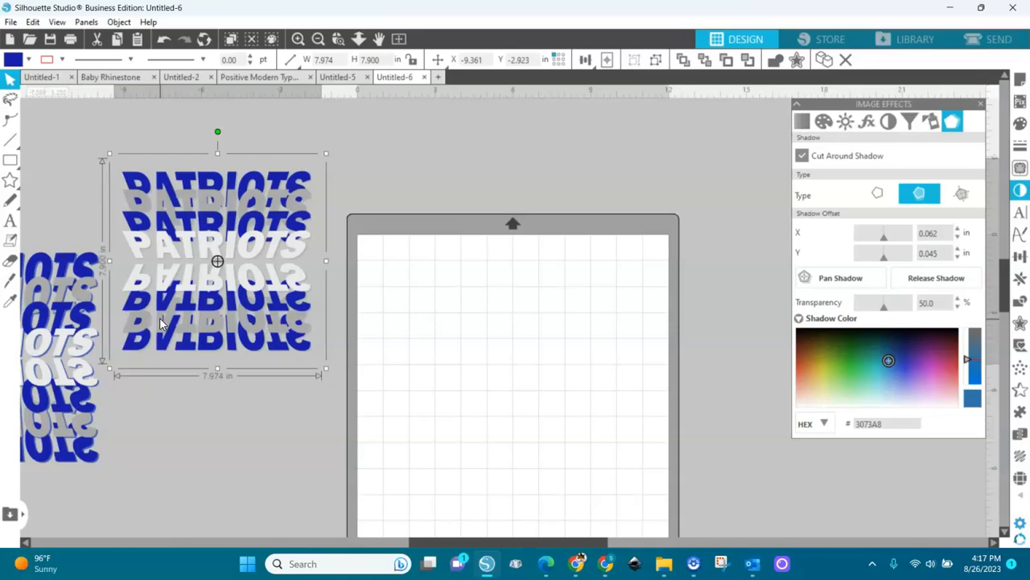
key("i")
left_click_drag(164, 314, 513, 419)
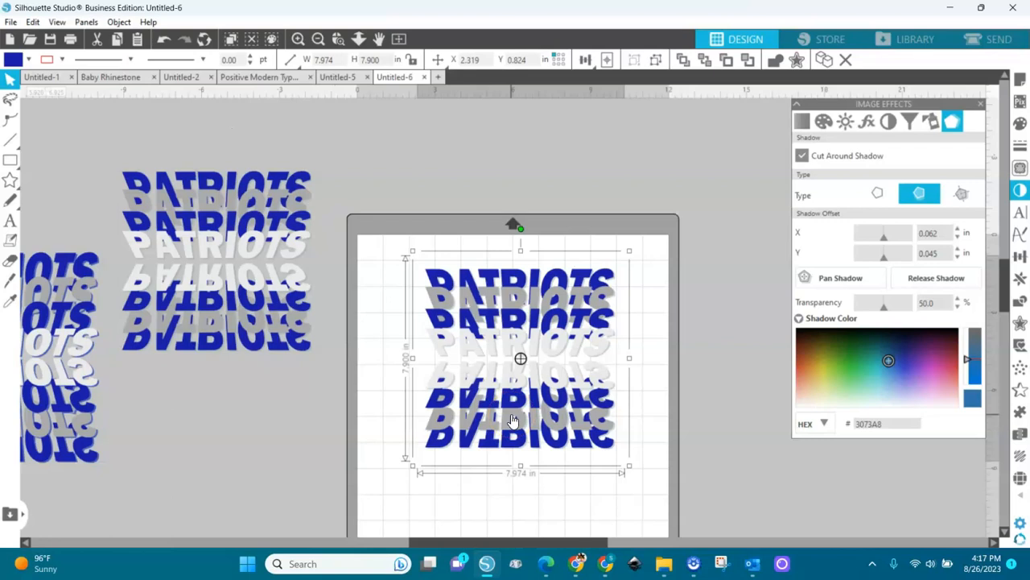
Ungroup the duplicate stack on the page and delete its mirrored lower half
left_click(526, 417)
key("i")
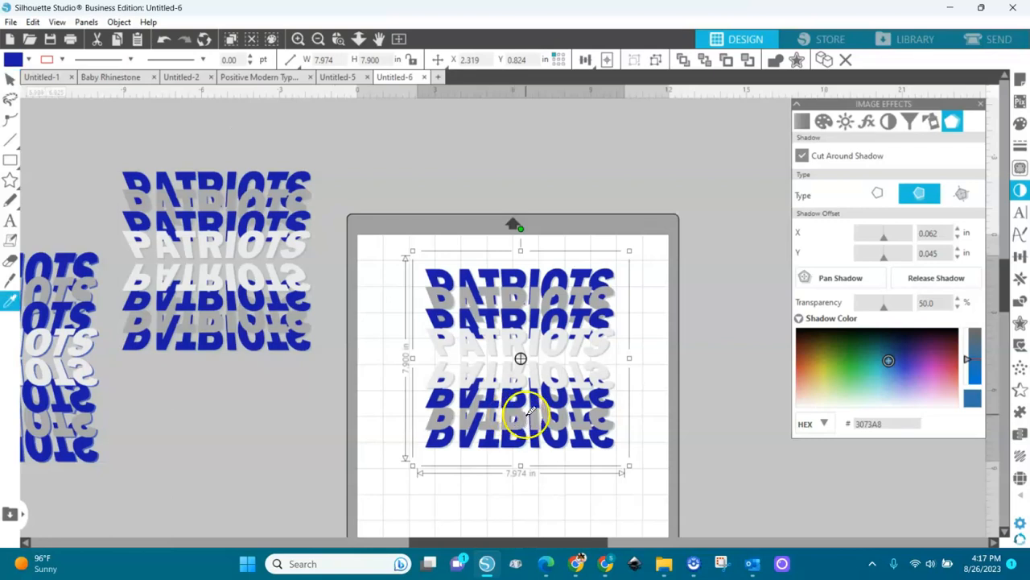
left_click(664, 419)
left_click(603, 419)
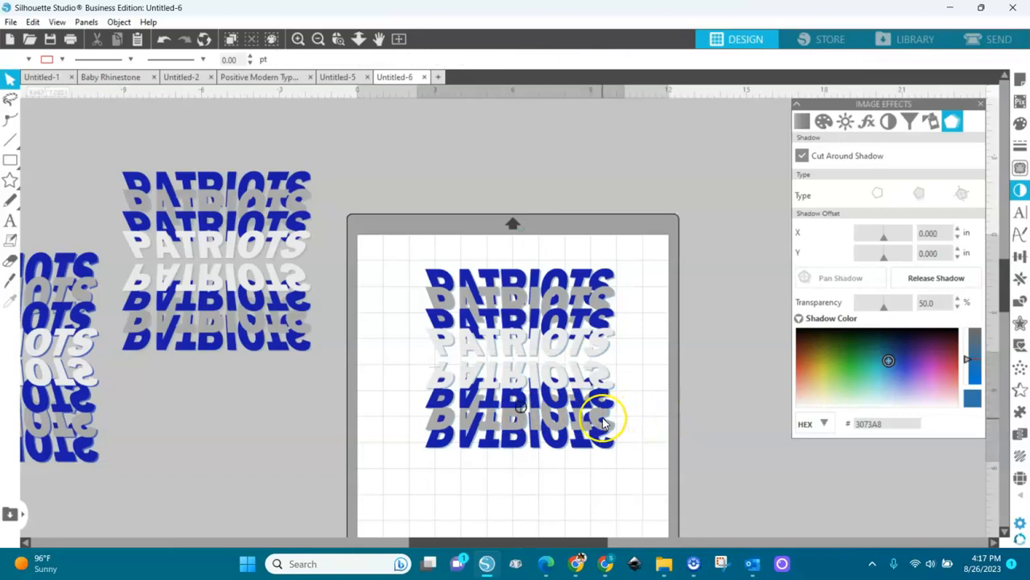
key("Delete")
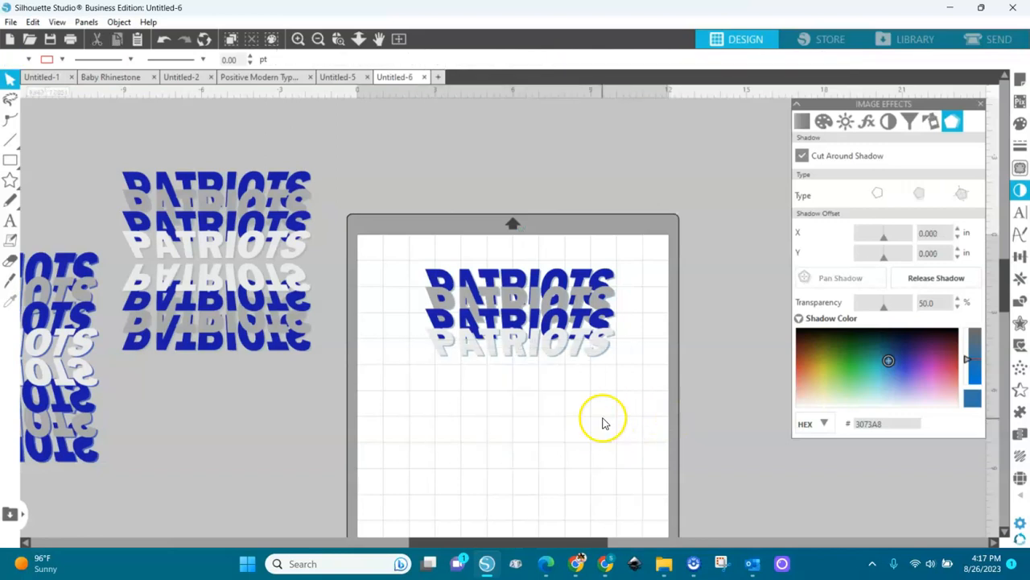
Ungroup the remaining upper PATRIOTS stack into its separate text rows
left_click(569, 284)
key("i")
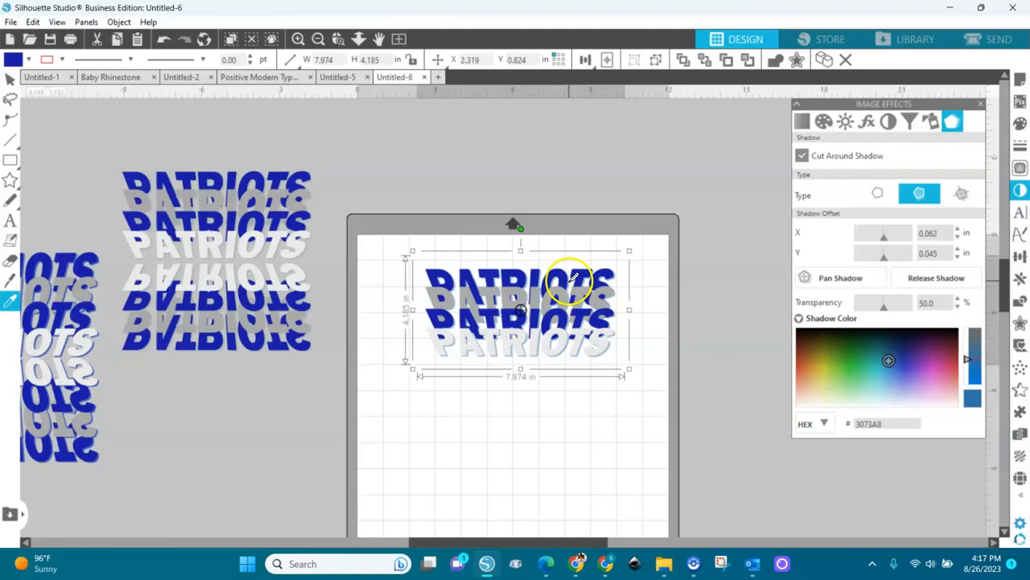
left_click(571, 280)
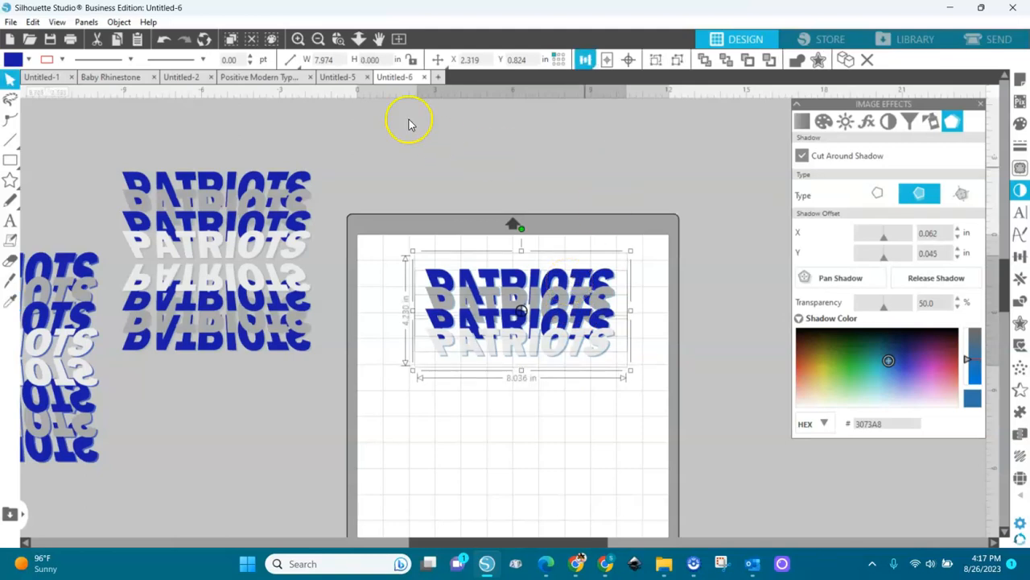
left_click_drag(384, 222, 660, 419)
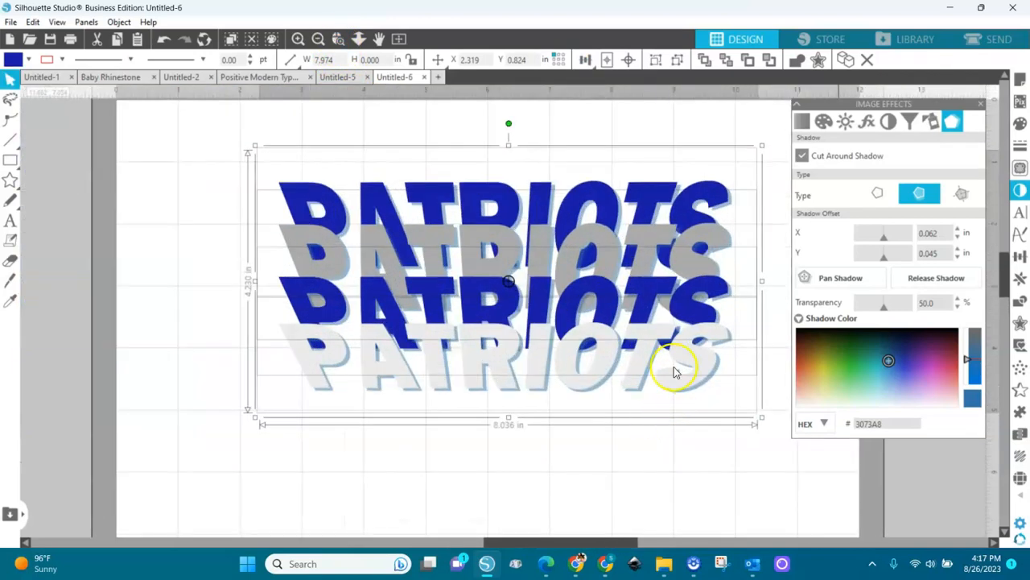
Replace the text of the first blue PATRIOTS row with BENGALS
left_click(649, 199)
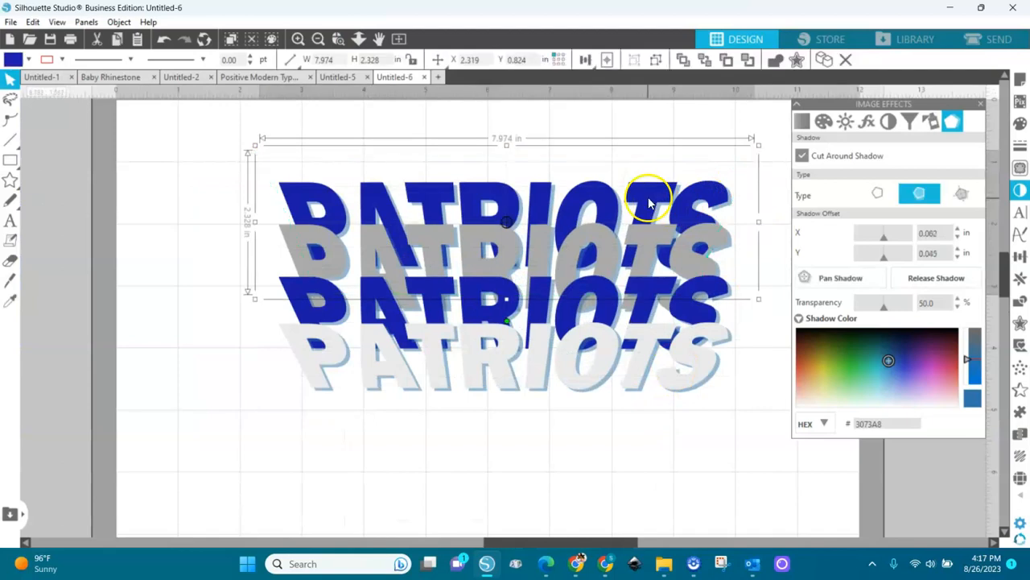
double_click(649, 200)
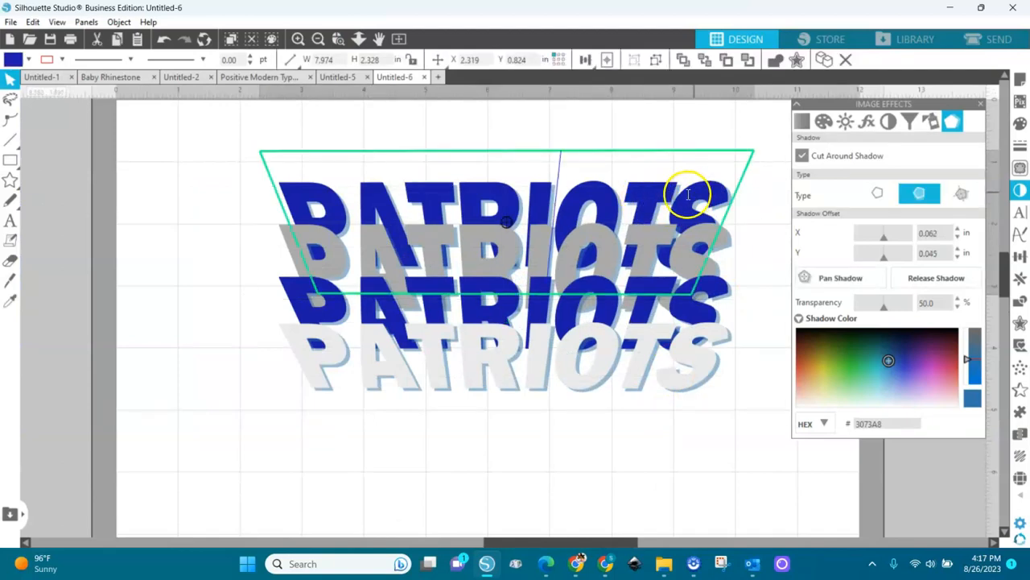
key("Delete")
key("Delete")
key("Delete")
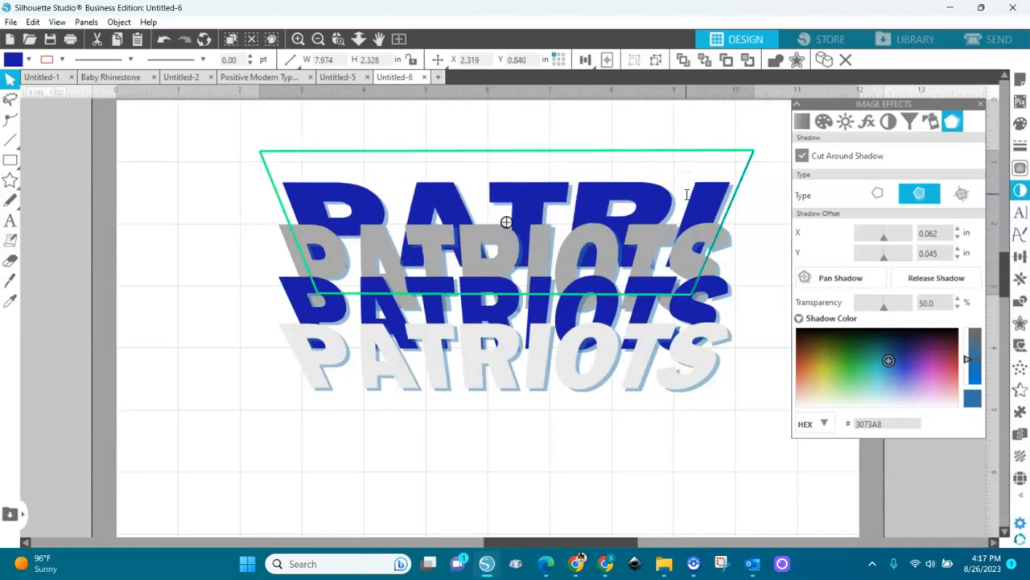
key("BackSpace")
key("BackSpace")
key("BackSpace")
key("BackSpace")
key("BackSpace")
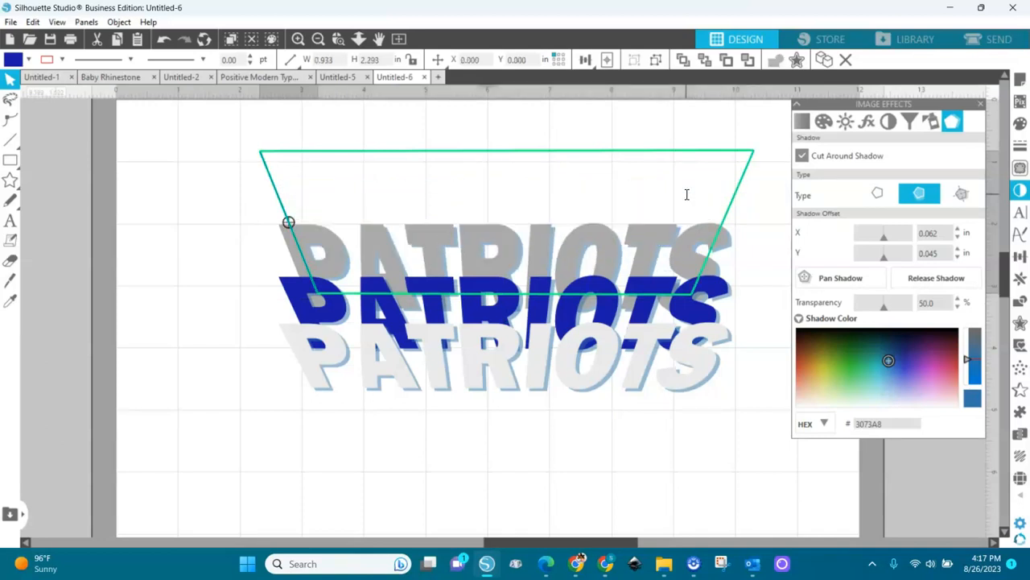
type("BENGAl")
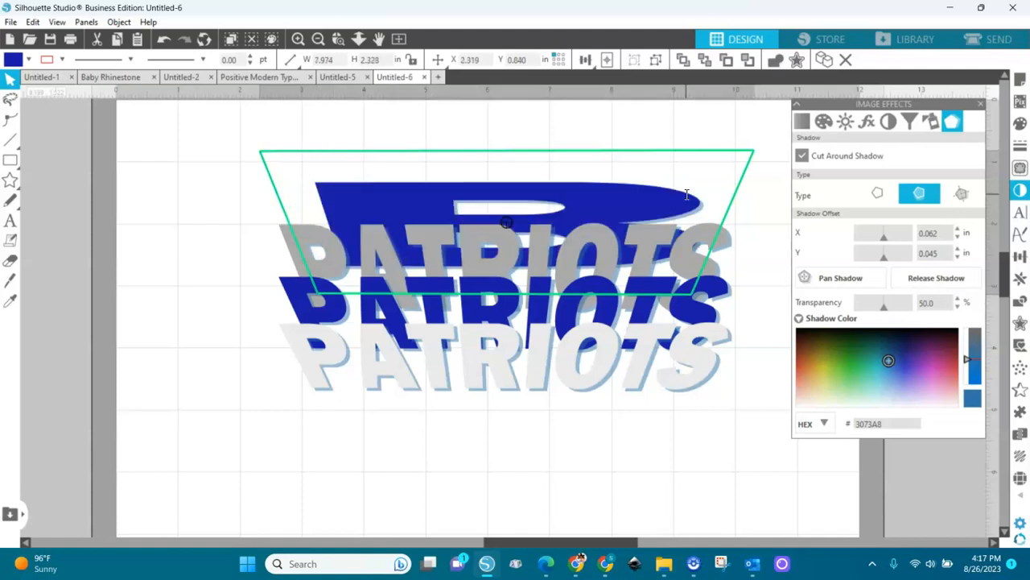
type("S")
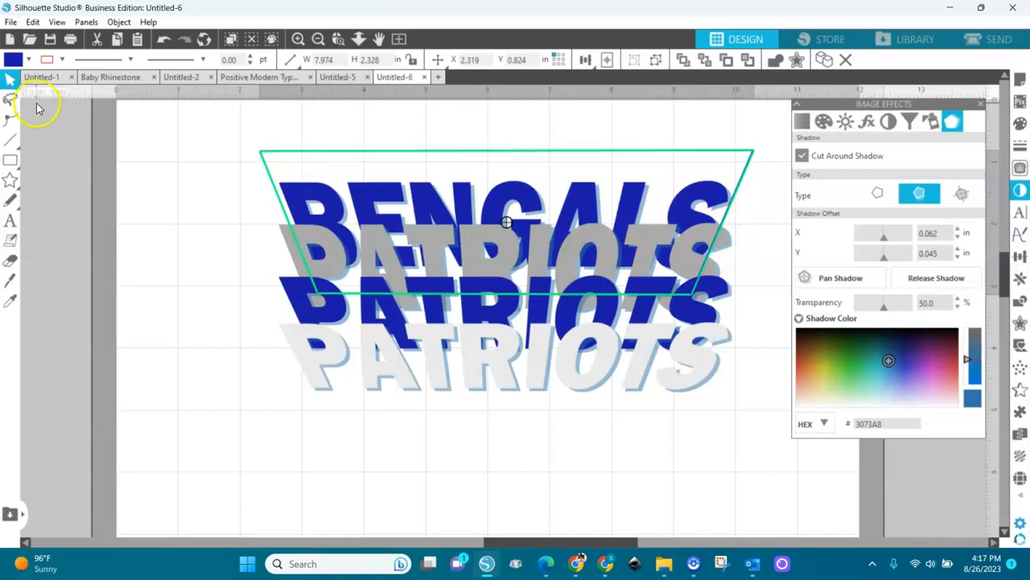
Fill the BENGALS row with orange
left_click(28, 59)
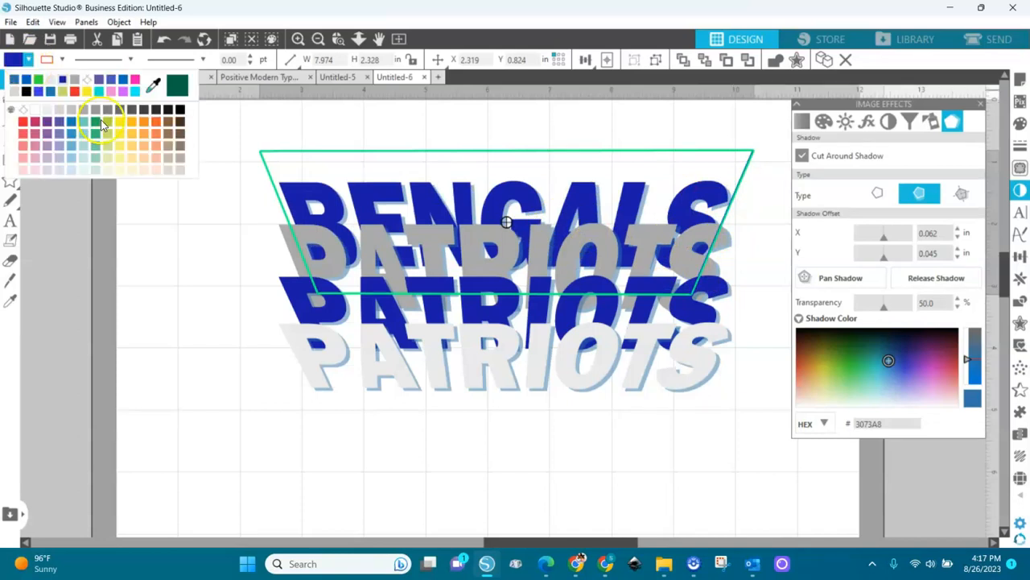
left_click(152, 121)
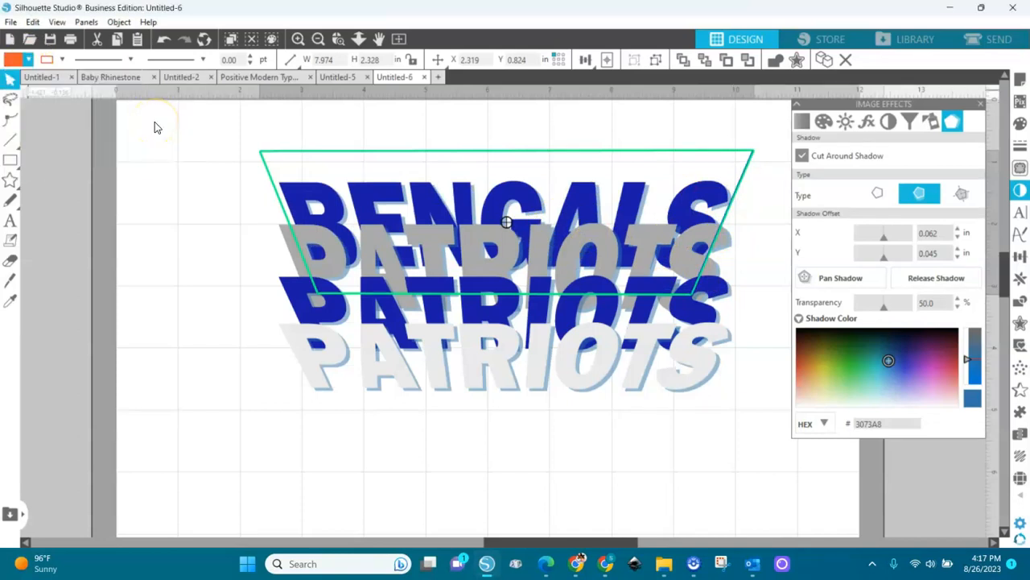
left_click(207, 193)
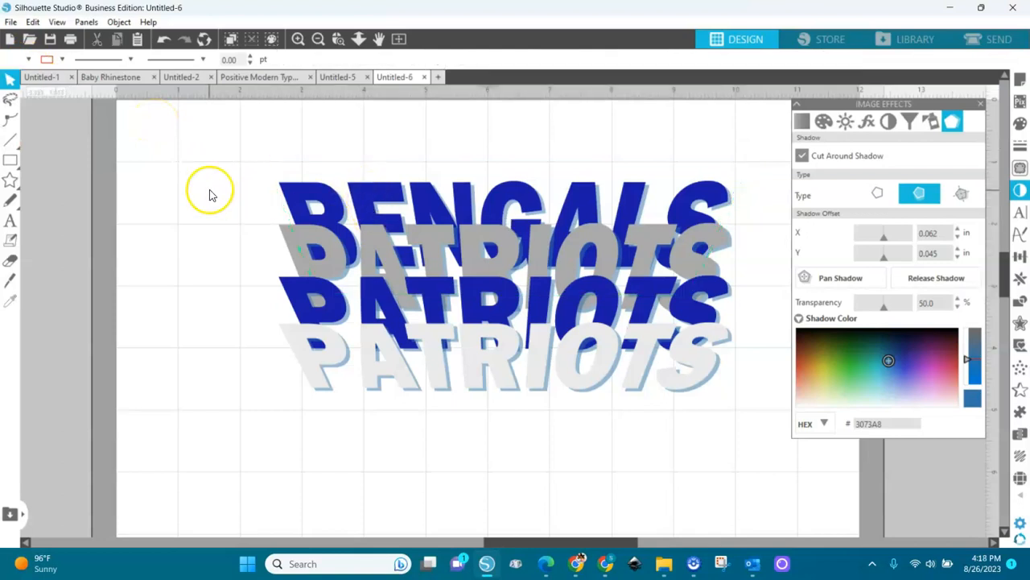
left_click(319, 207)
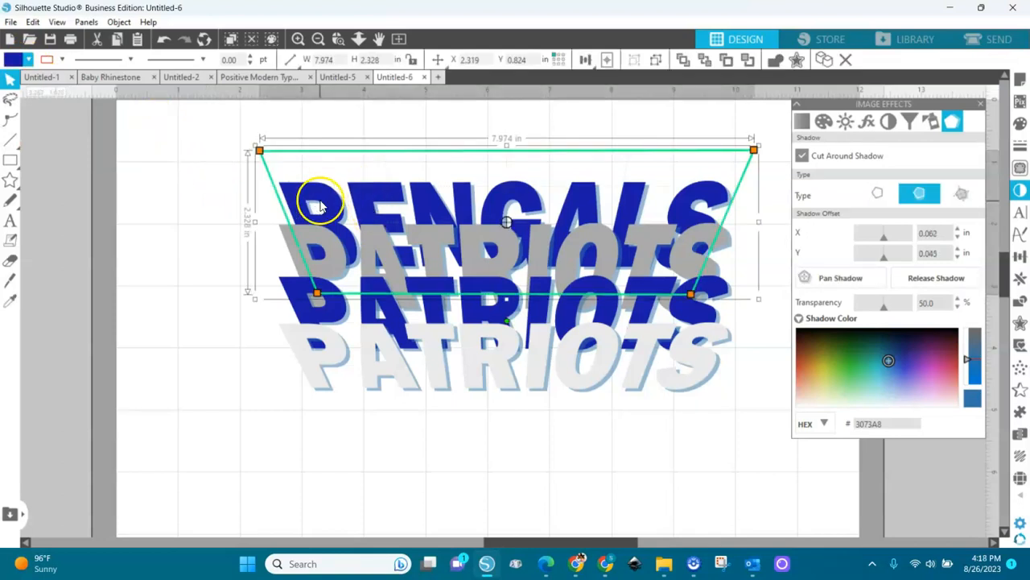
left_click(28, 58)
left_click(155, 121)
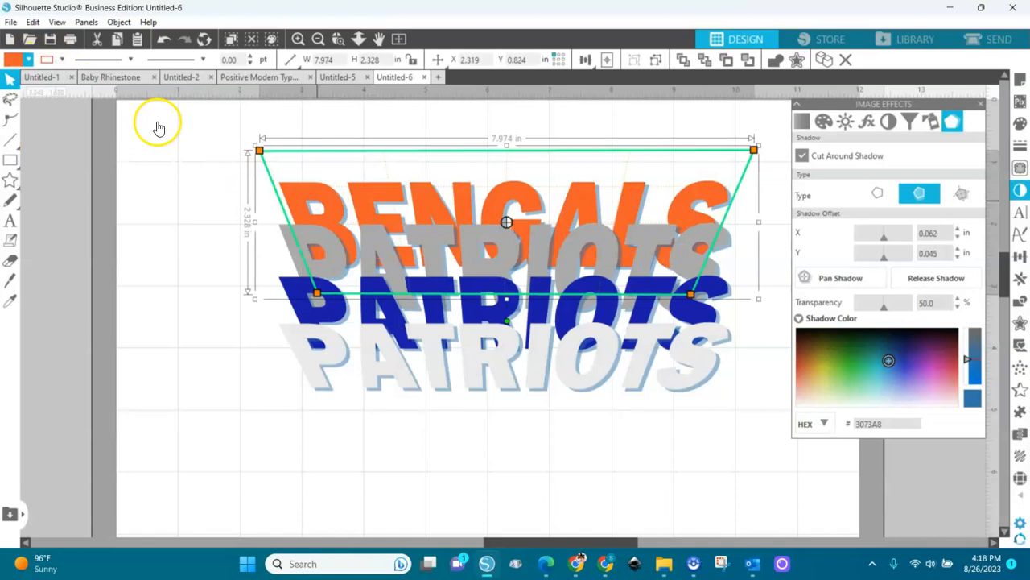
Replace the text of the gray PATRIOTS row with "bENGALS"
left_click(479, 256)
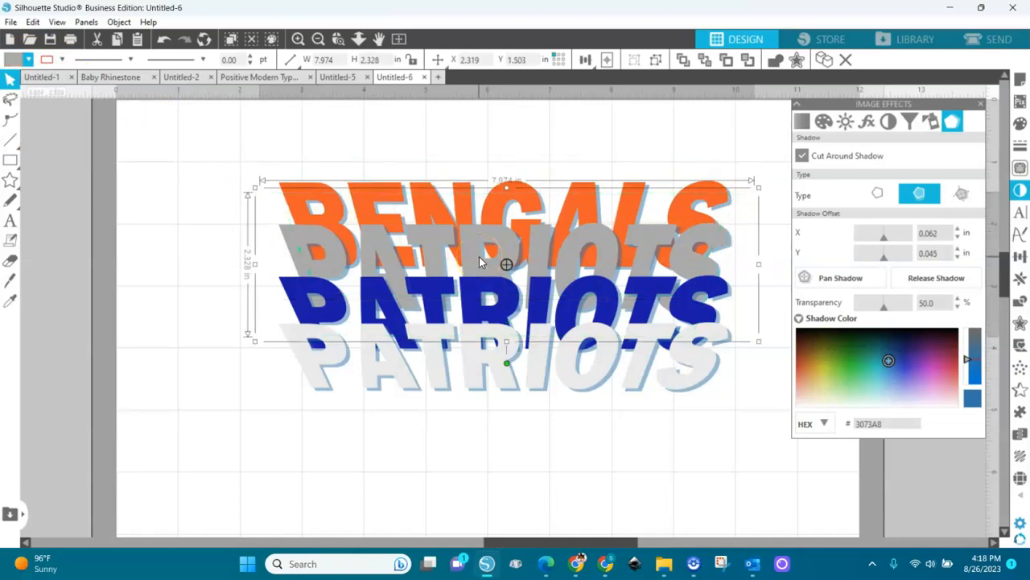
double_click(479, 262)
key("BackSpace")
key("BackSpace")
key("BackSpace")
key("BackSpace")
key("BackSpace")
key("BackSpace")
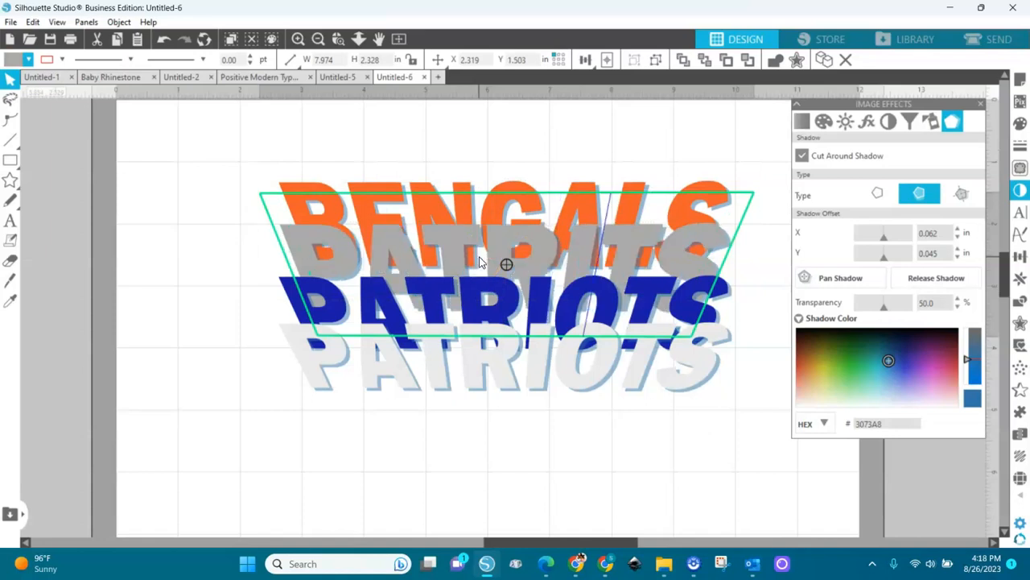
key("Delete")
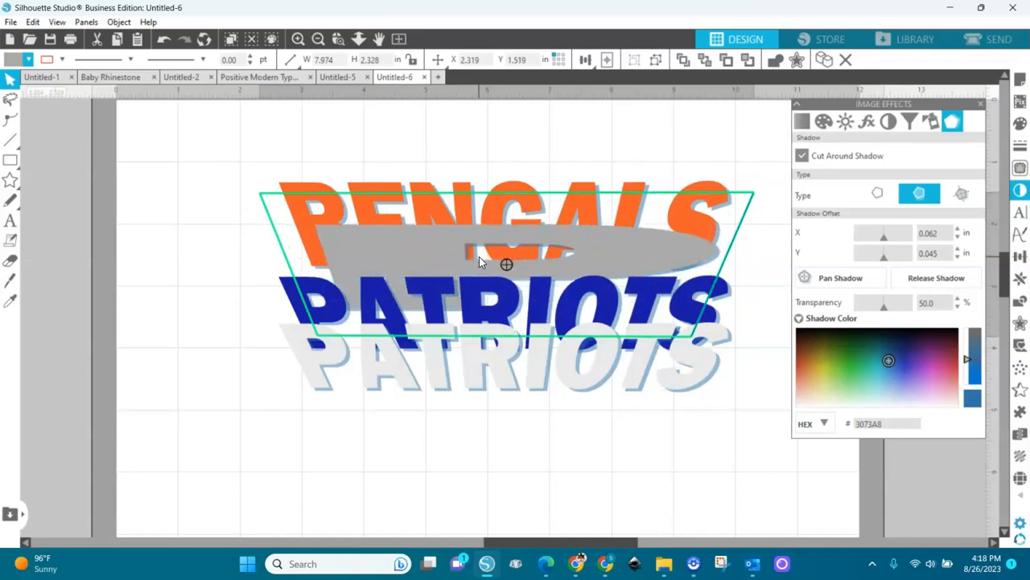
key("BackSpace")
type("bENGALS")
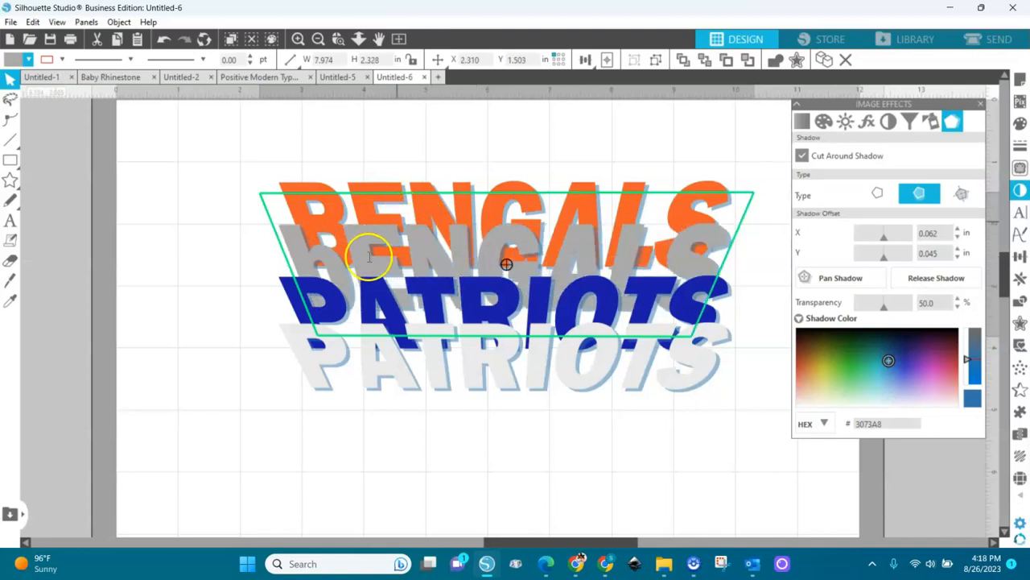
Correct the lowercase first letter of the gray row to a capital B so that it reads BENGALS
key("Escape")
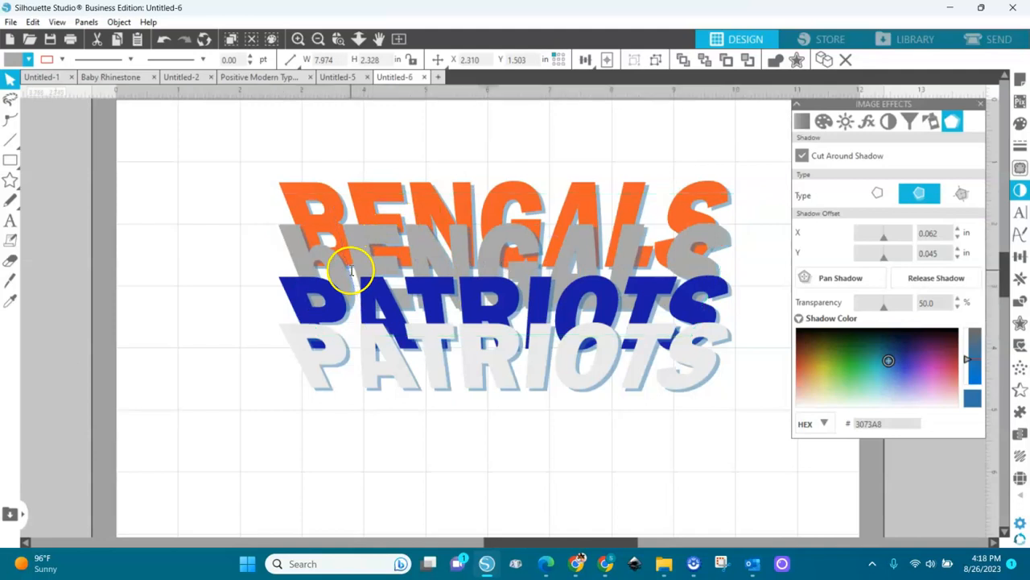
key("l")
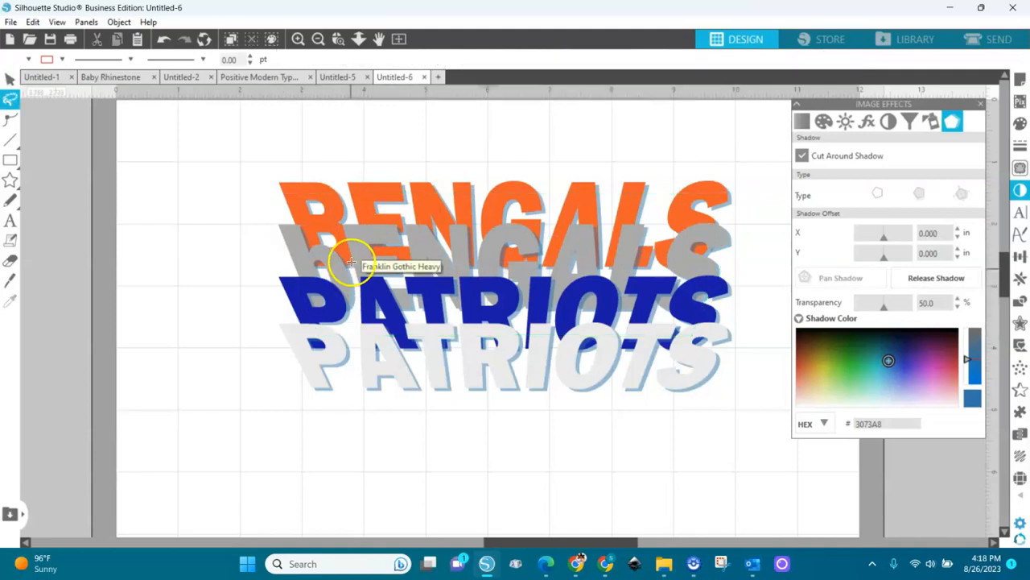
left_click(10, 78)
left_click(386, 257)
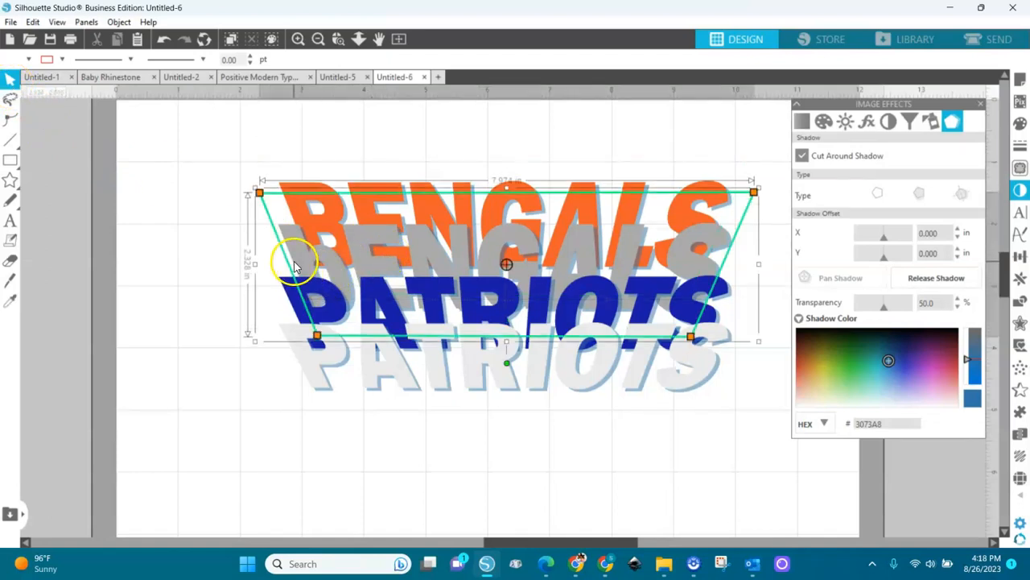
left_click(343, 269)
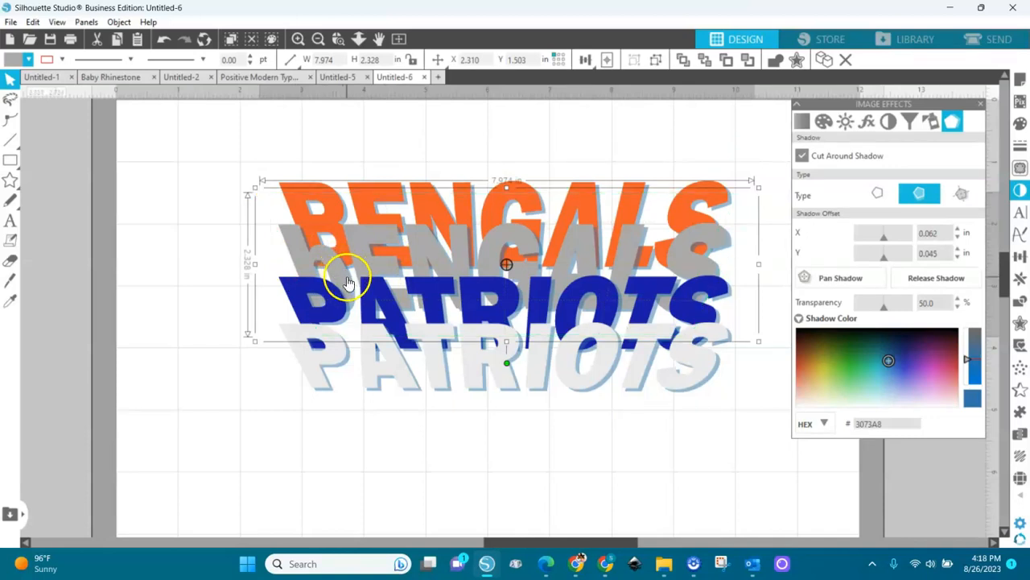
left_click(348, 282)
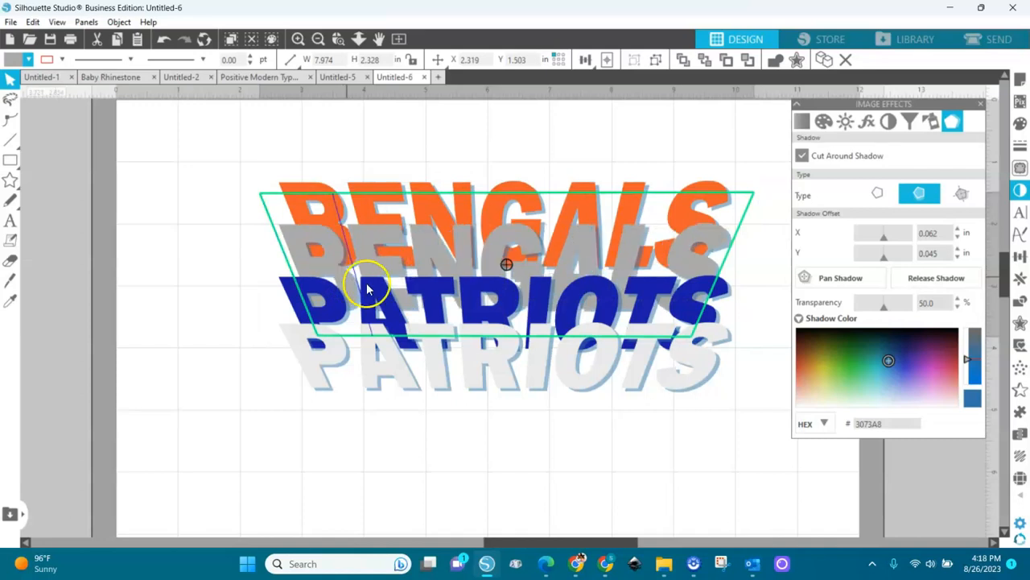
Replace the text of the remaining blue PATRIOTS row with BENGALS
left_click(436, 311)
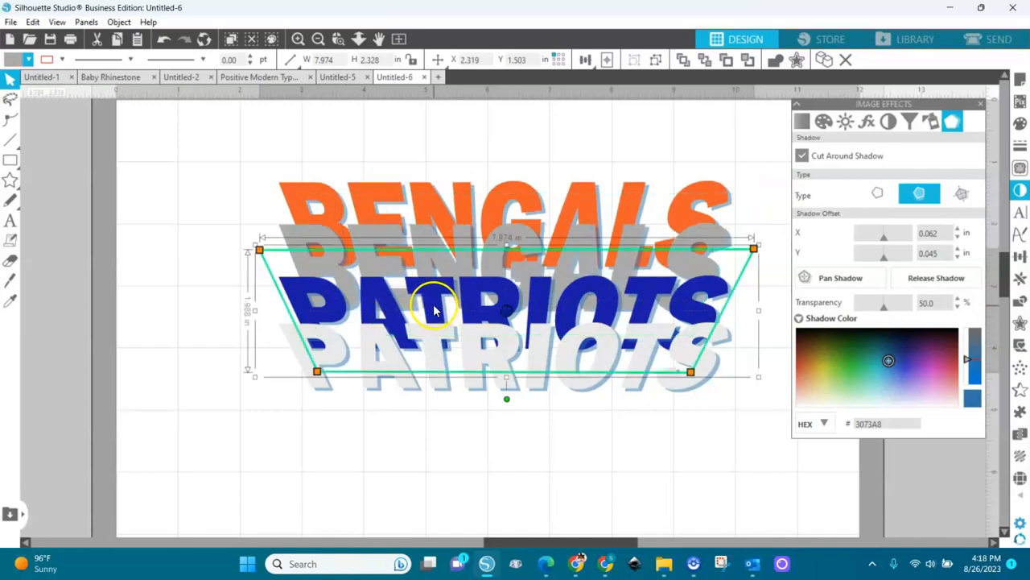
left_click(434, 311)
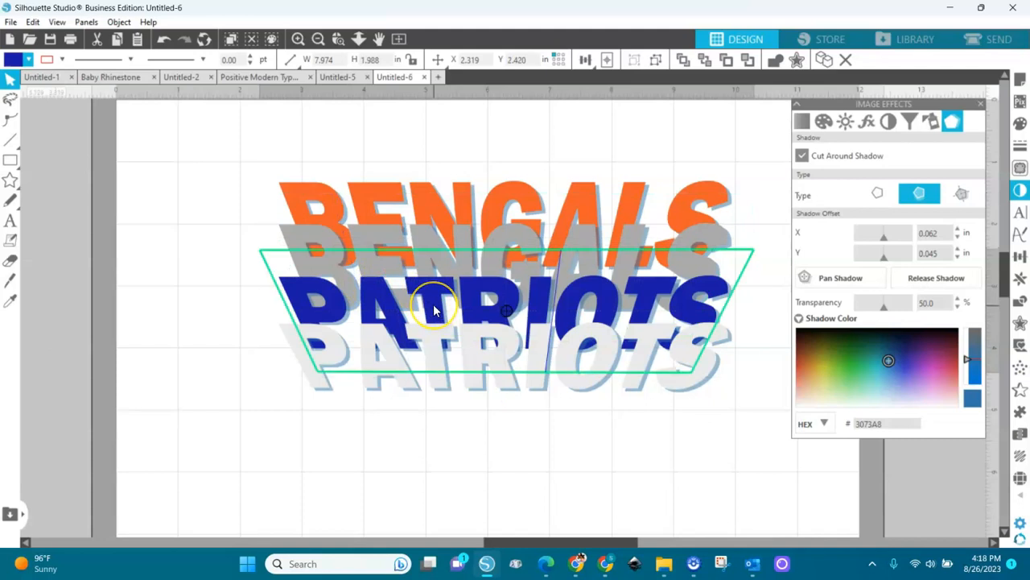
key("BackSpace")
key("BackSpace")
key("BackSpace")
key("BackSpace")
key("BackSpace")
key("BackSpace")
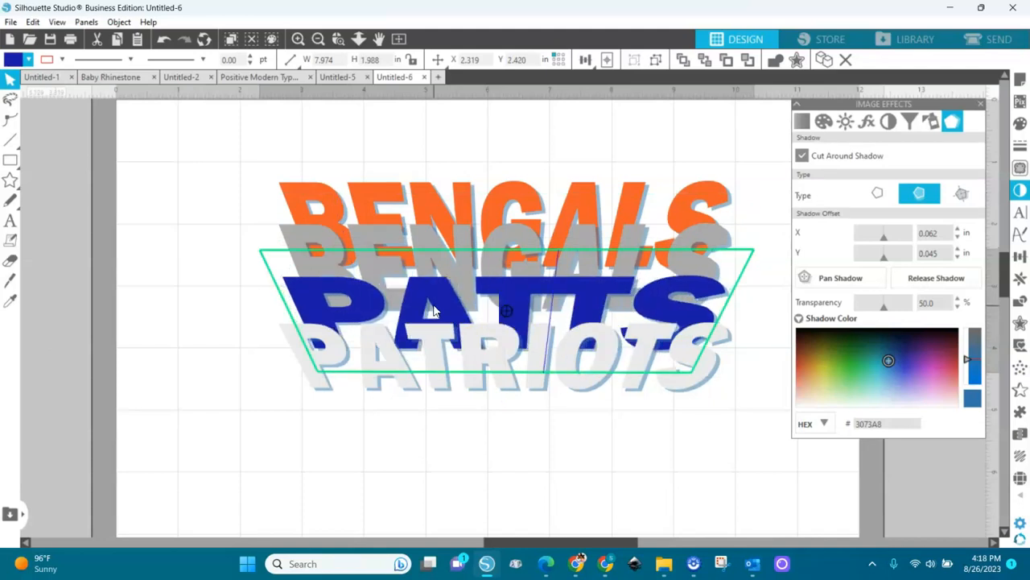
key("BackSpace")
key("BackSpace")
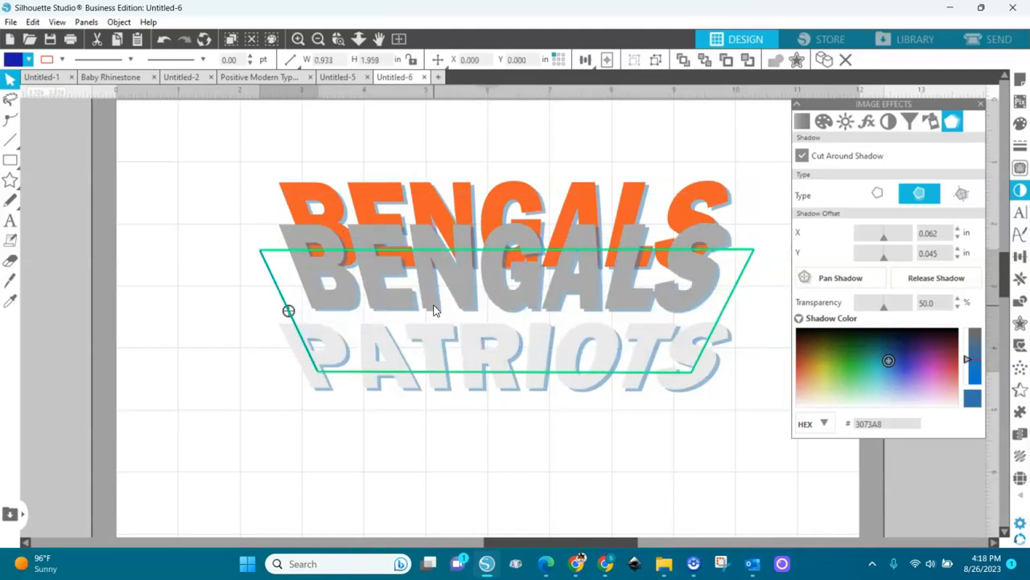
type("BENG")
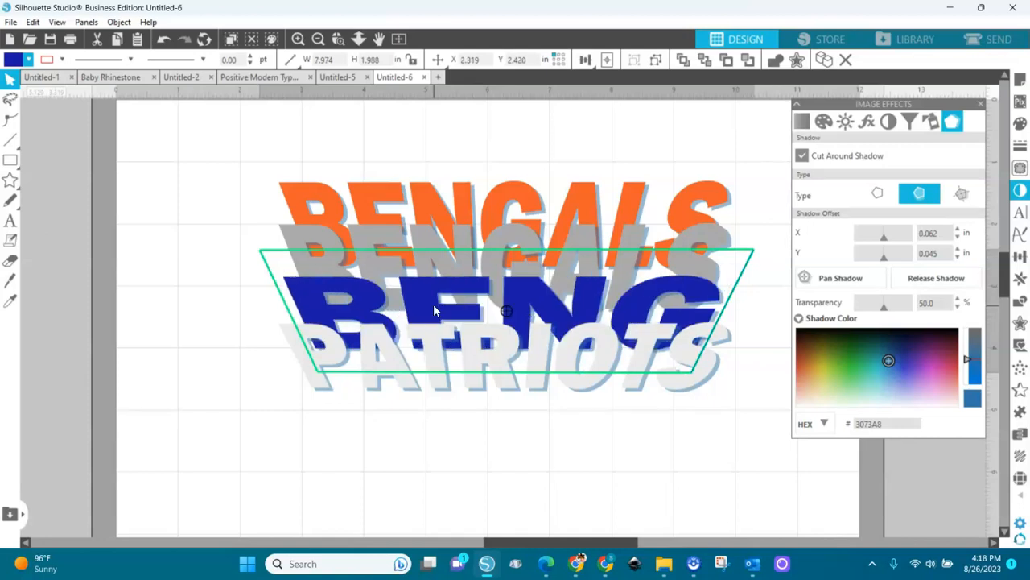
type("ALS")
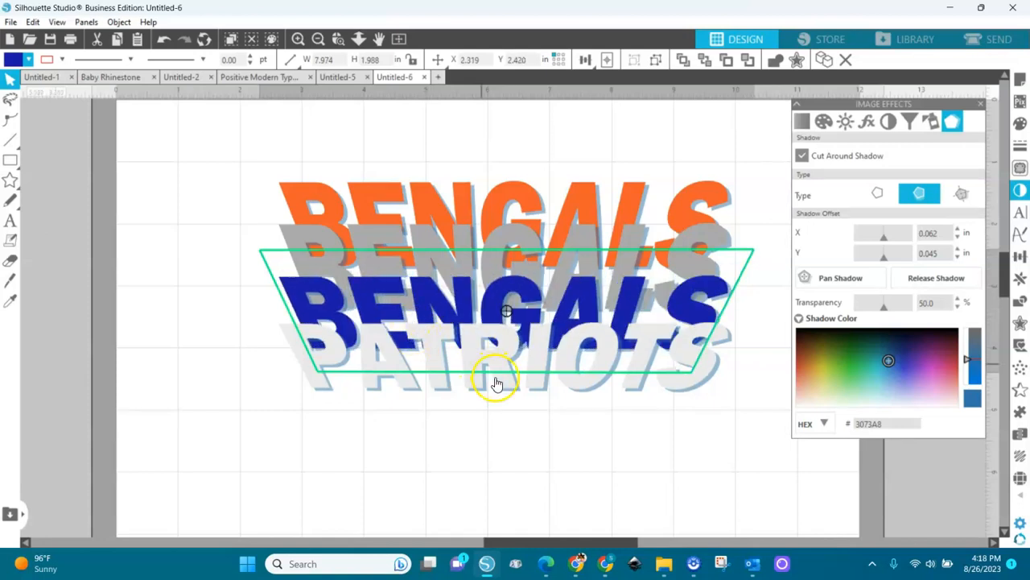
Replace the text of the light gray bottom PATRIOTS row with BENGALS
left_click(495, 381)
left_click(496, 381)
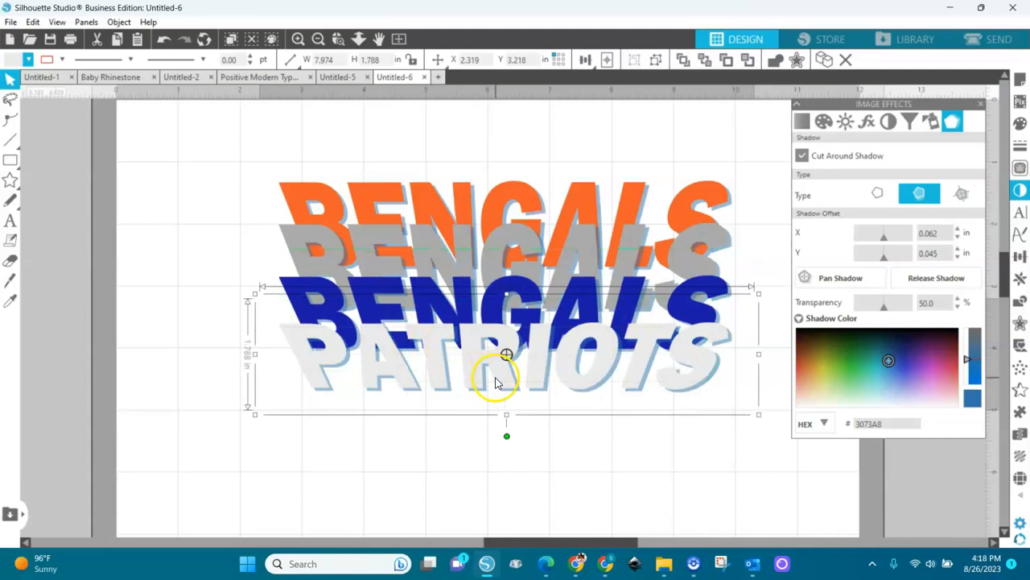
double_click(702, 373)
key("BackSpace")
key("BackSpace")
key("BackSpace")
key("BackSpace")
key("BackSpace")
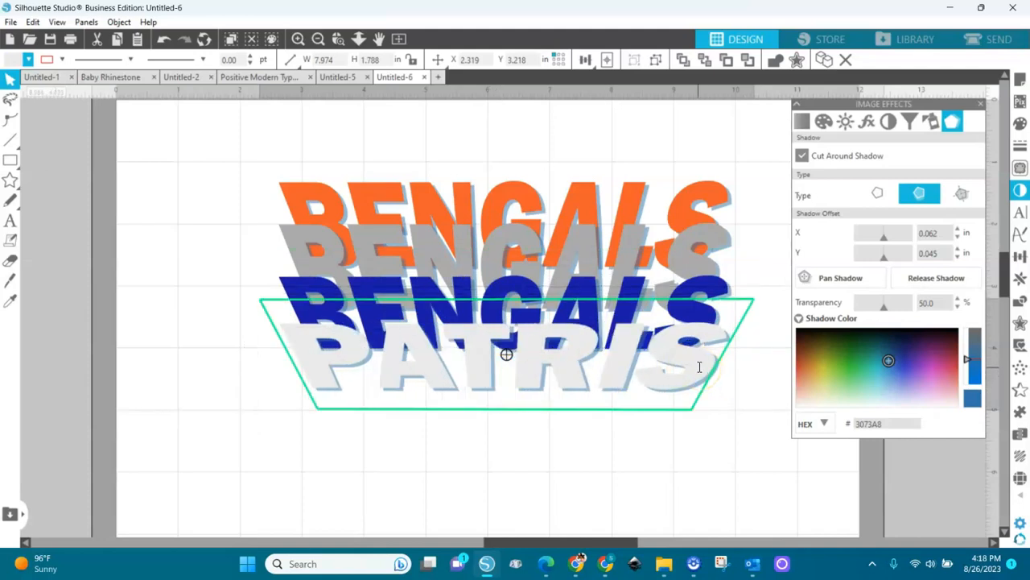
key("BackSpace")
key("BackSpace")
key("BackSpace")
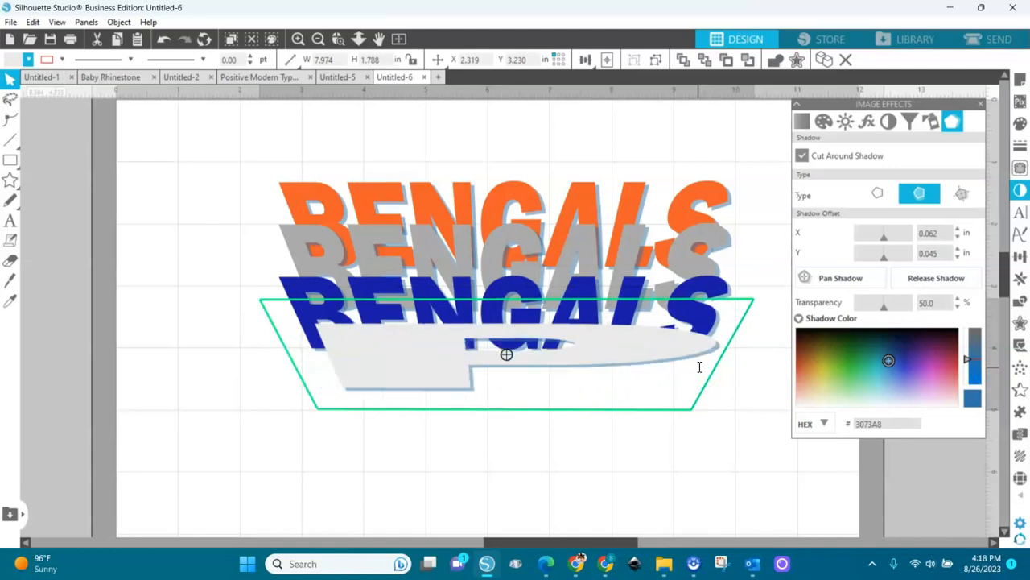
type("BEN")
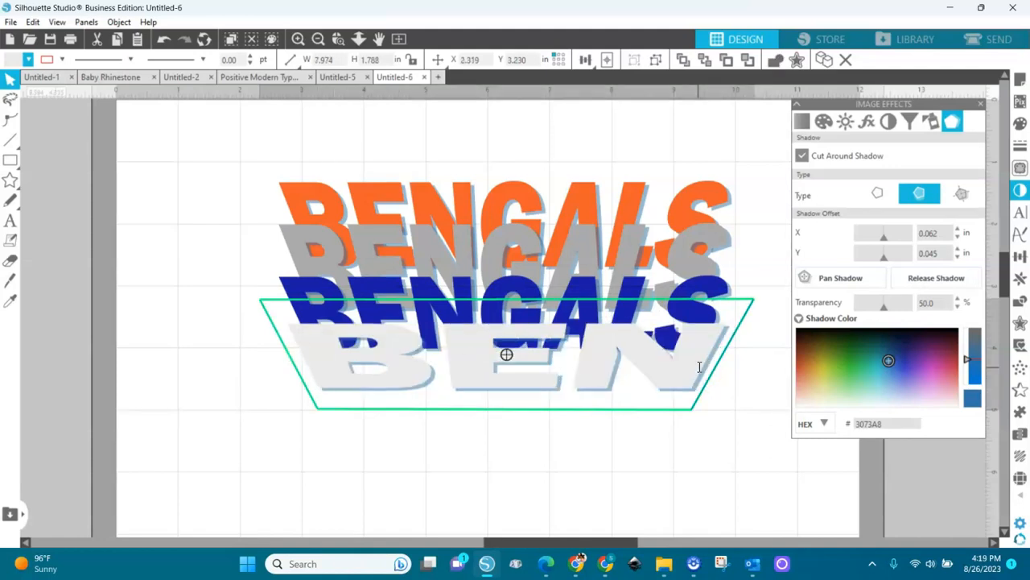
type("GALS")
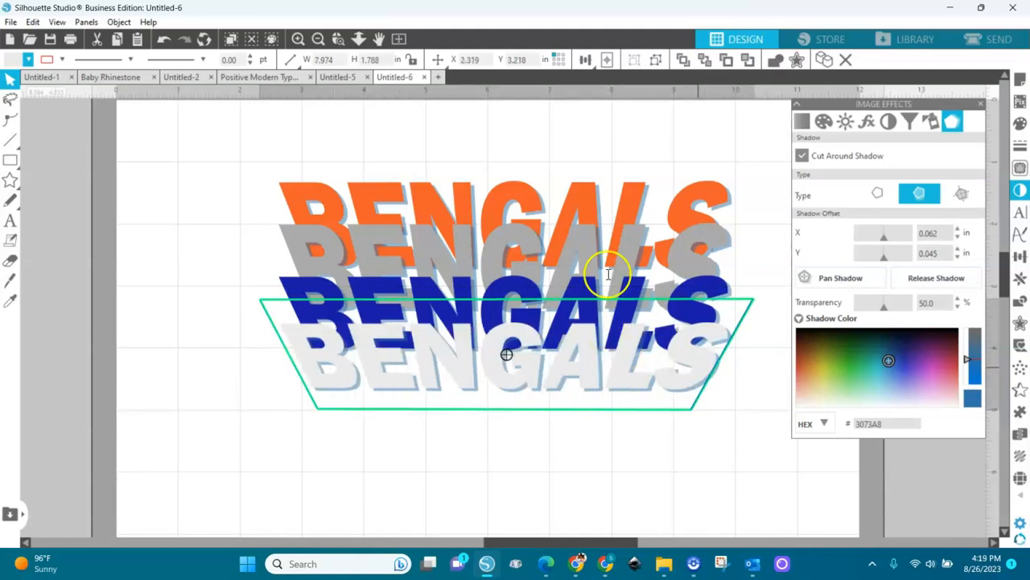
Fill the blue third BENGALS row with orange
left_click(372, 294)
left_click(372, 295)
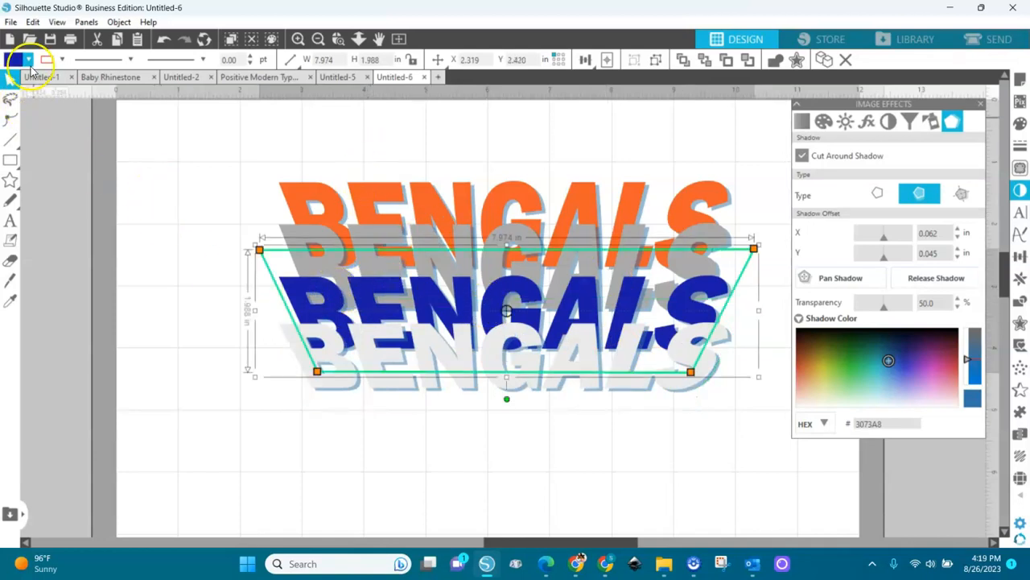
left_click(30, 62)
left_click(31, 62)
left_click(31, 62)
left_click(31, 62)
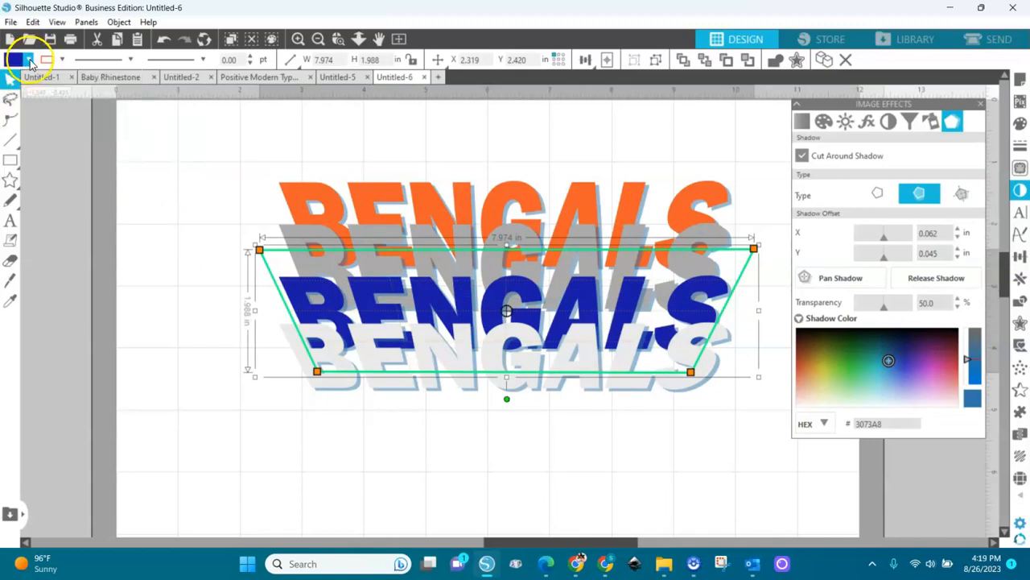
left_click(30, 61)
left_click(12, 85)
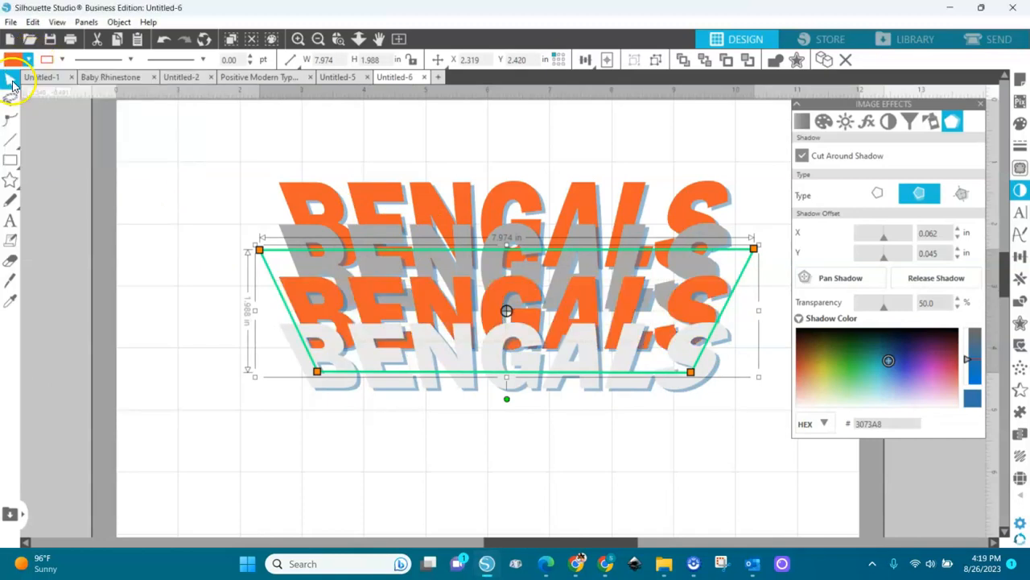
Fill the light gray bottom row and the gray second row of BENGALS with black
left_click_drag(455, 372, 457, 409)
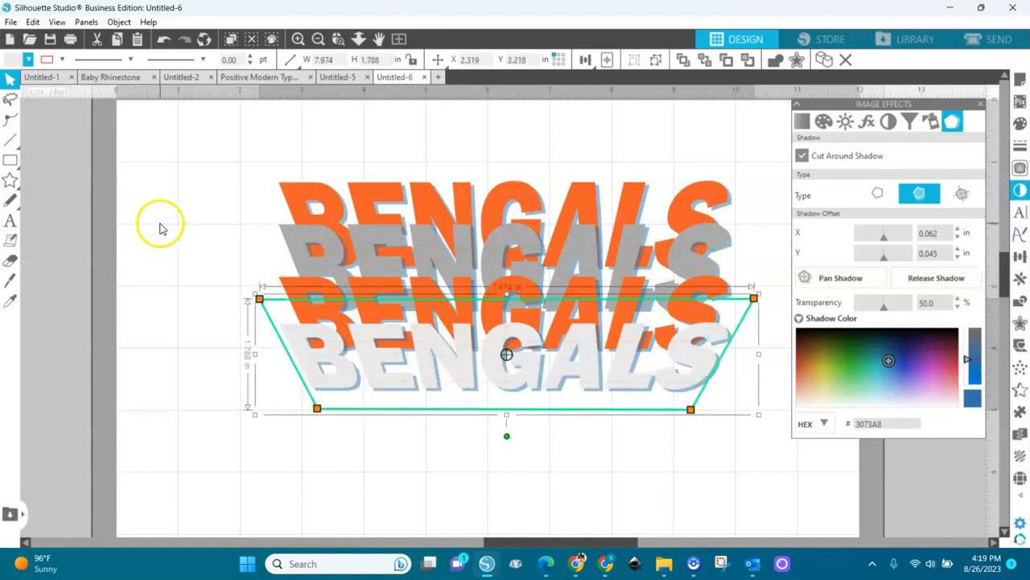
left_click(28, 61)
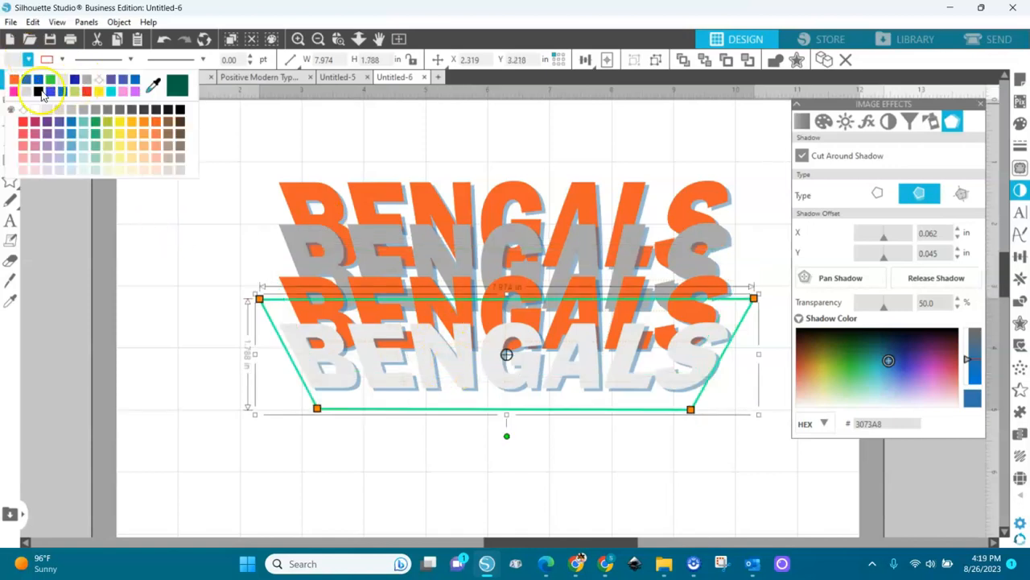
left_click(12, 71)
left_click(369, 253)
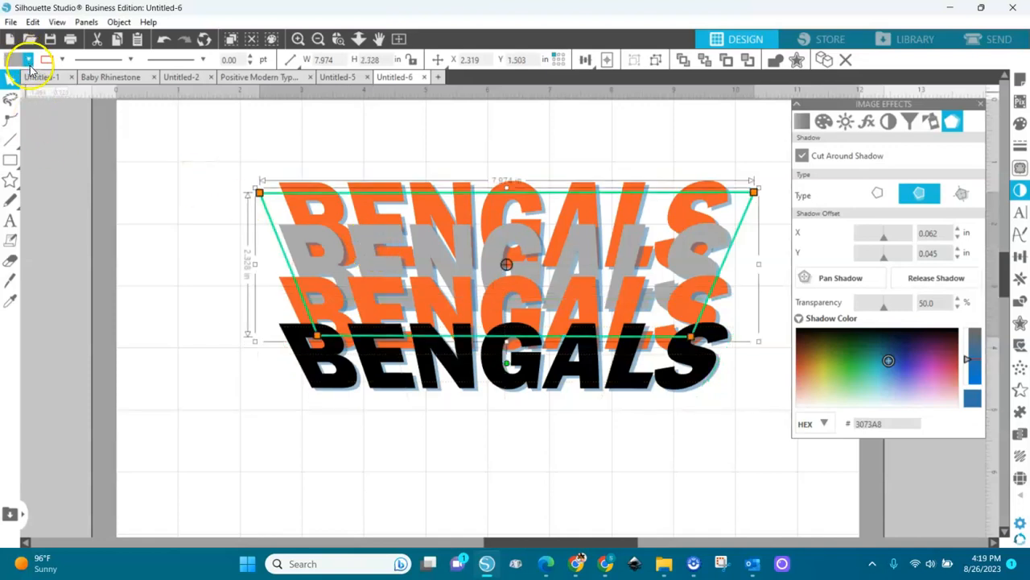
left_click(28, 62)
left_click(12, 72)
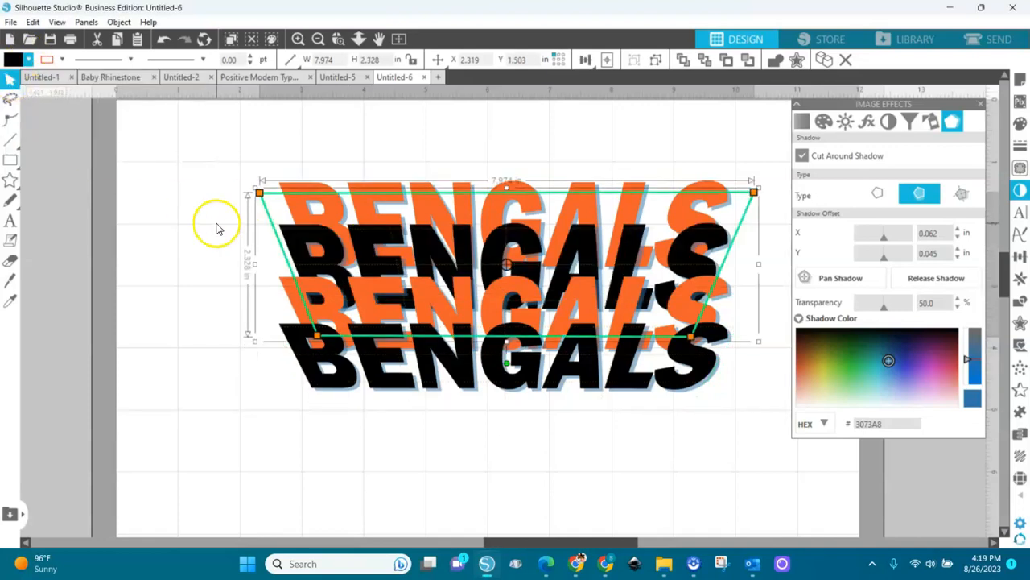
Group the four orange and black BENGALS rows
left_click(319, 41)
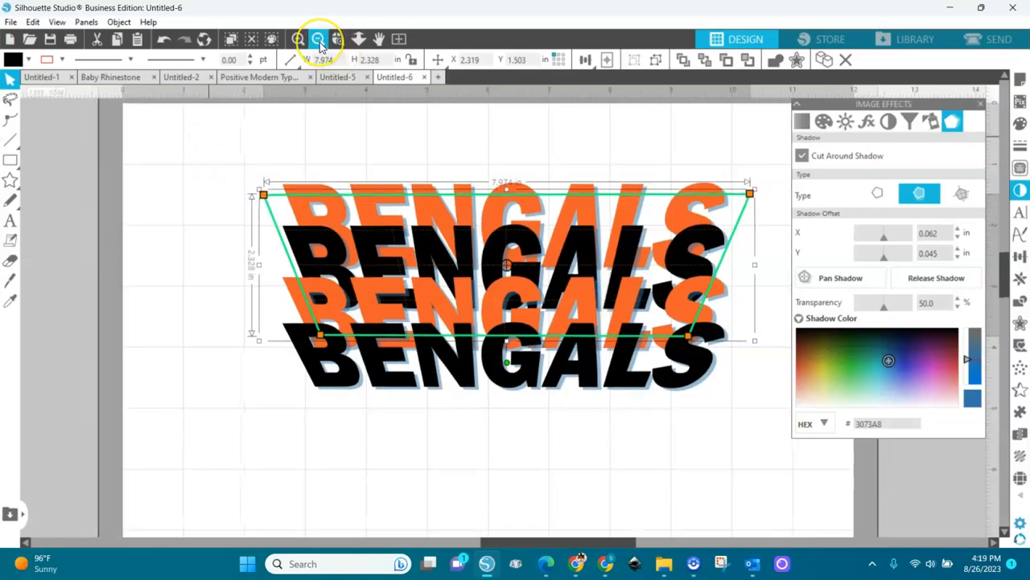
left_click_drag(374, 214, 667, 363)
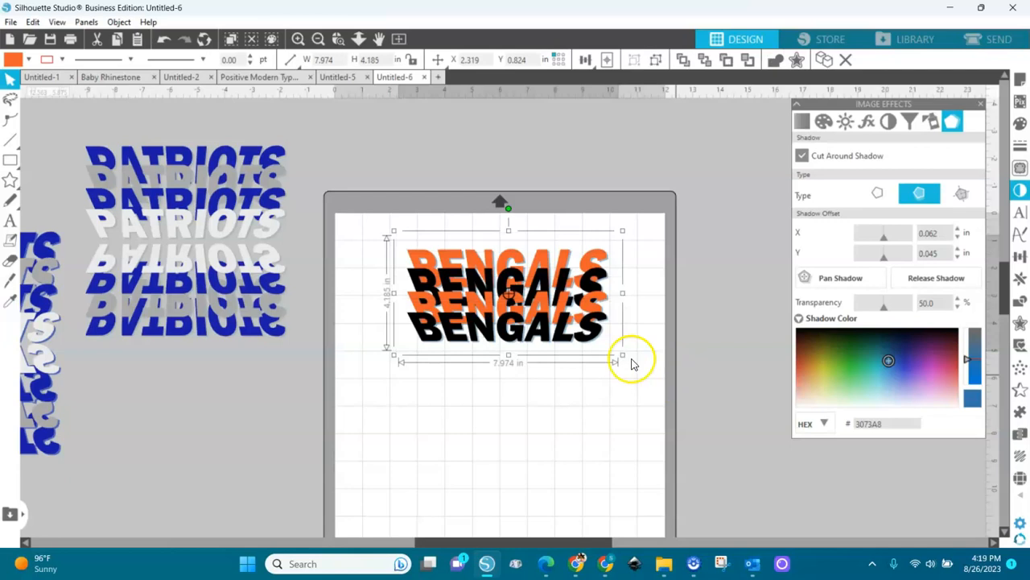
right_click(594, 335)
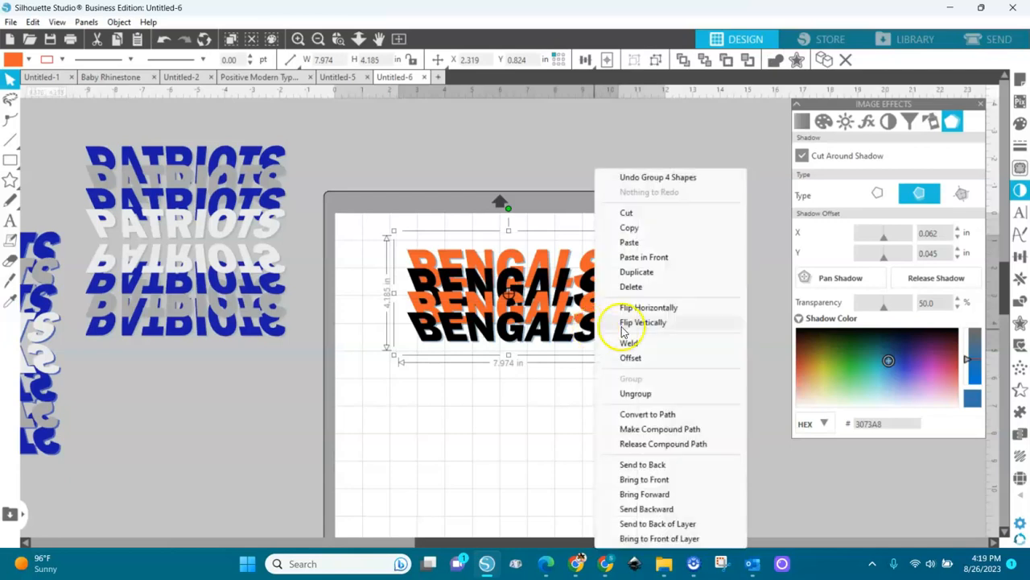
Place a vertically flipped copy of the BENGALS group directly below the original as a mirror image
left_click(824, 58)
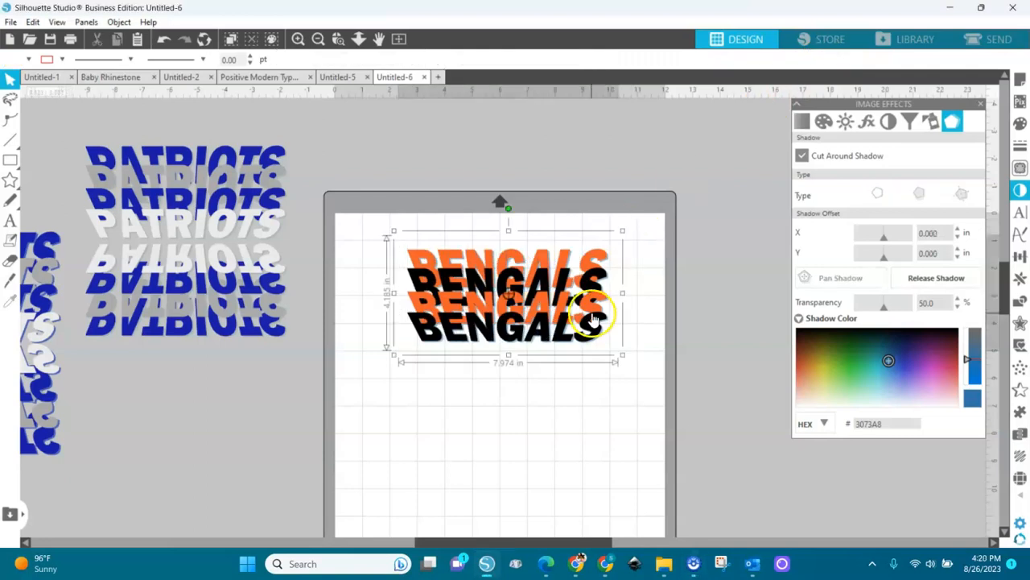
left_click(824, 59)
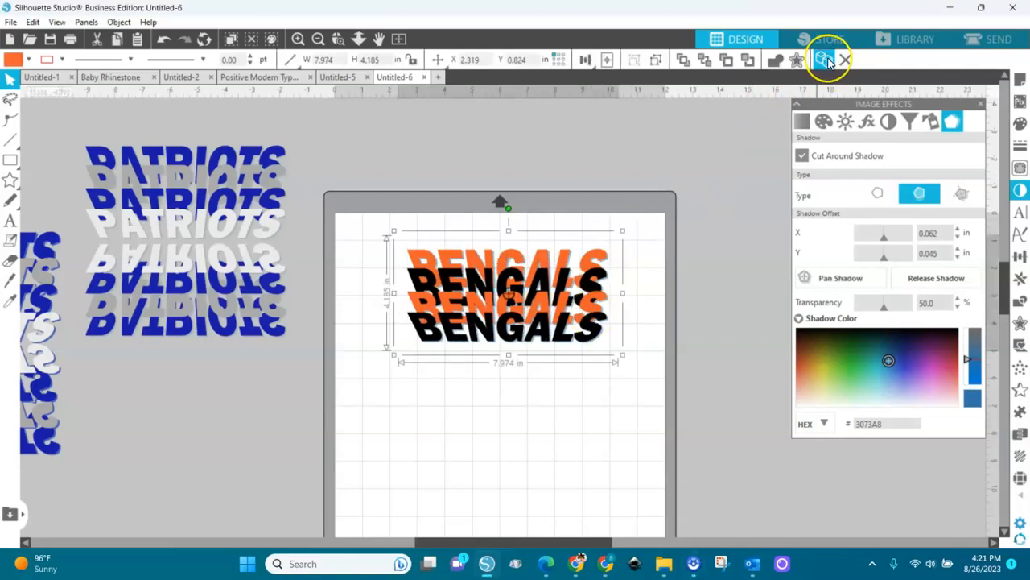
right_click(609, 287)
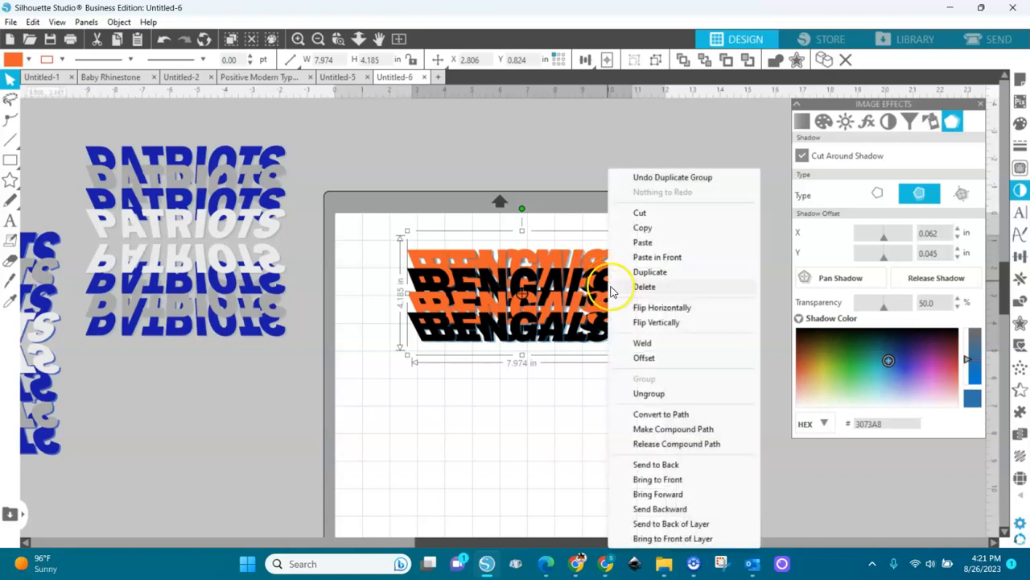
left_click(653, 323)
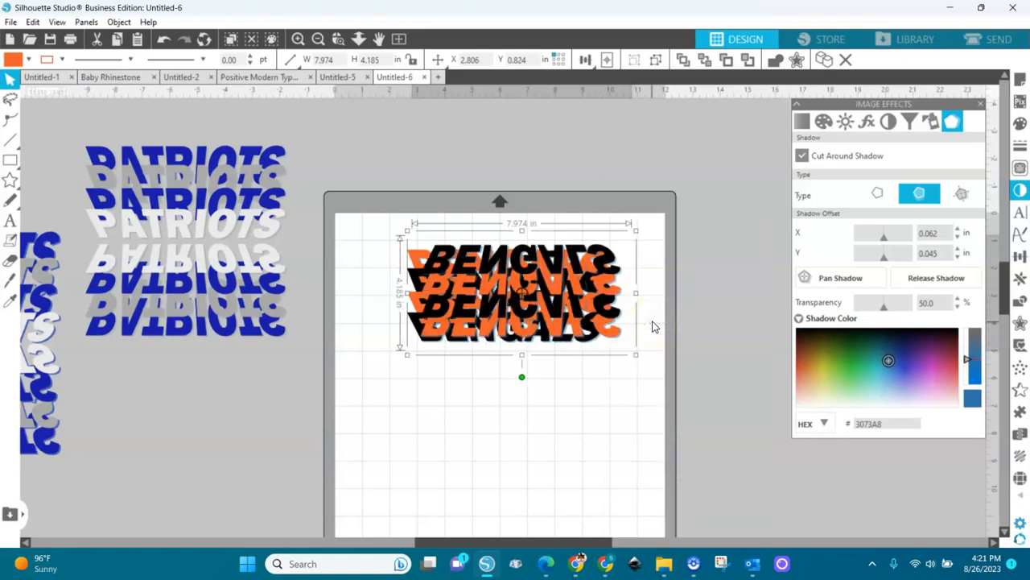
left_click_drag(610, 329, 593, 432)
Align the upright BENGALS group and its mirrored copy on their horizontal centers
left_click_drag(708, 184, 336, 503)
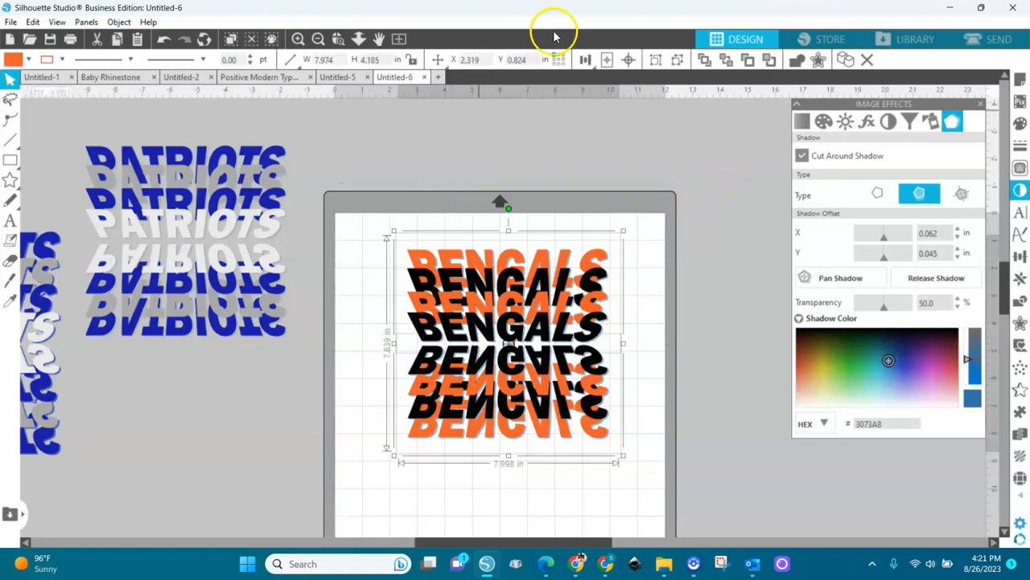
left_click(585, 60)
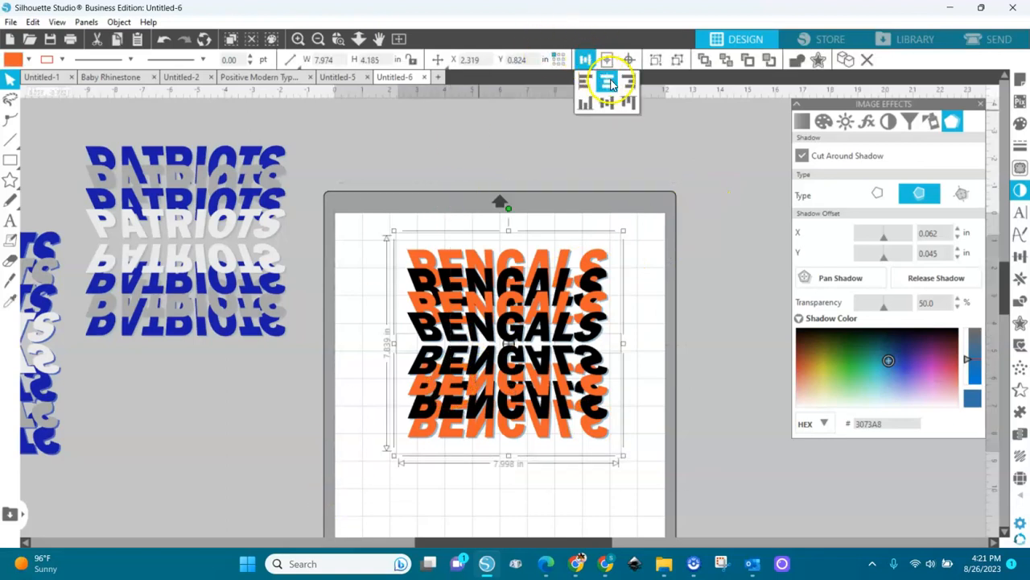
left_click(609, 82)
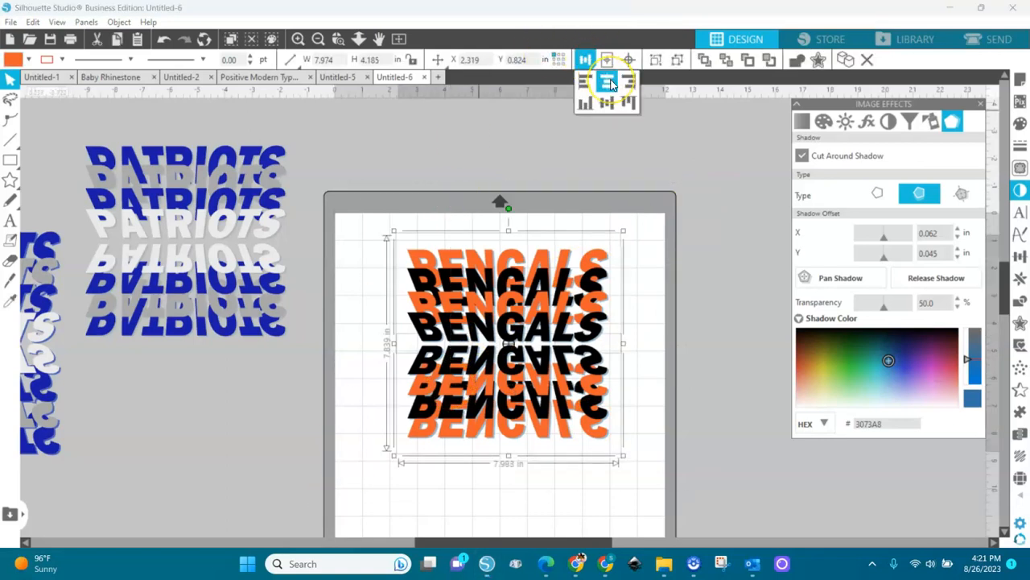
Narrow both BENGALS halves slightly, then scale them up together to about 8.38 in wide and 8.58 in high
left_click(625, 345)
mouse_move(625, 342)
left_mouse_down()
mouse_move(571, 345)
mouse_move(615, 346)
left_mouse_up()
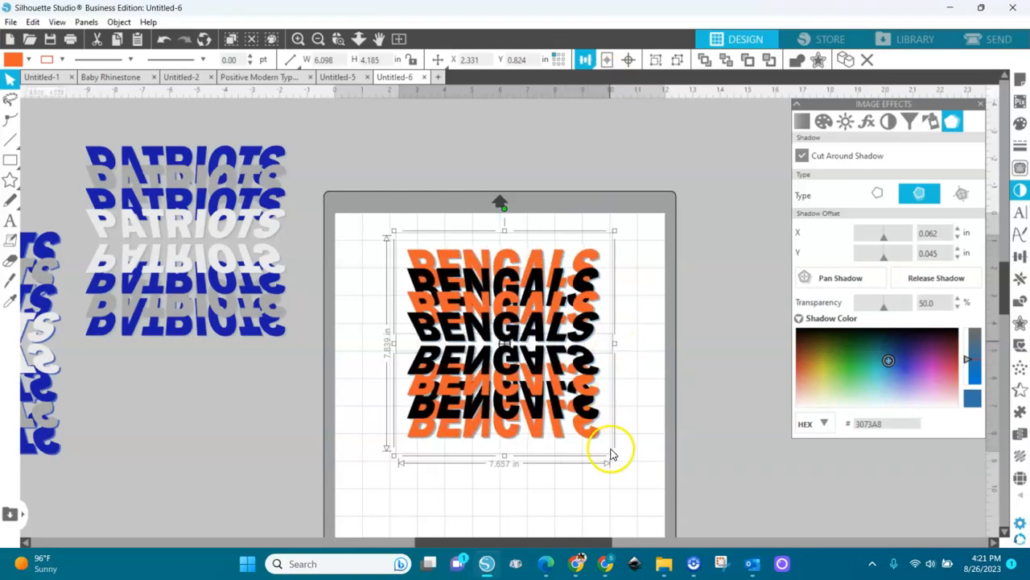
left_click_drag(613, 454, 628, 479)
left_click(628, 478)
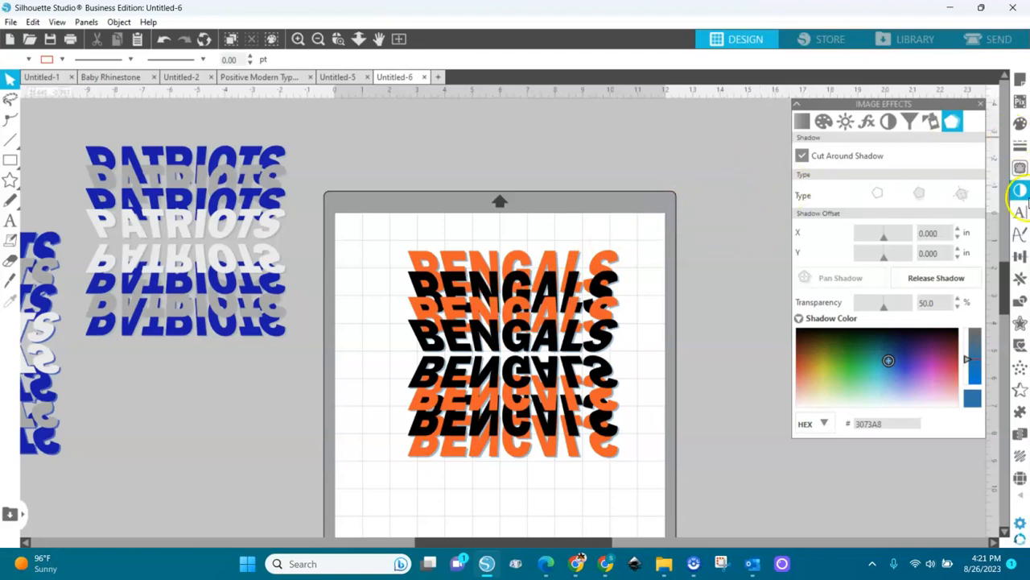
Set the page's media size to Letter (8.5 x 11 in)
left_click(1020, 80)
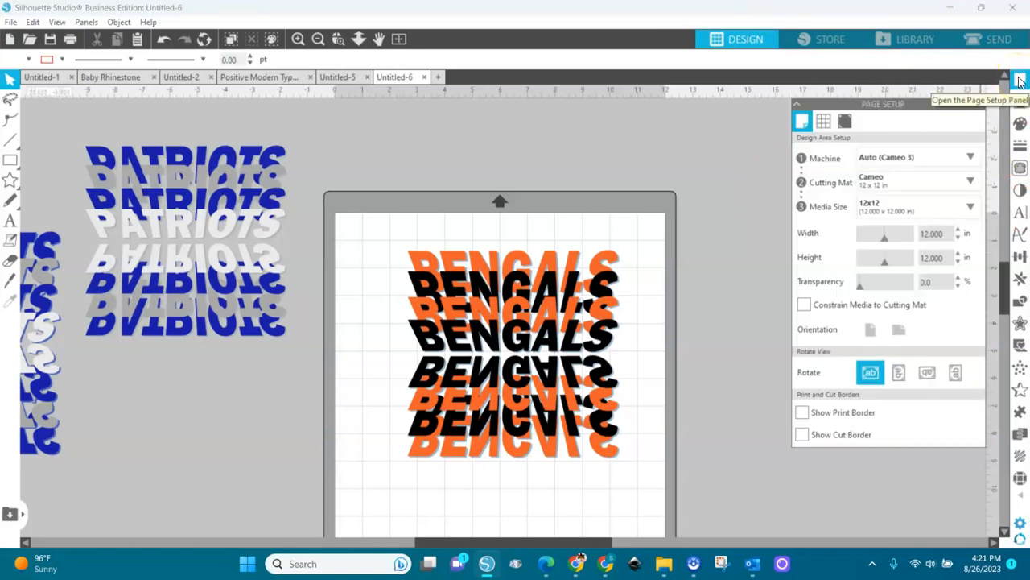
left_click(883, 206)
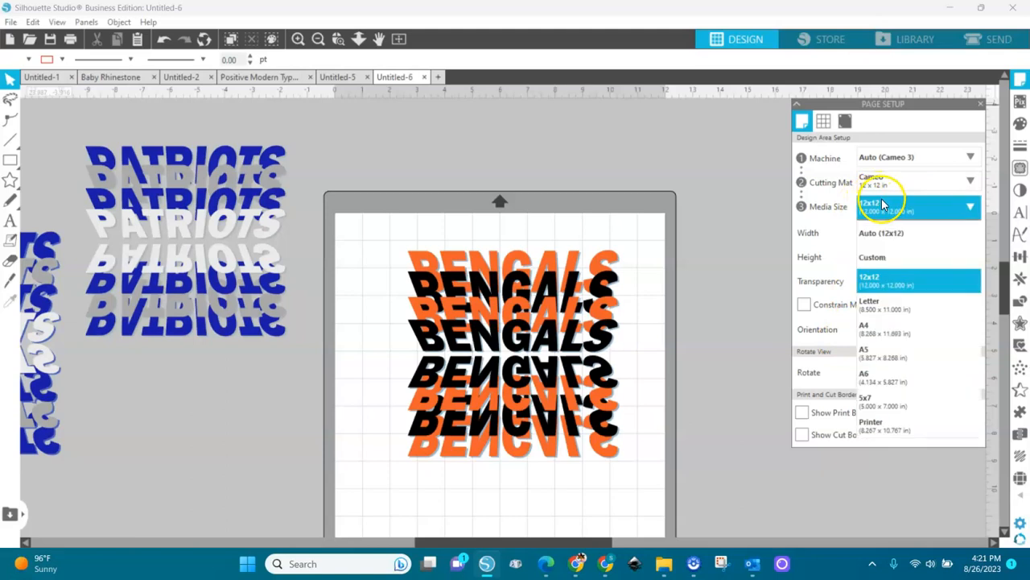
left_click(874, 306)
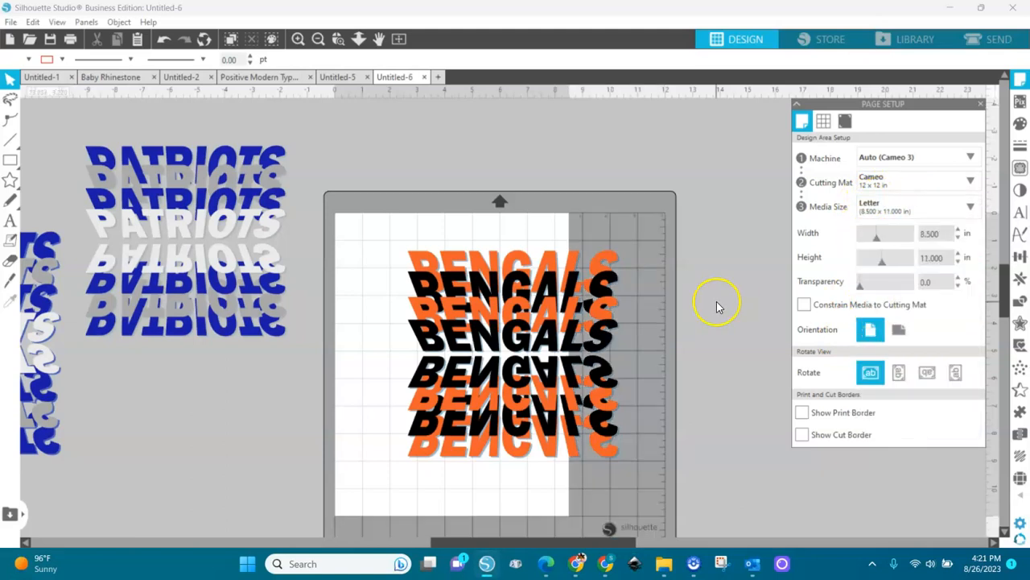
Group both BENGALS halves and move the design onto the Letter page, to about X 0.09 in and Y 0.80 in
left_click(541, 368)
left_click(707, 173)
left_click_drag(708, 169, 353, 505)
key("i")
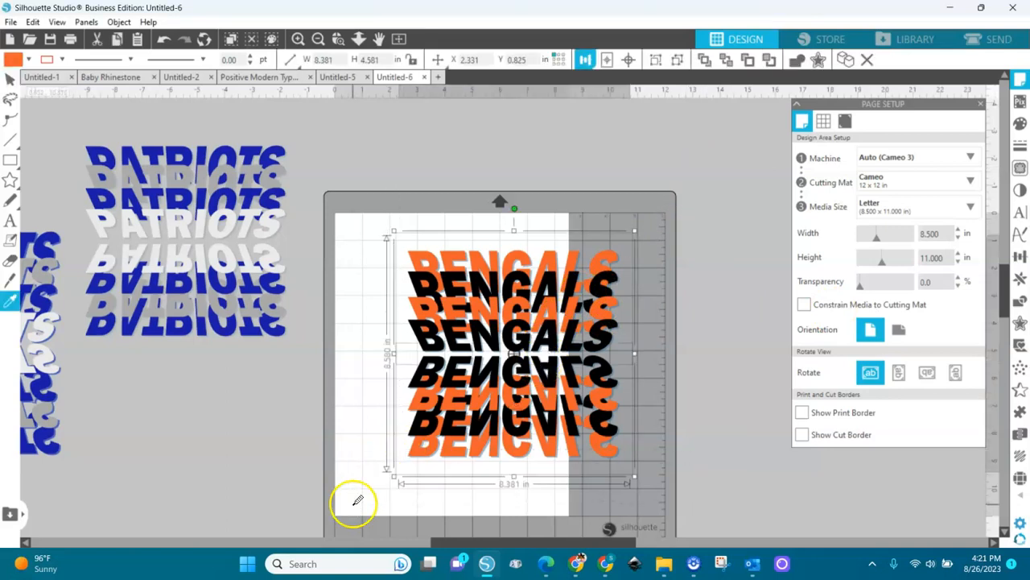
key("v")
left_click_drag(518, 449, 456, 456)
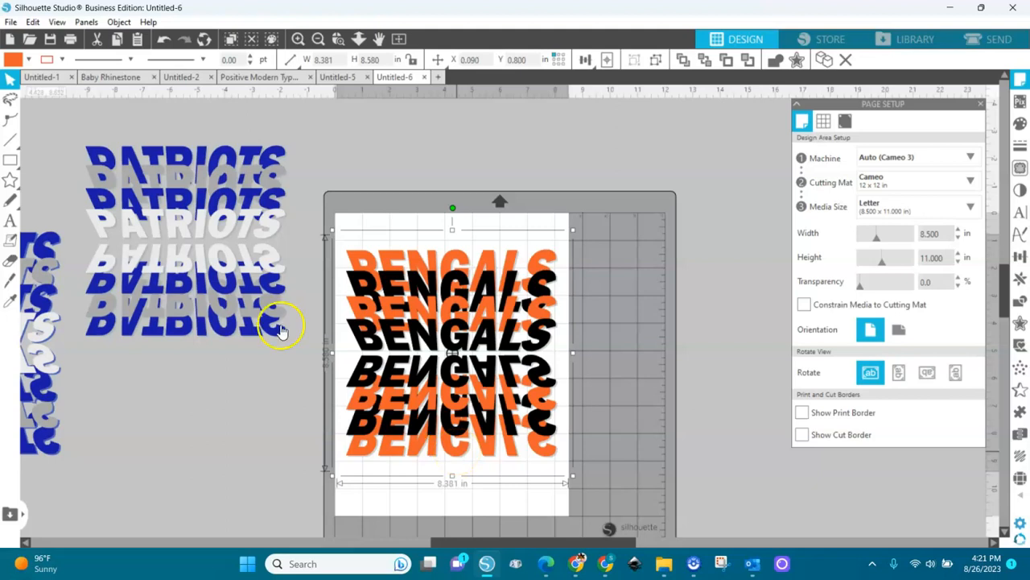
Save the BENGALS design to the Downloads folder on the hard drive as a PNG named Bengals MT
left_click(10, 22)
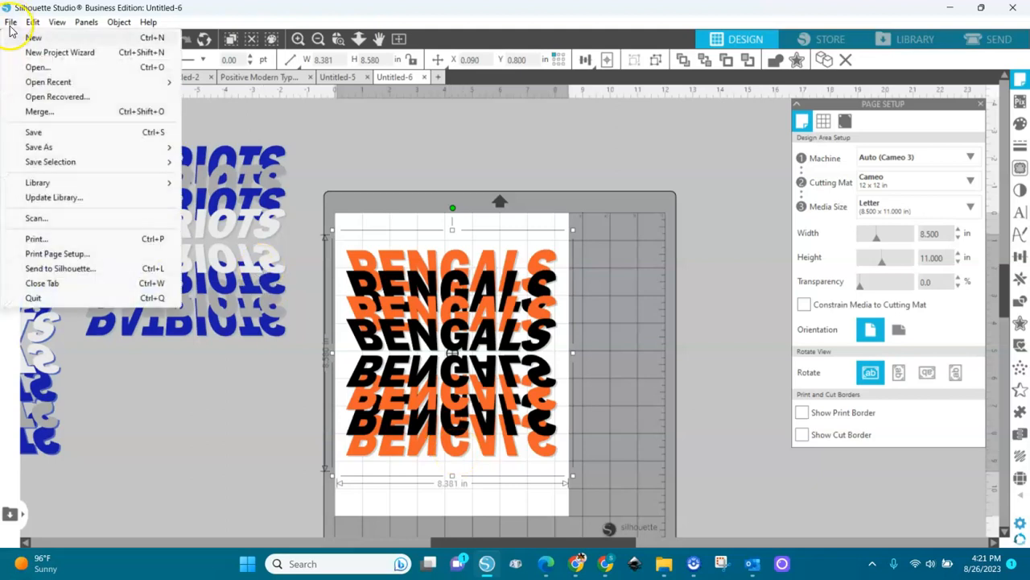
mouse_move(38, 149)
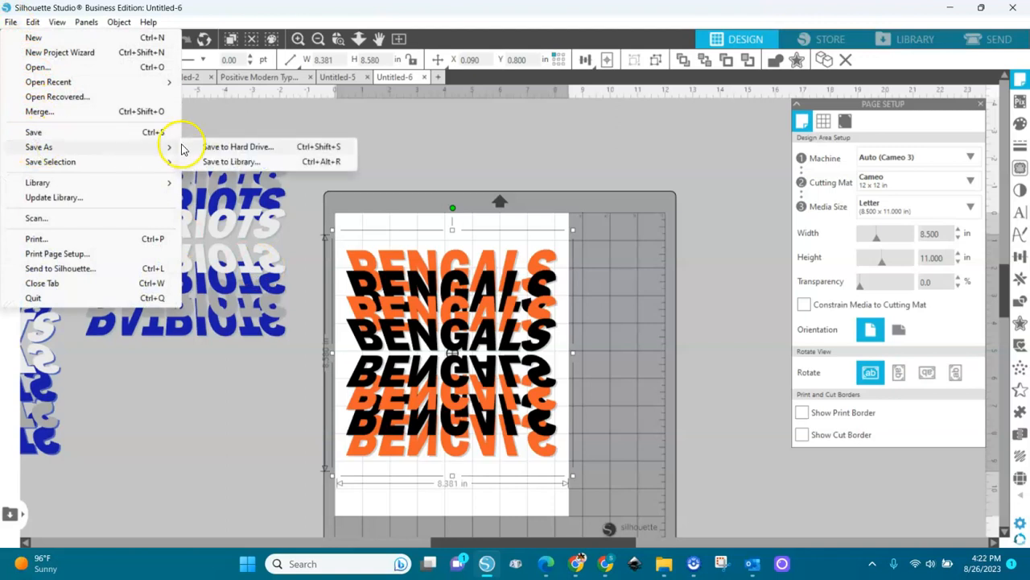
left_click(218, 150)
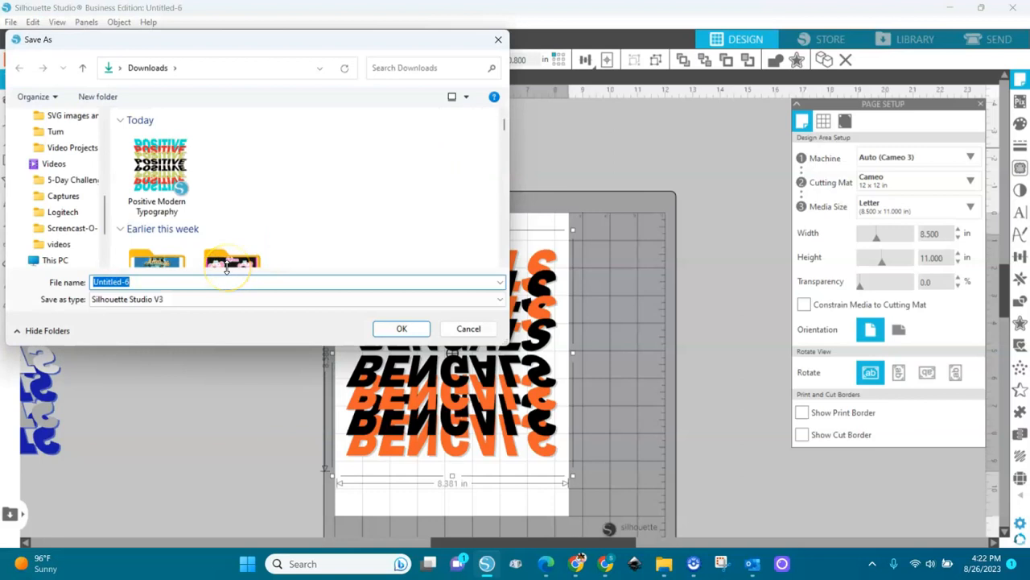
type("Bengals MT")
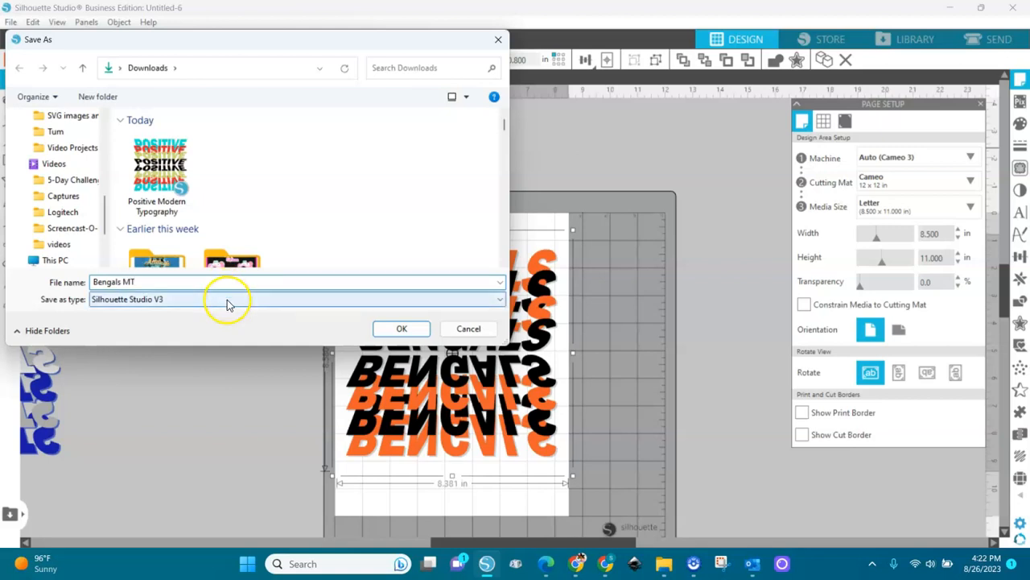
left_click(231, 301)
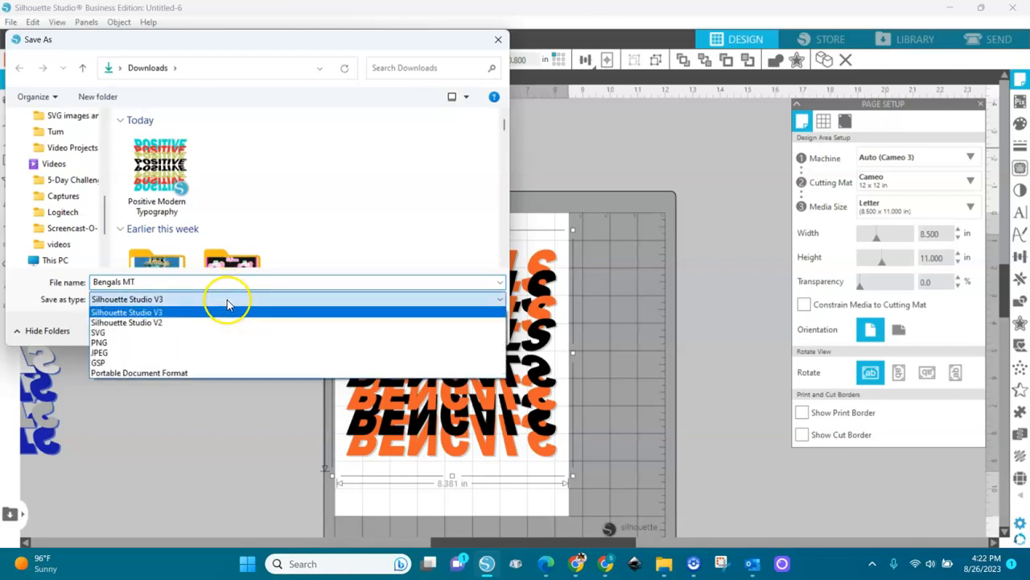
left_click(149, 342)
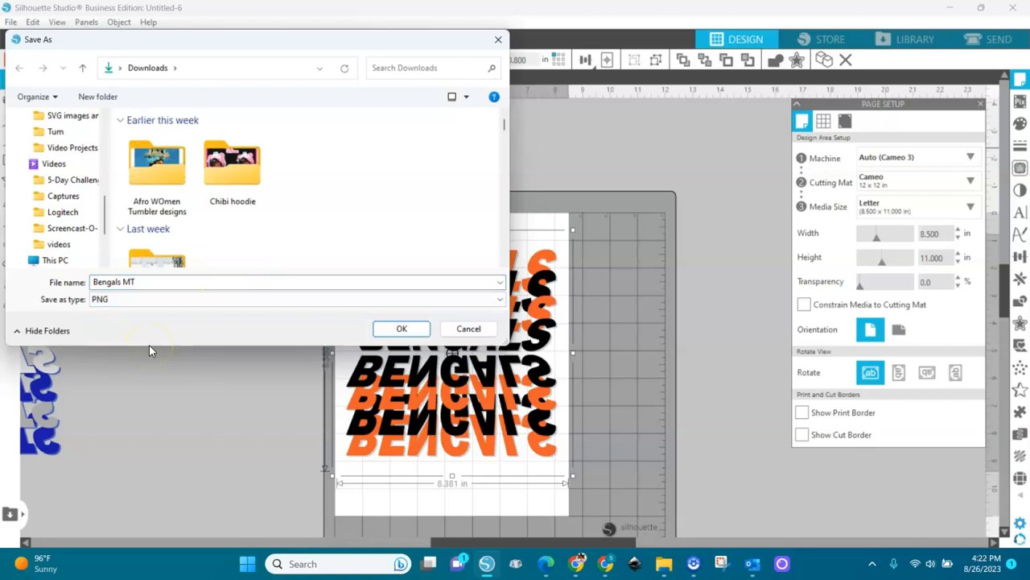
left_click(384, 329)
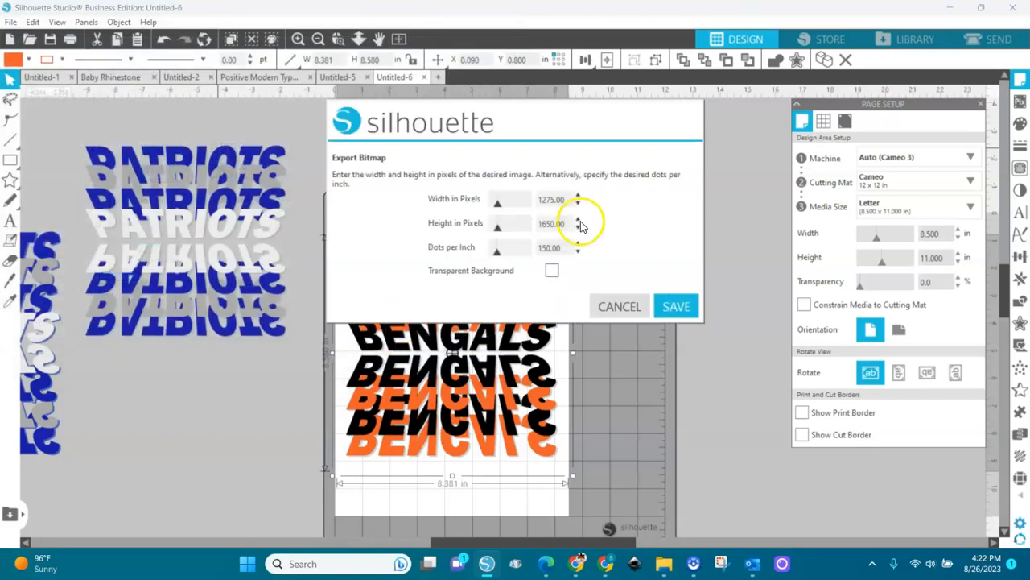
Change the bitmap export's dots per inch, turn on the transparent background and save the PNG
left_click_drag(567, 248, 528, 254)
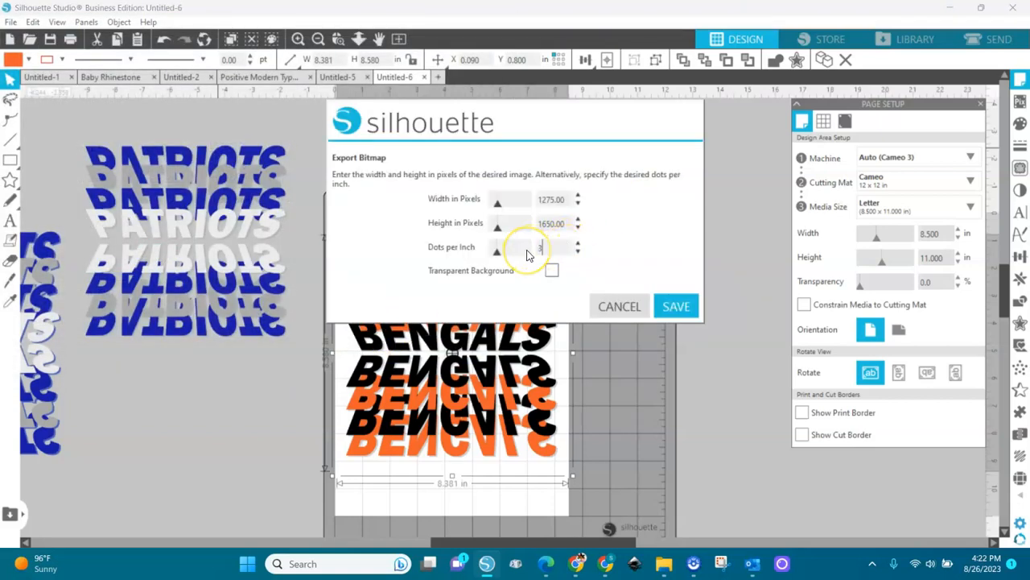
left_click(552, 270)
left_click(675, 308)
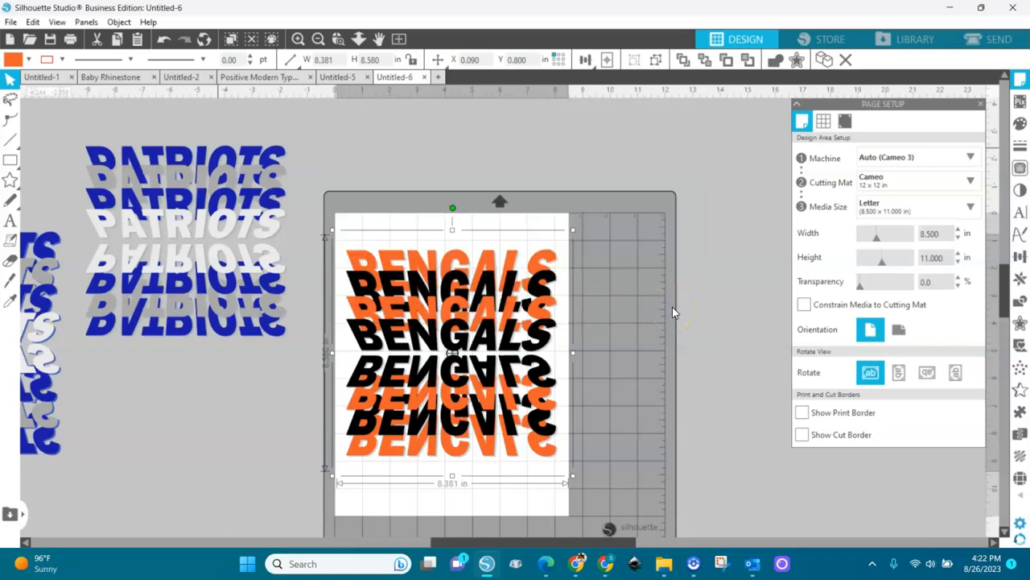
Switch to File Explorer and refresh the Downloads folder to check the exported Bengals MT image
left_click(664, 564)
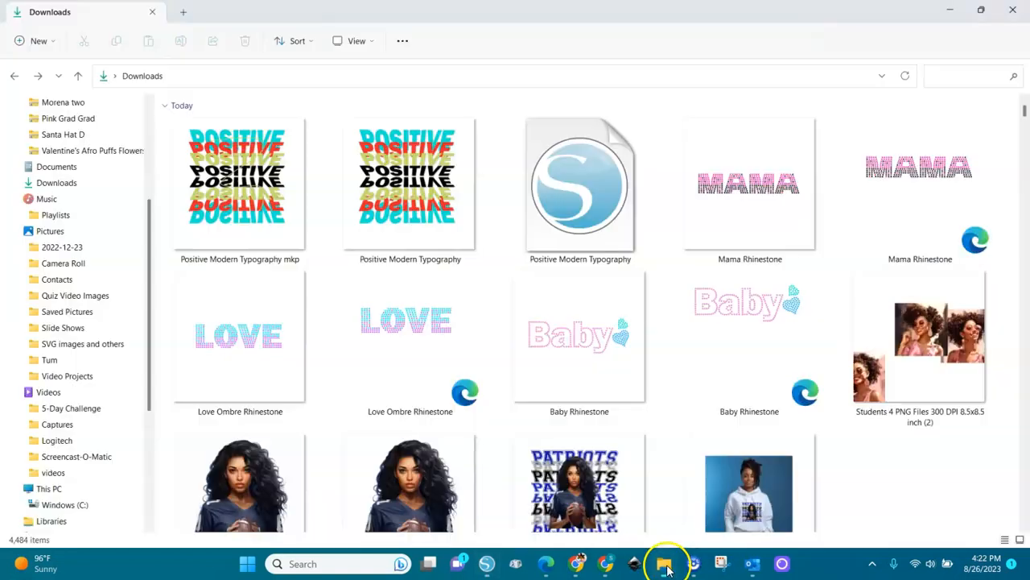
left_click(904, 78)
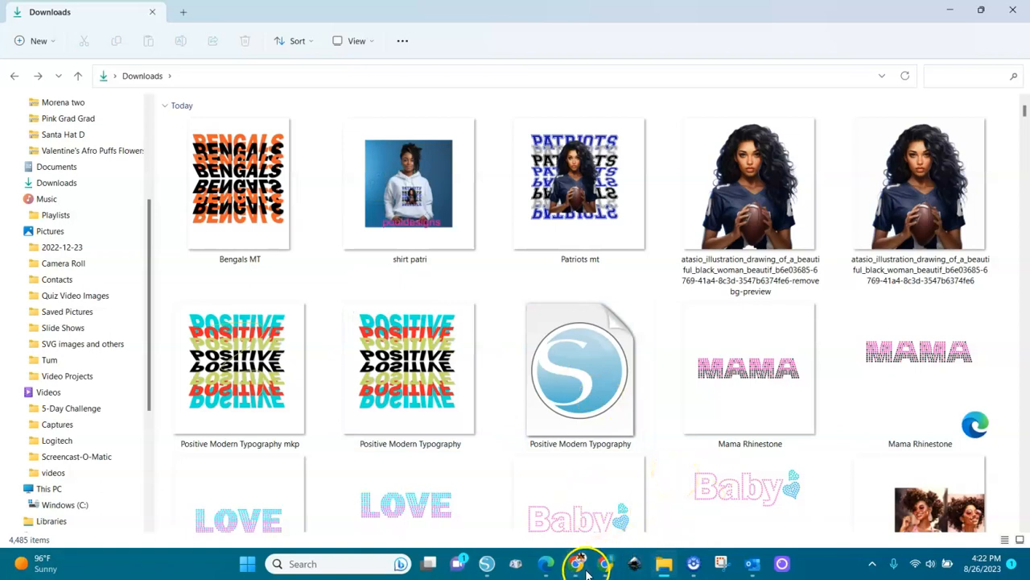
mouse_move(587, 570)
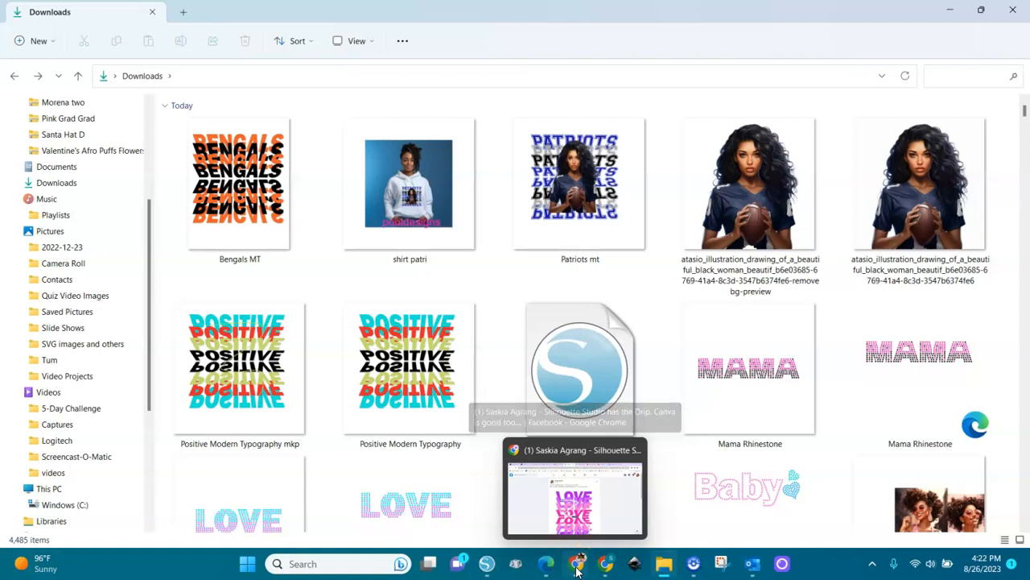
Return to Silhouette Studio and save the project to the Downloads folder as Modern Typography in Silhouette Studio V3 format
left_click(487, 568)
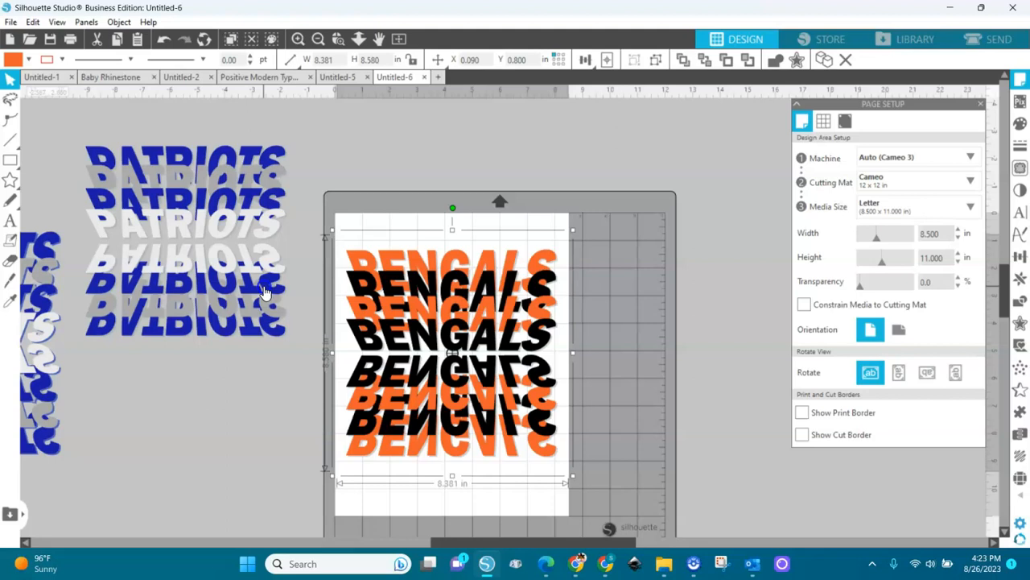
left_click(300, 325)
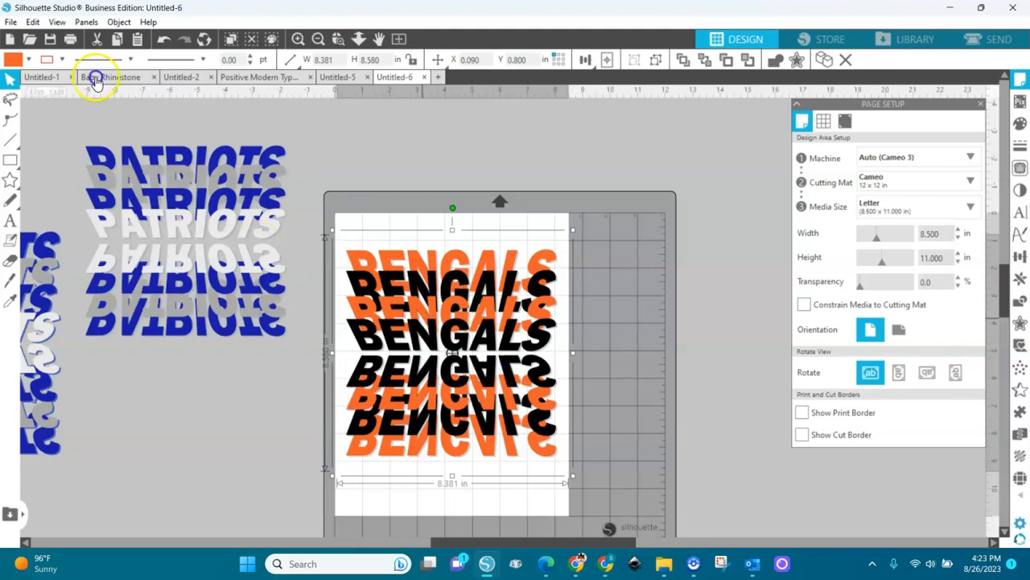
left_click(12, 23)
left_click(51, 147)
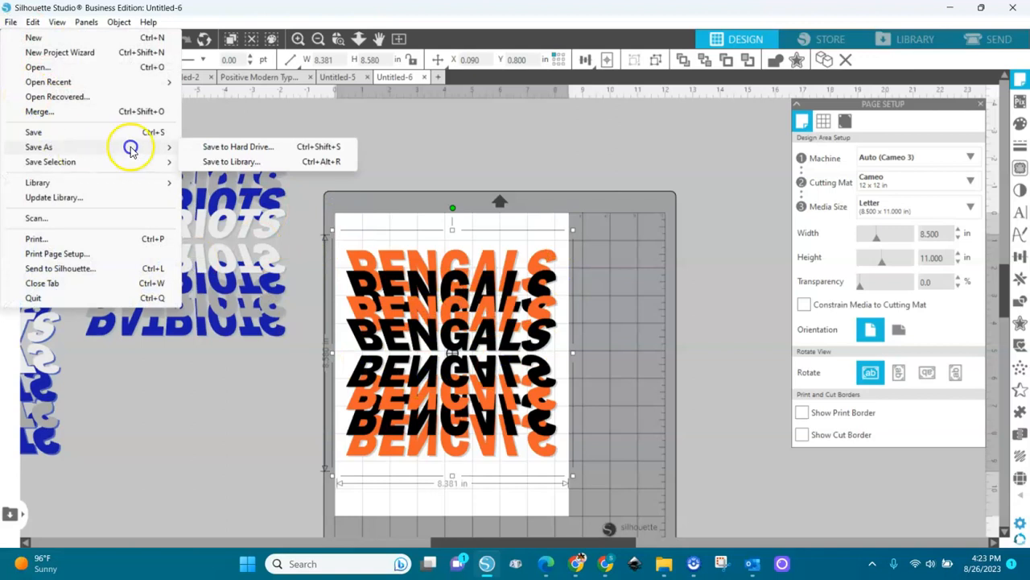
left_click(218, 146)
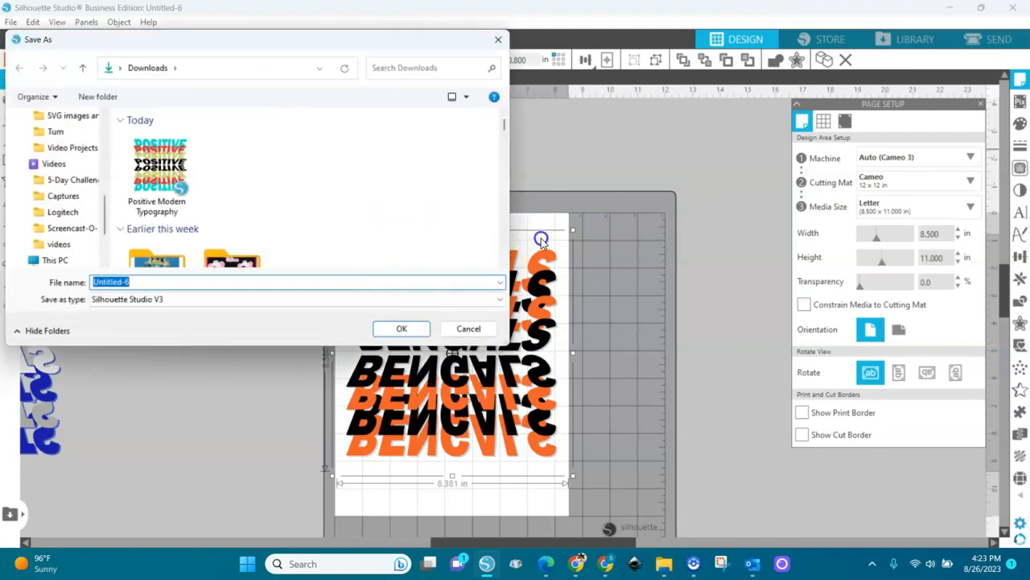
key("BackSpace")
type("Mono")
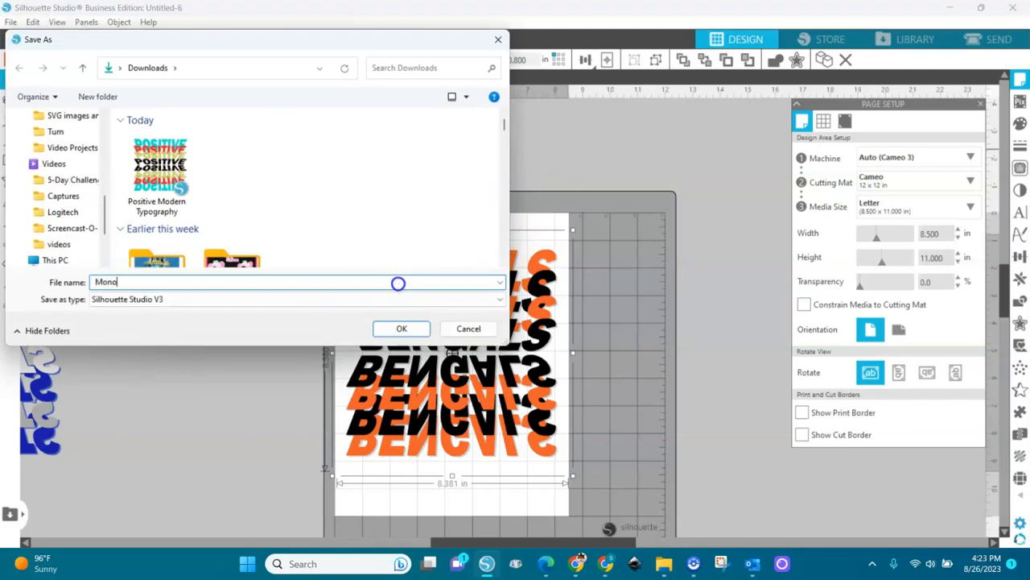
key("BackSpace")
key("BackSpace")
type("dern Typography")
left_click(118, 299)
left_click(397, 333)
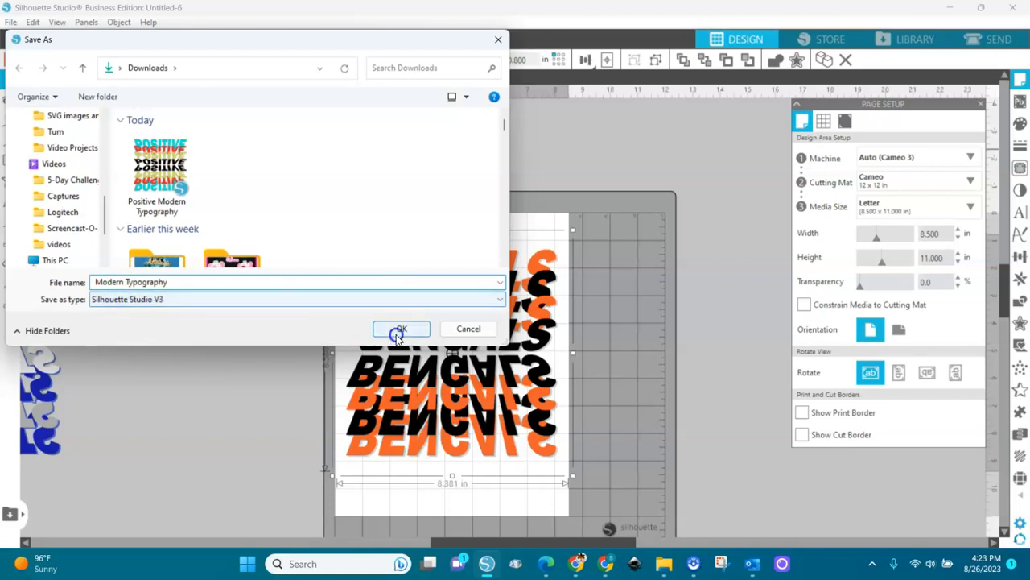